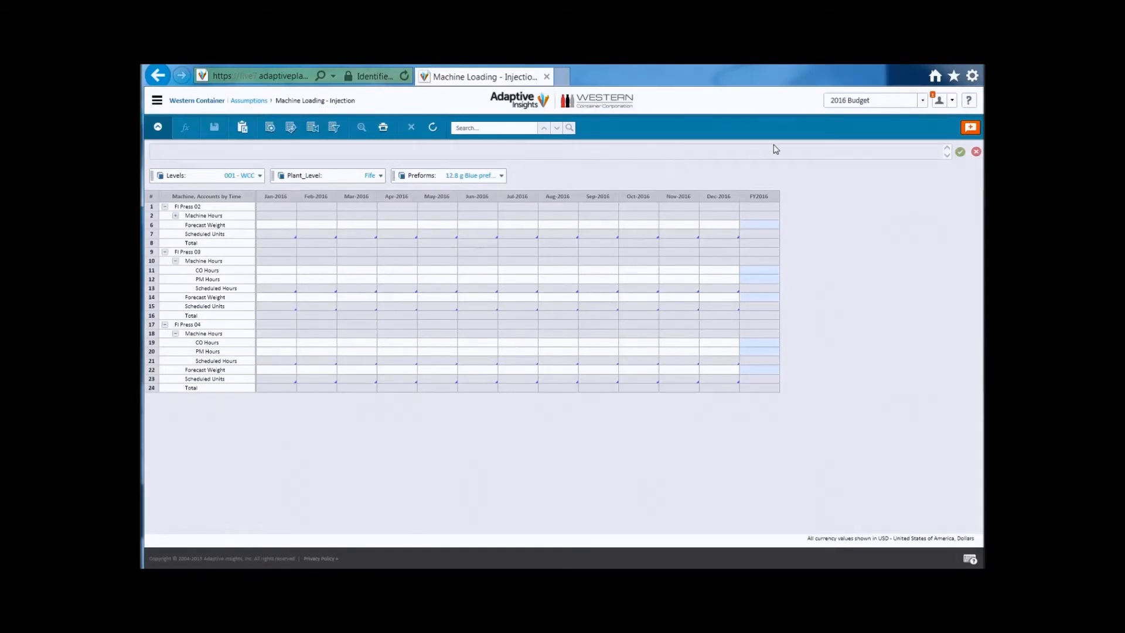
Change the sheet's dimension coordinates to level 012 - Fife and preform 22 g Clear preform for CSD
click(269, 131)
click(269, 131)
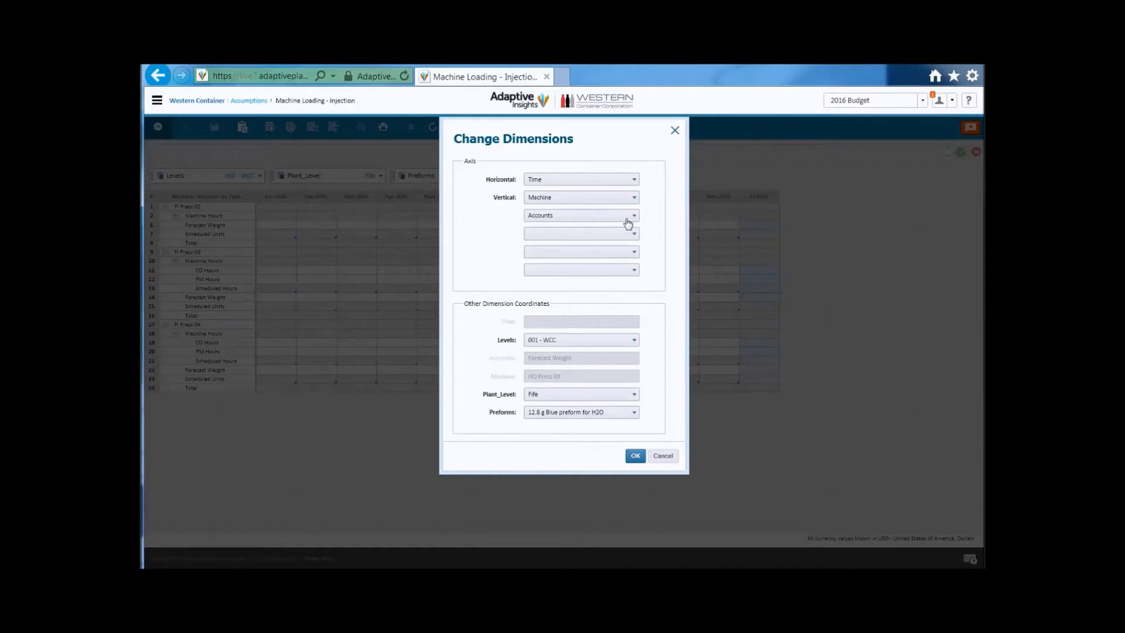
click(631, 347)
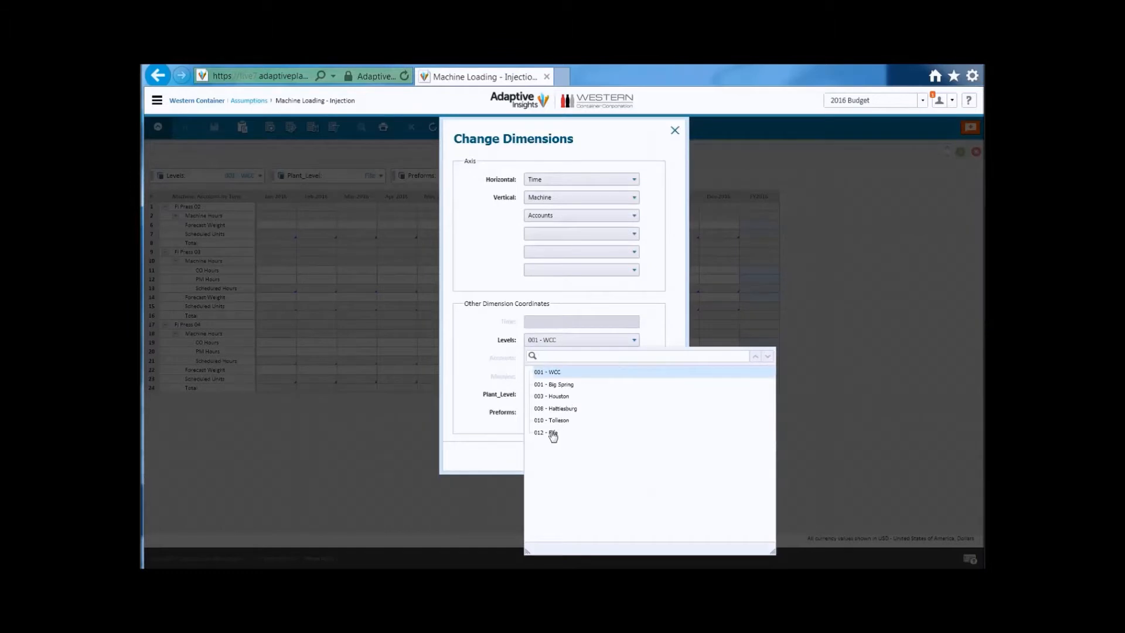
click(553, 434)
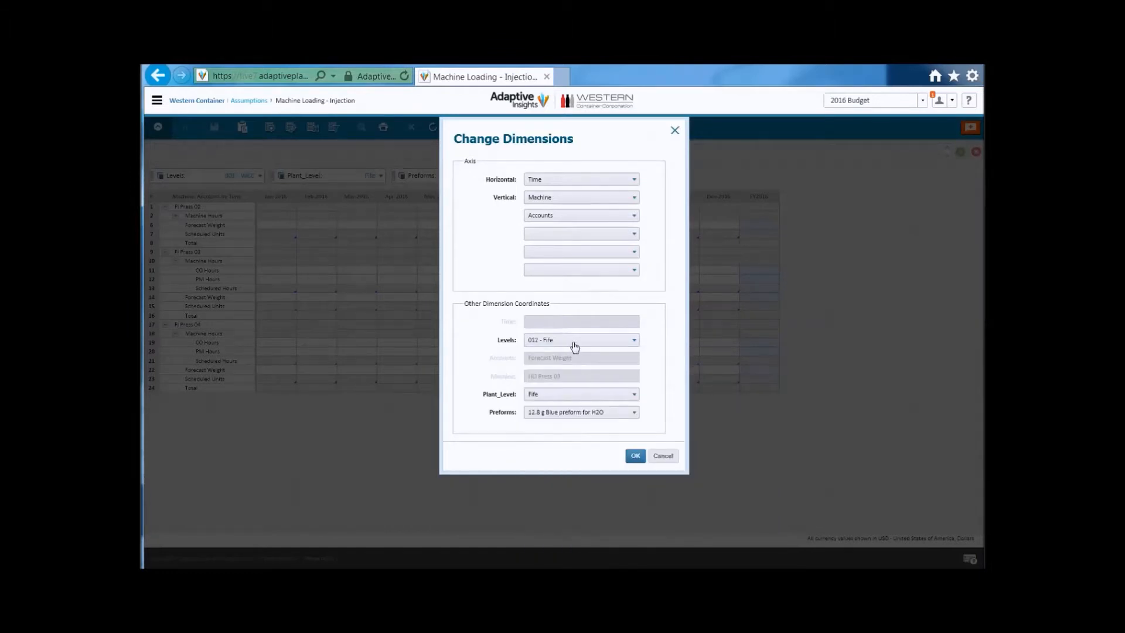
click(577, 415)
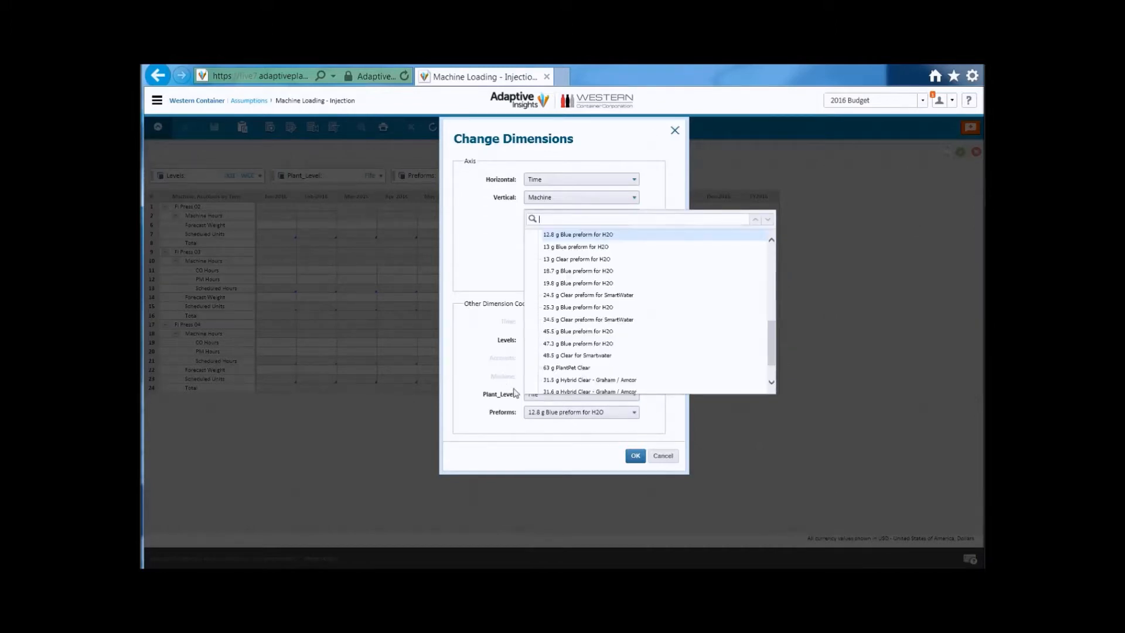
scroll(593, 331, up, 4)
scroll(597, 330, up, 2)
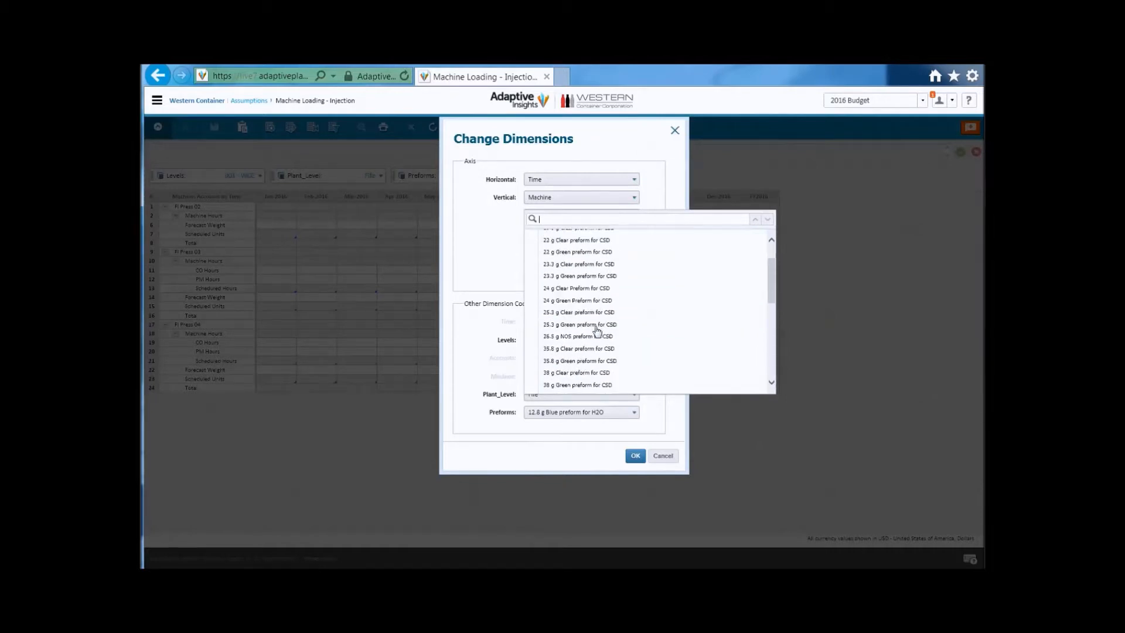
click(572, 268)
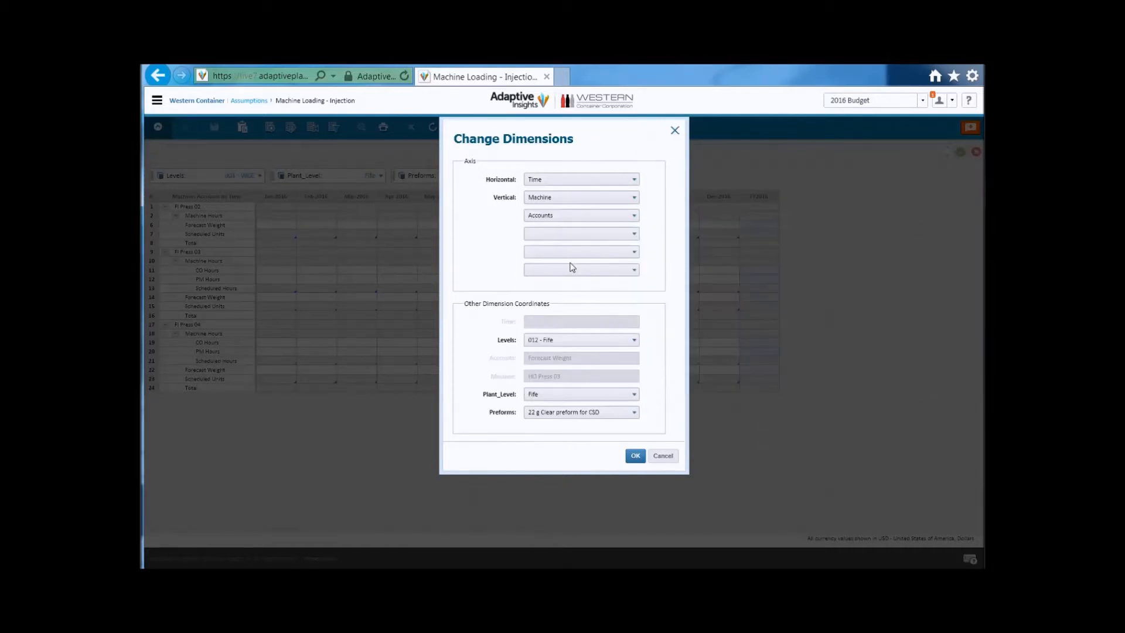
click(635, 456)
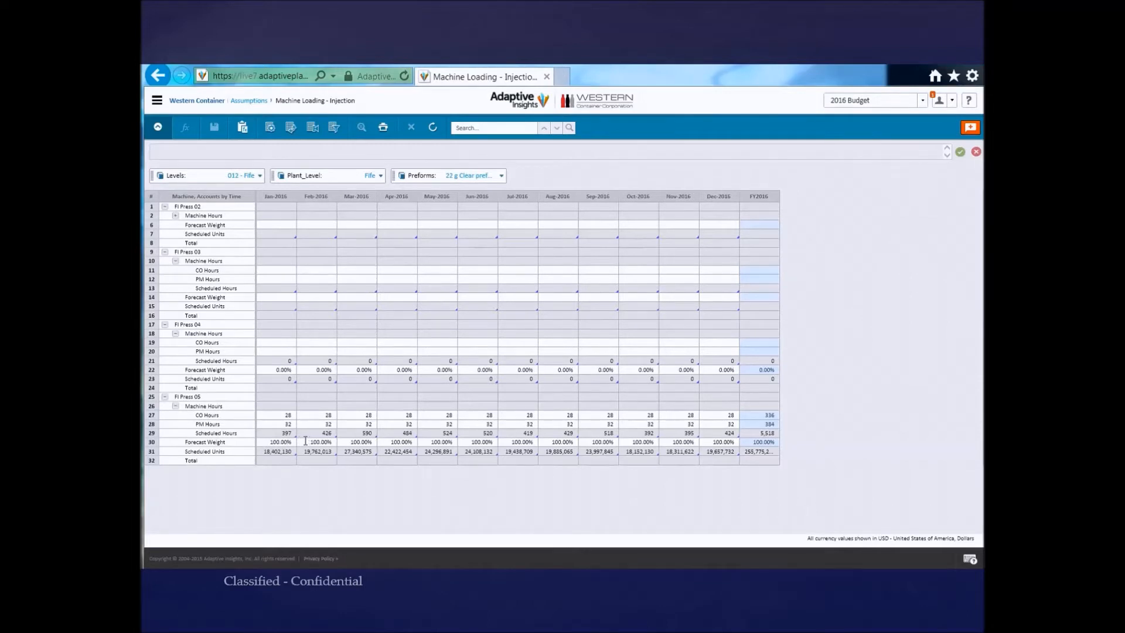
Expand FI Press 02's Machine Hours and set FI Press 04's forecast weight to 25% for January, copied forward to the end of the year
click(286, 442)
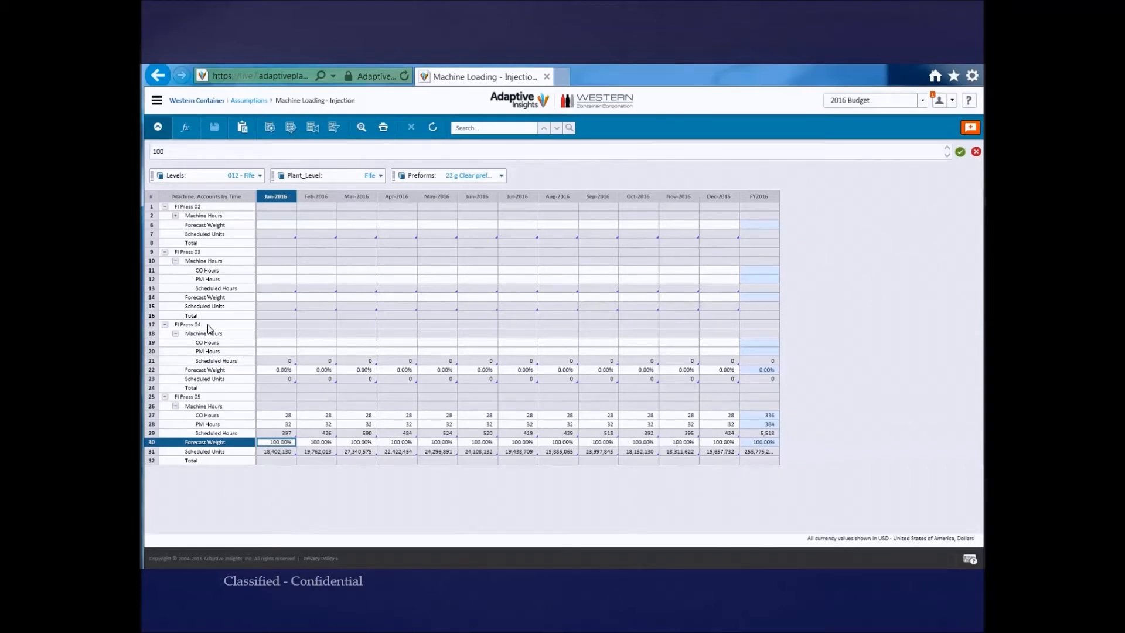
click(175, 216)
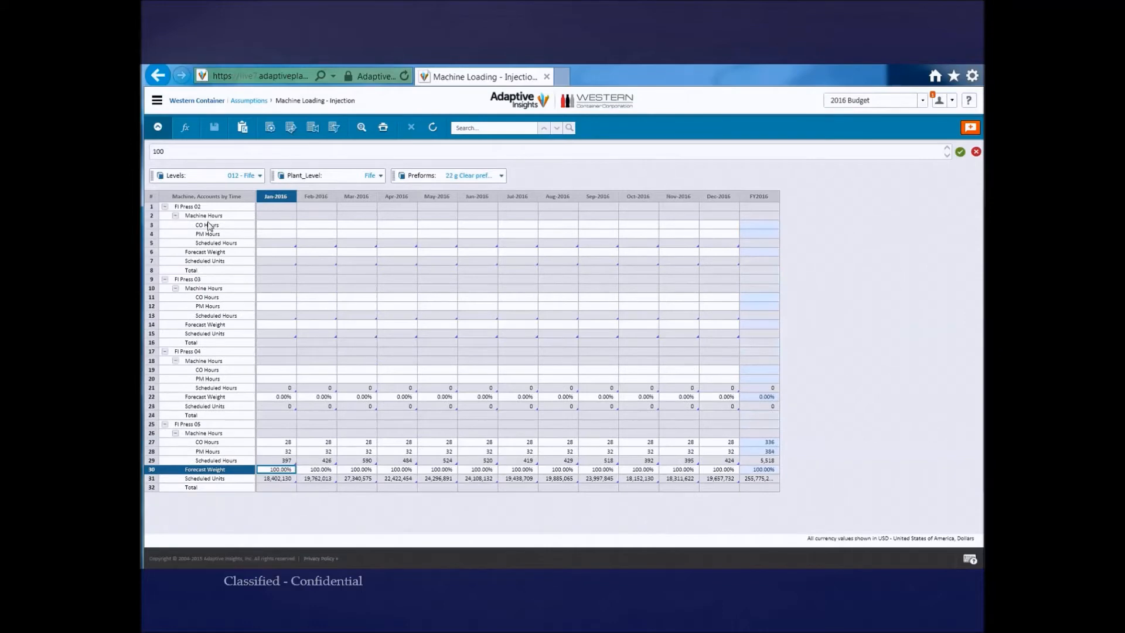
click(279, 396)
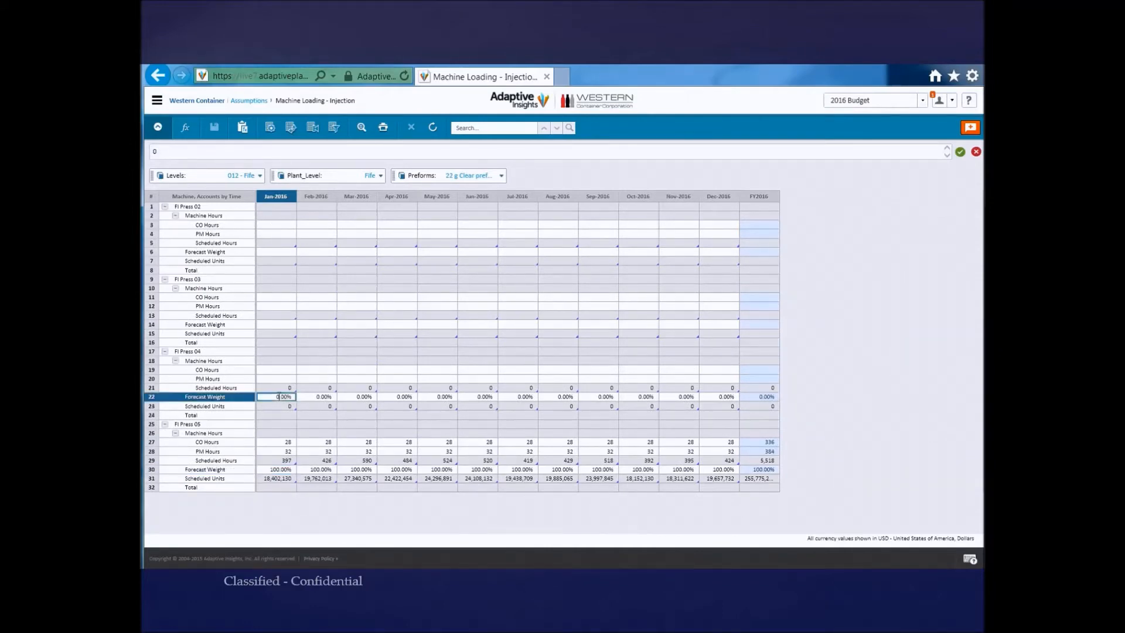
text(2)
key(Return)
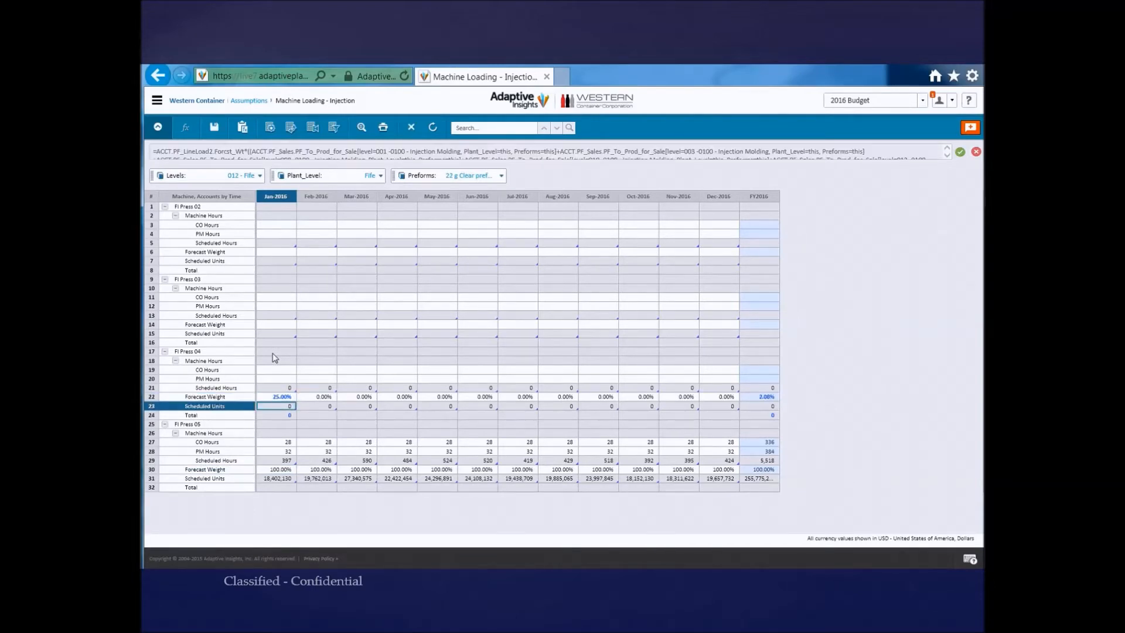
right_click(281, 398)
mouse_move(339, 427)
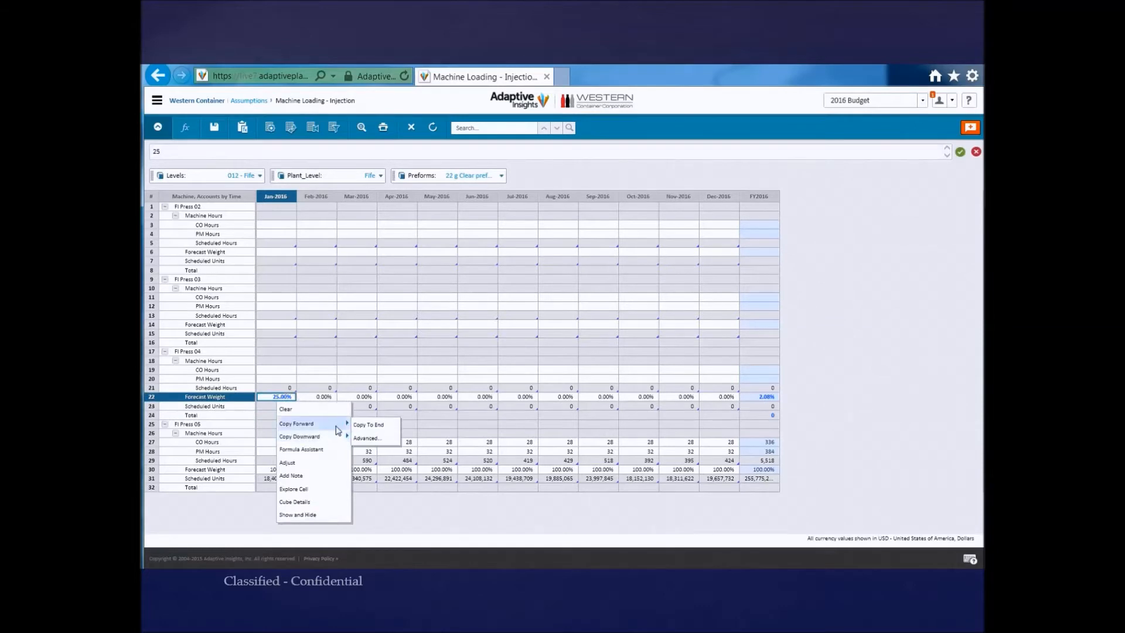
click(371, 428)
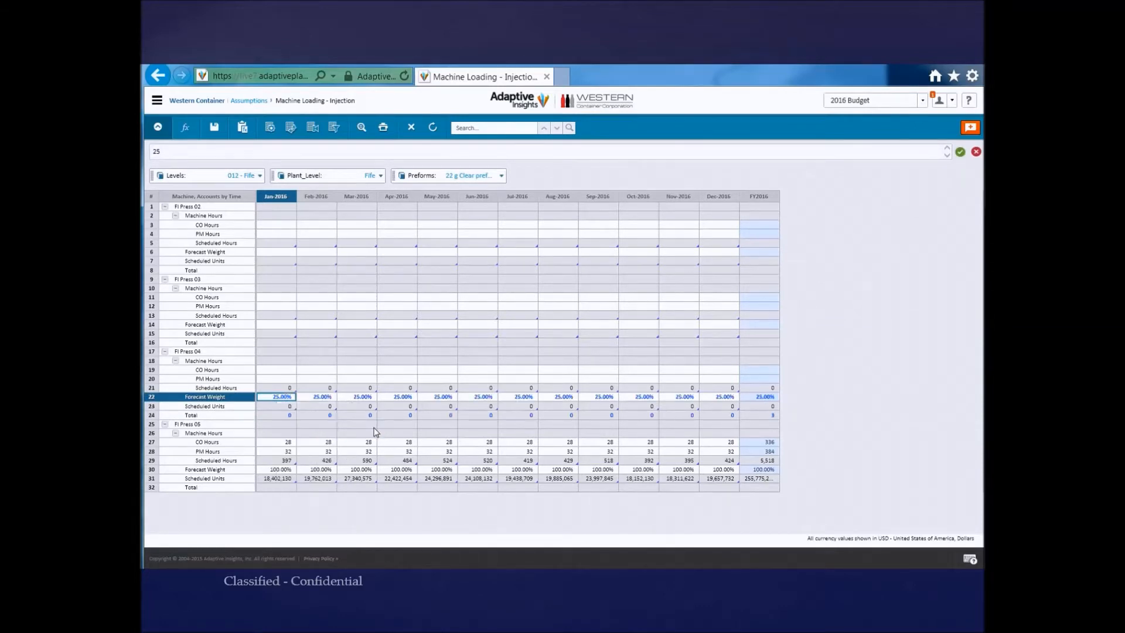
Set FI Press 05's January forecast weight to 75%, copy it forward to the end of the year, and save the sheet
click(291, 469)
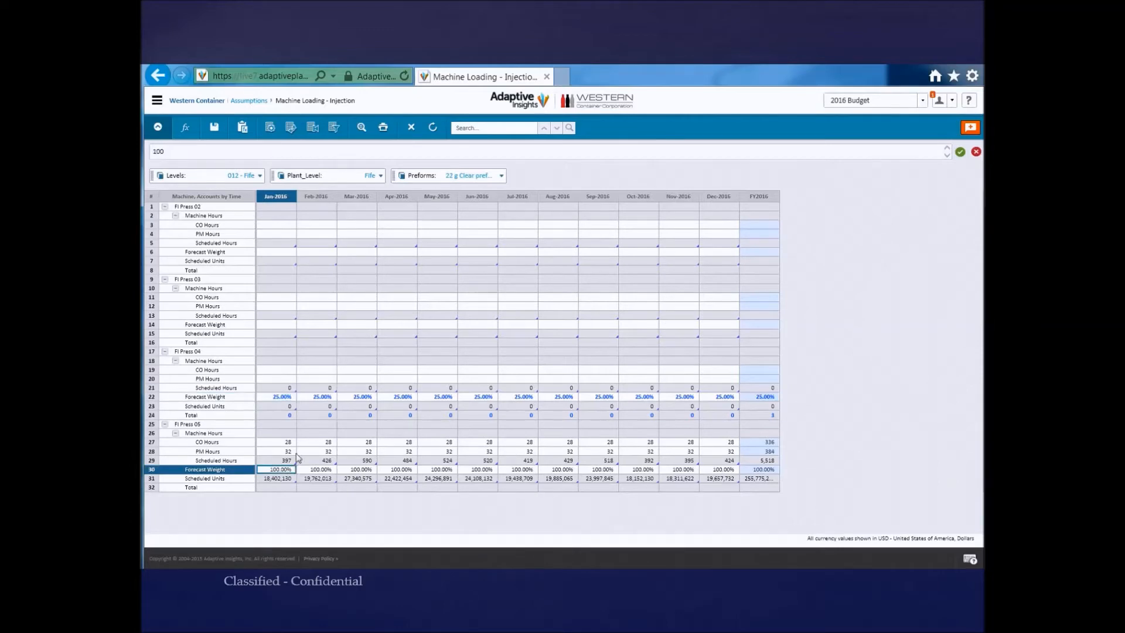
text(75)
key(Return)
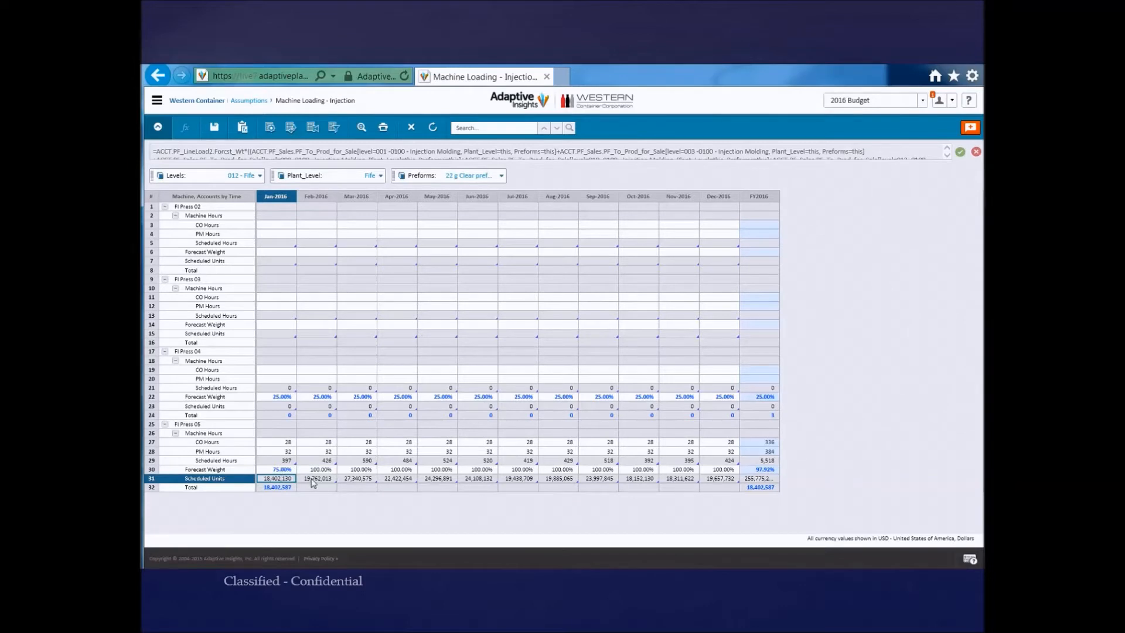
right_click(281, 469)
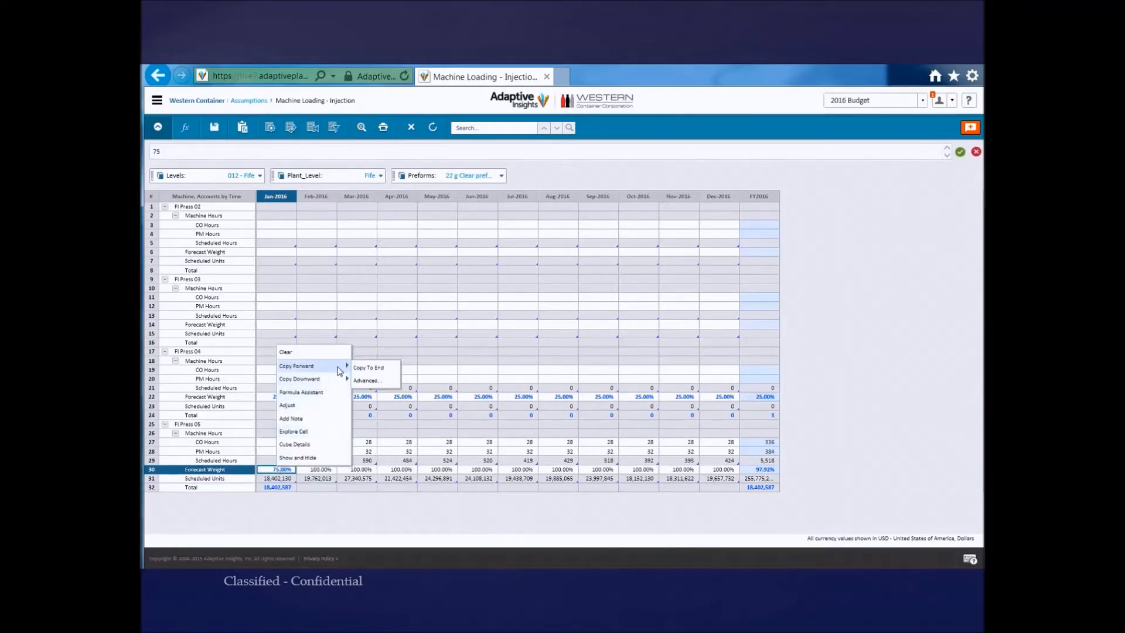
click(367, 368)
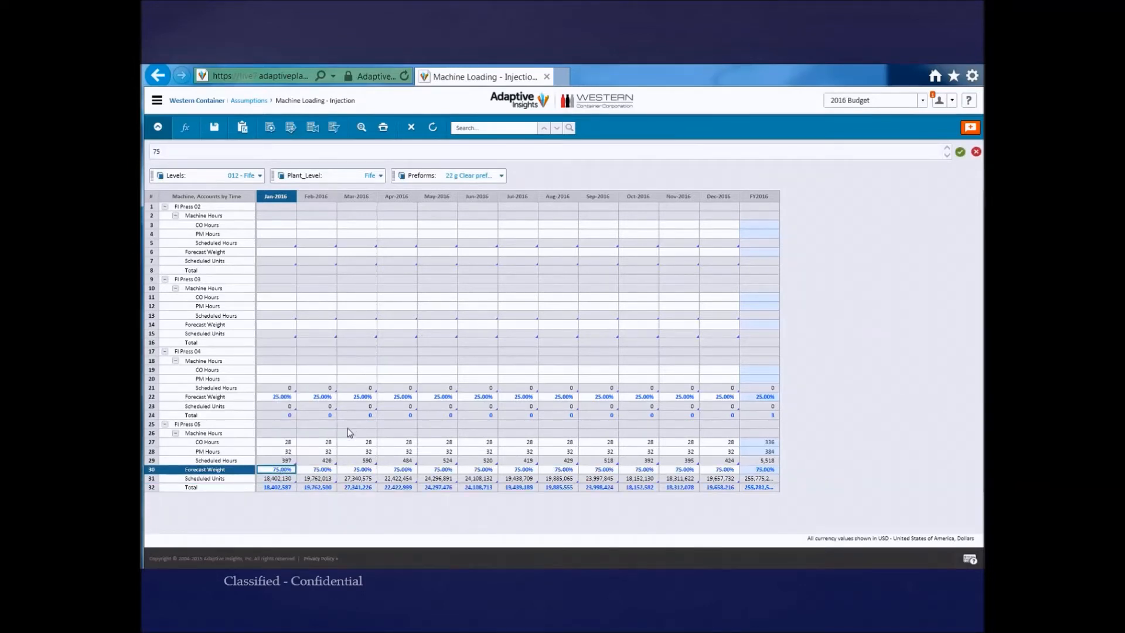
click(214, 128)
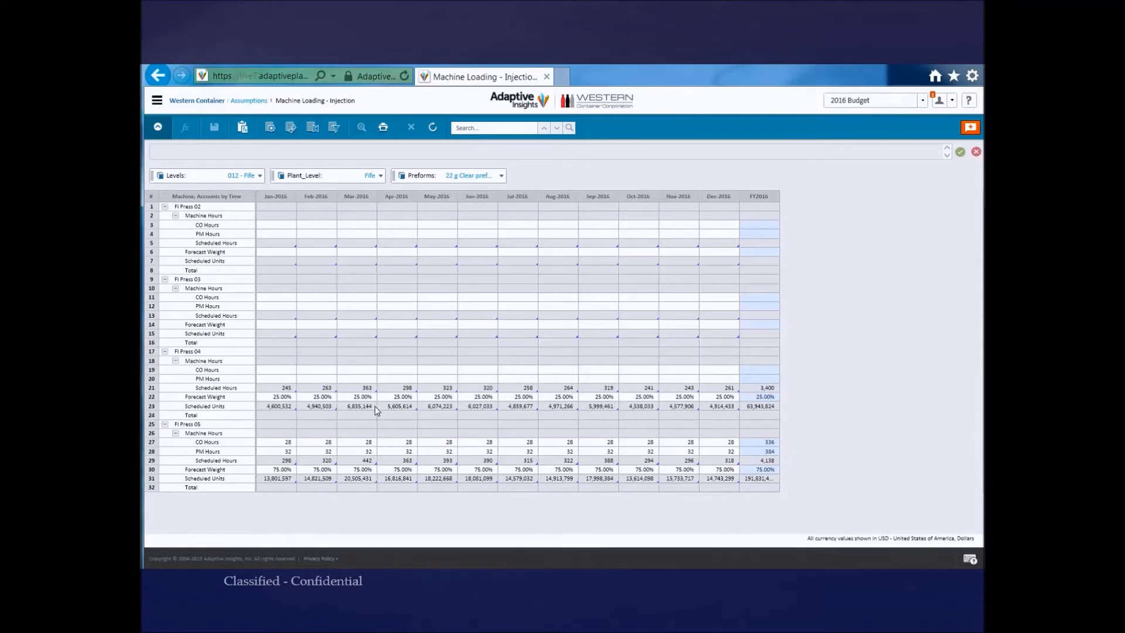
Examine the formula behind FI Press 05's January scheduled hours
click(287, 462)
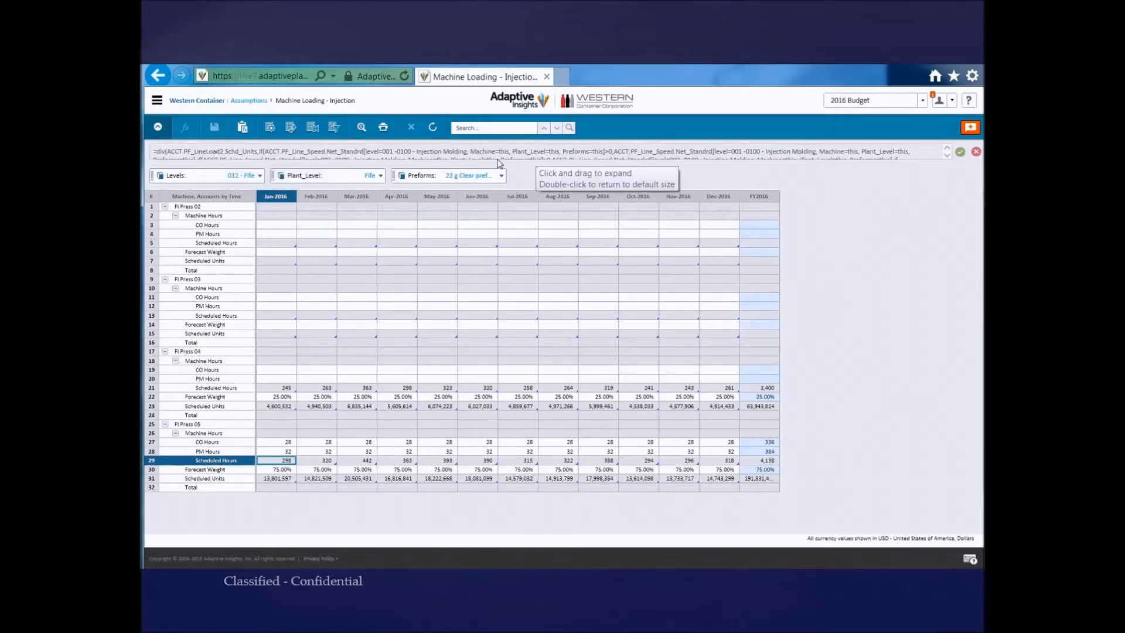
click(947, 156)
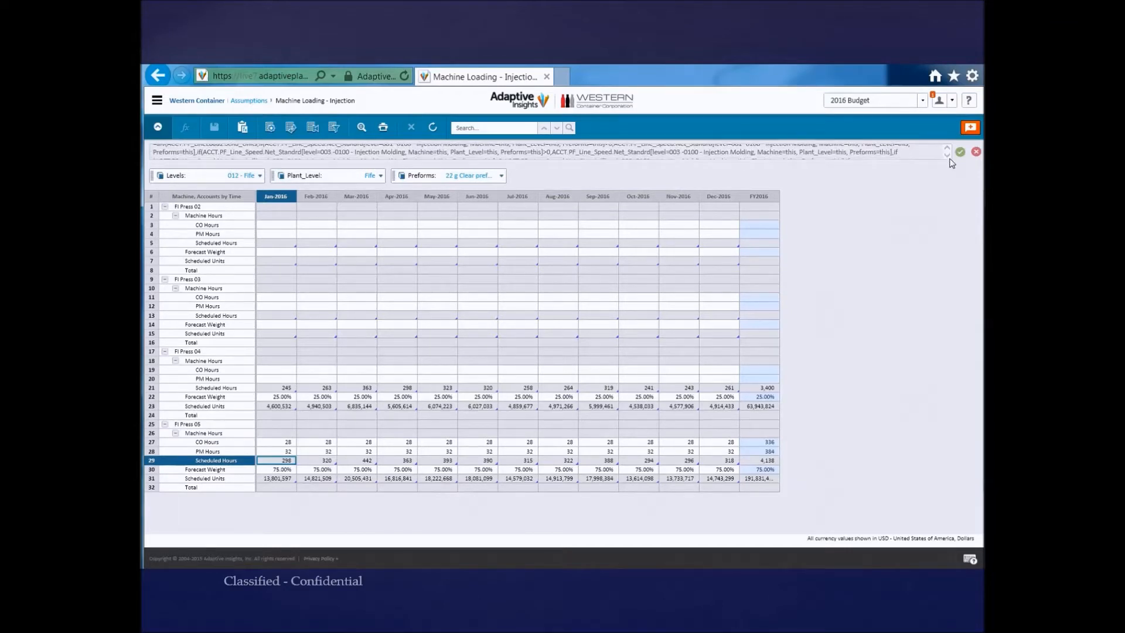
View the machine loading for the 47.3 g clear preform for CSD and the 13 g Blue preform for H2O
click(498, 179)
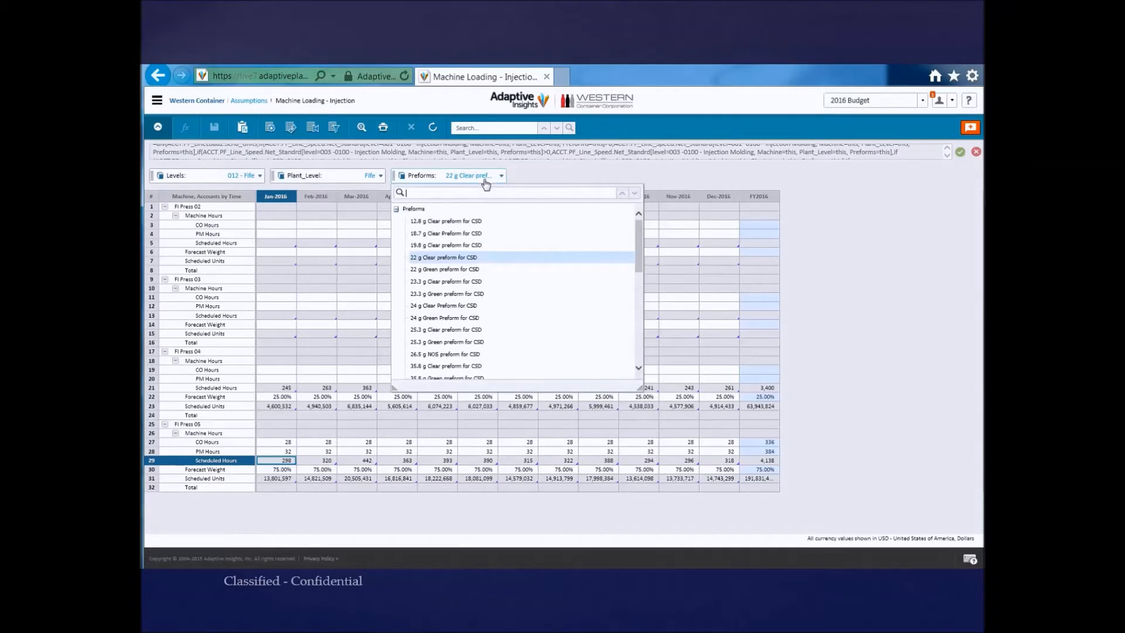
scroll(473, 311, down, 5)
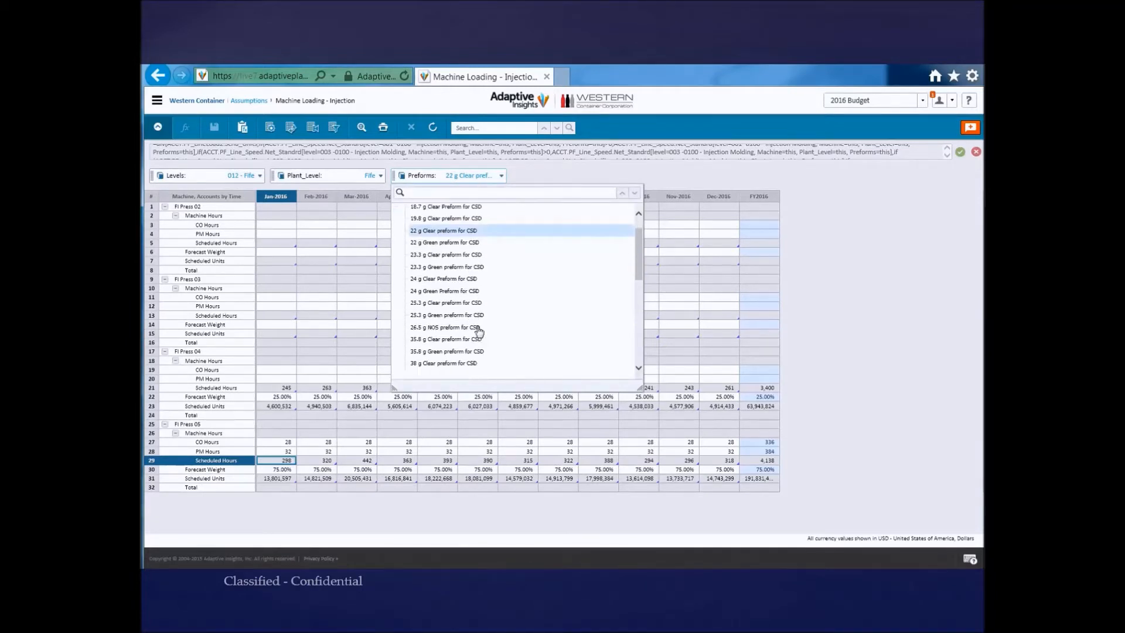
scroll(479, 332, down, 1)
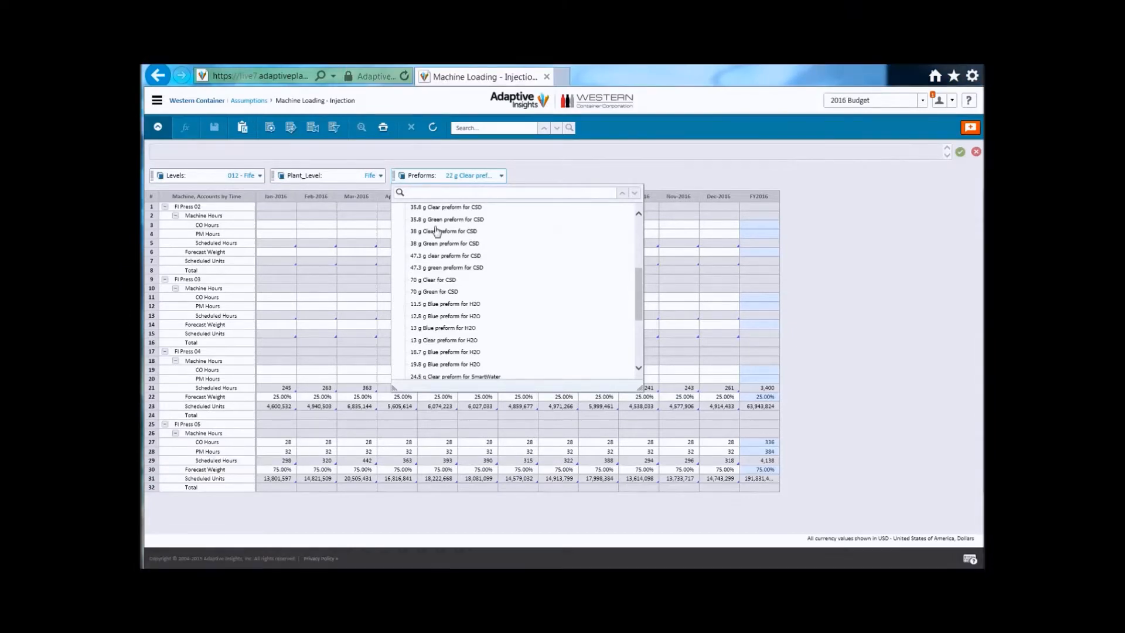
click(446, 256)
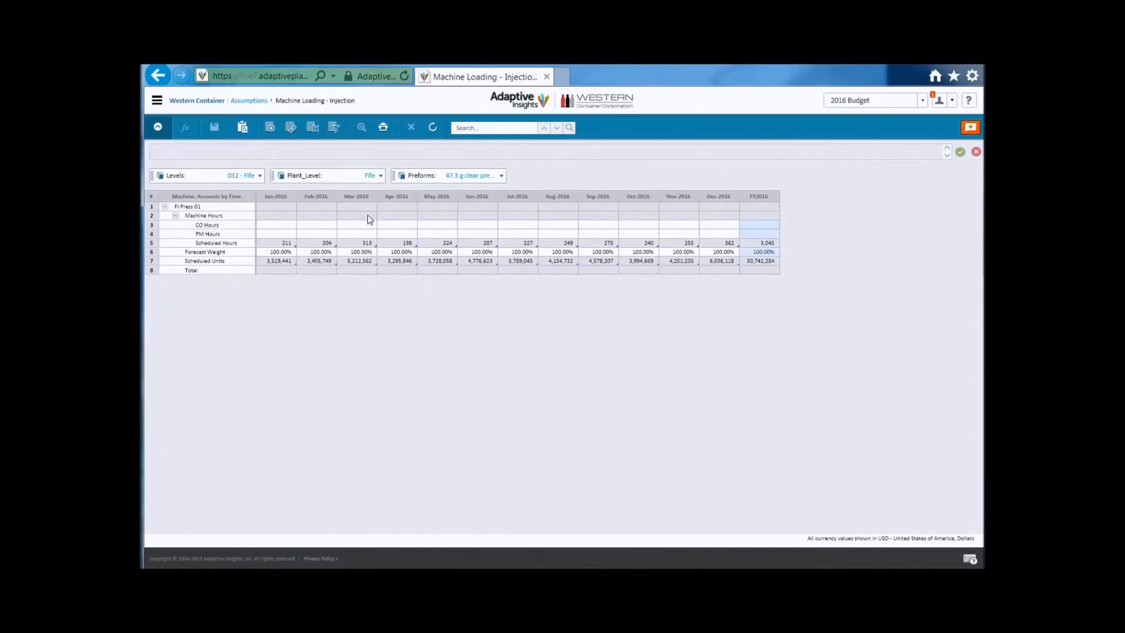
click(455, 178)
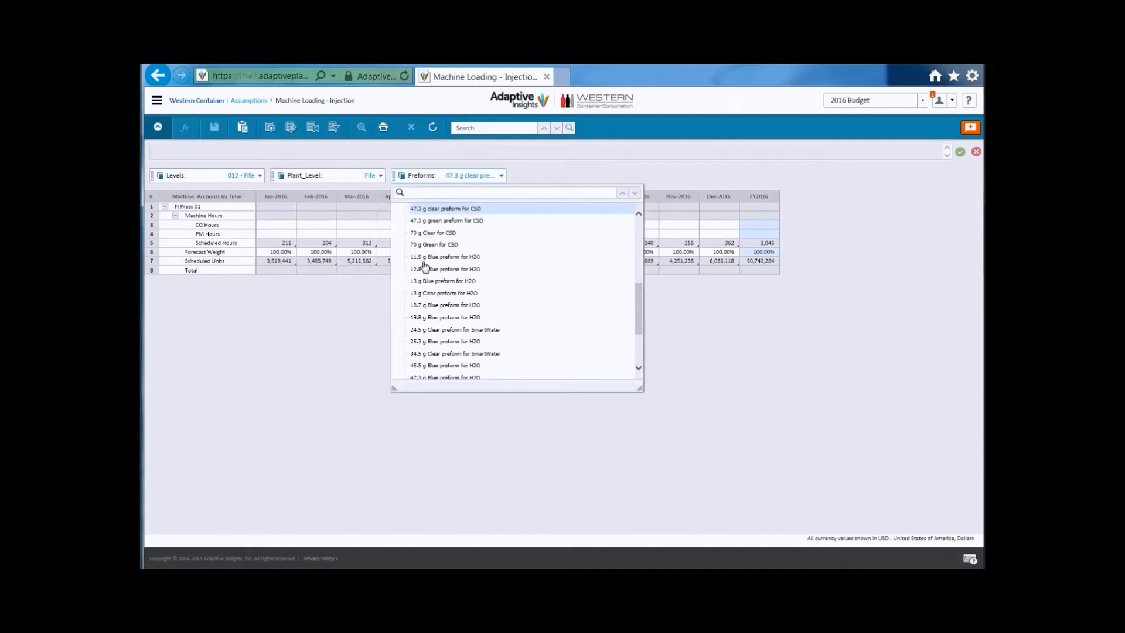
click(424, 282)
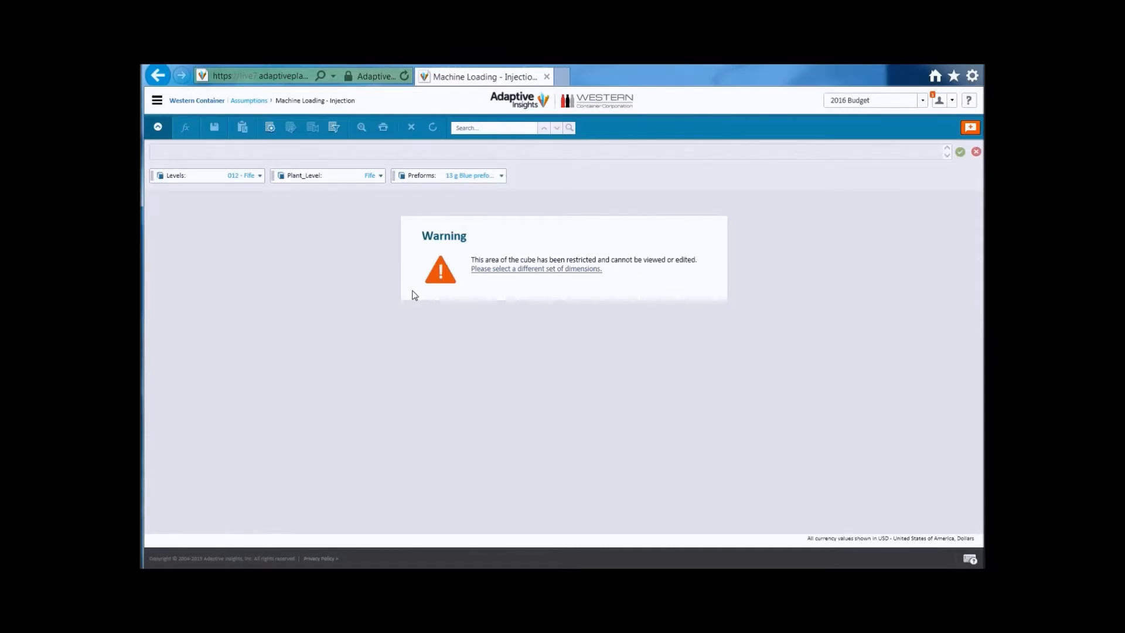
Switch the displayed preform back to 22 g Clear preform for CSD
click(443, 180)
scroll(445, 247, up, 3)
scroll(443, 245, up, 2)
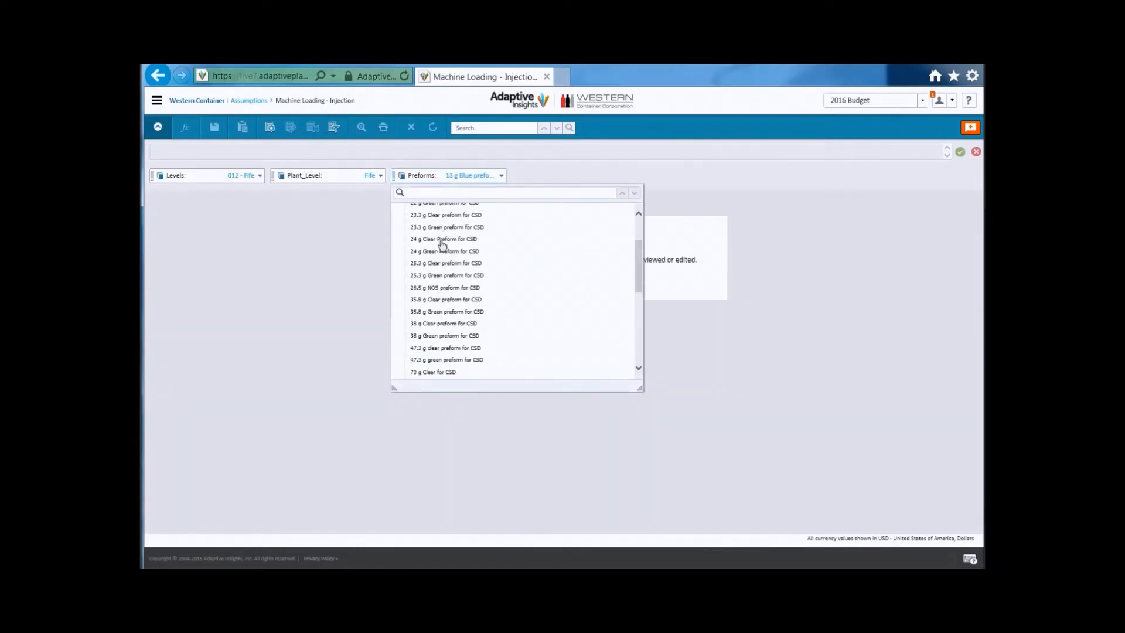
scroll(443, 245, up, 1)
click(440, 245)
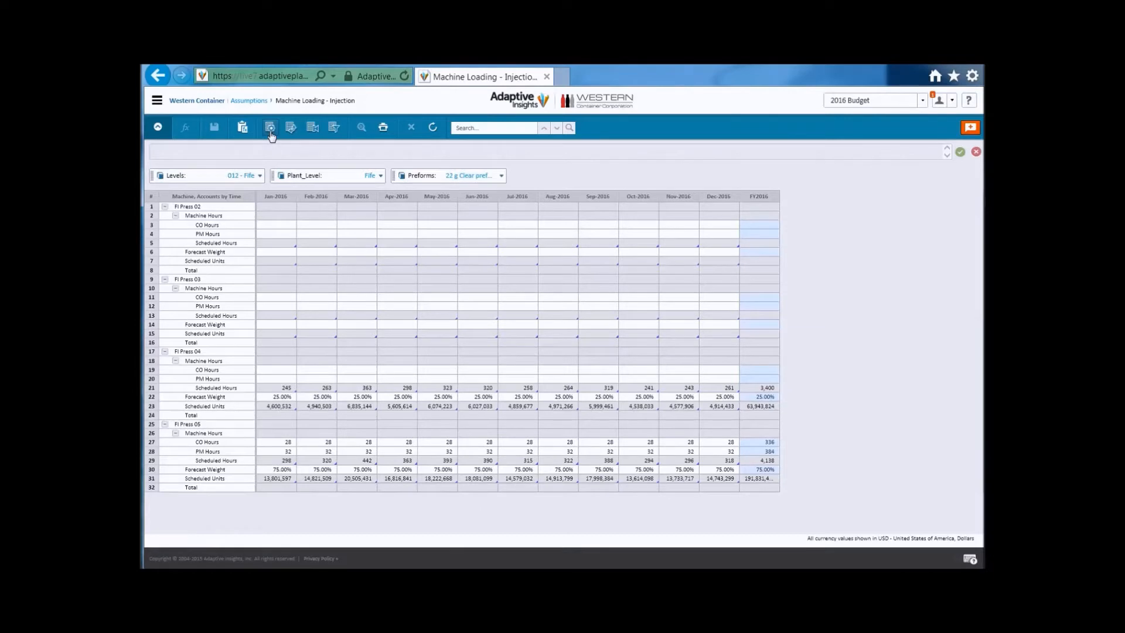
Replace Accounts with Preforms as the second vertical dimension and select Scheduled Hours as the account
click(270, 128)
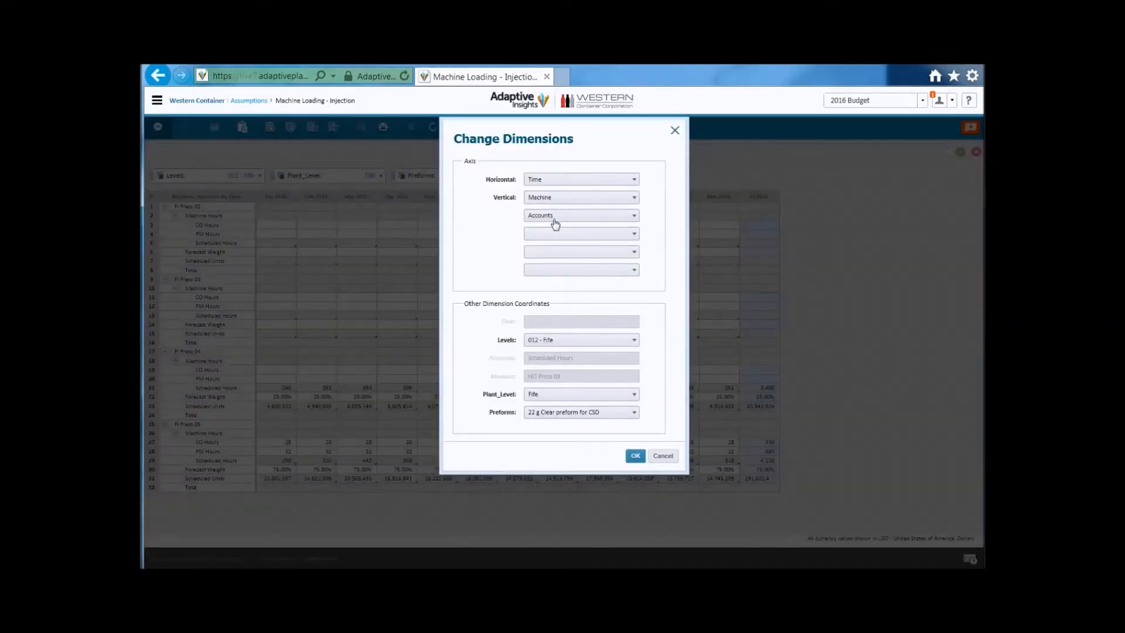
click(633, 216)
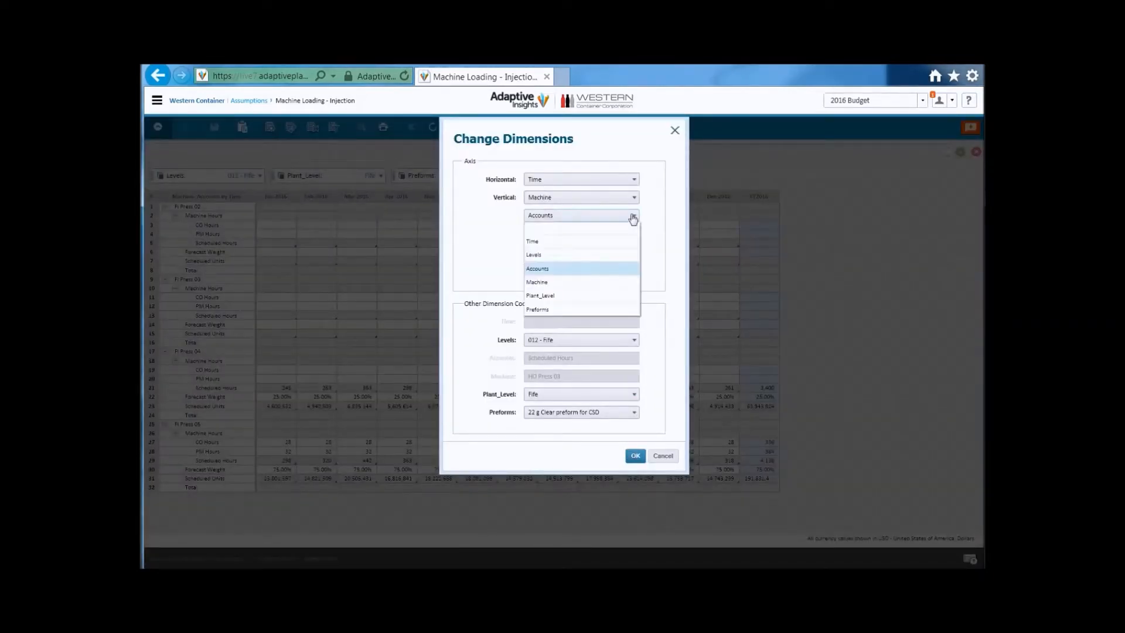
click(557, 311)
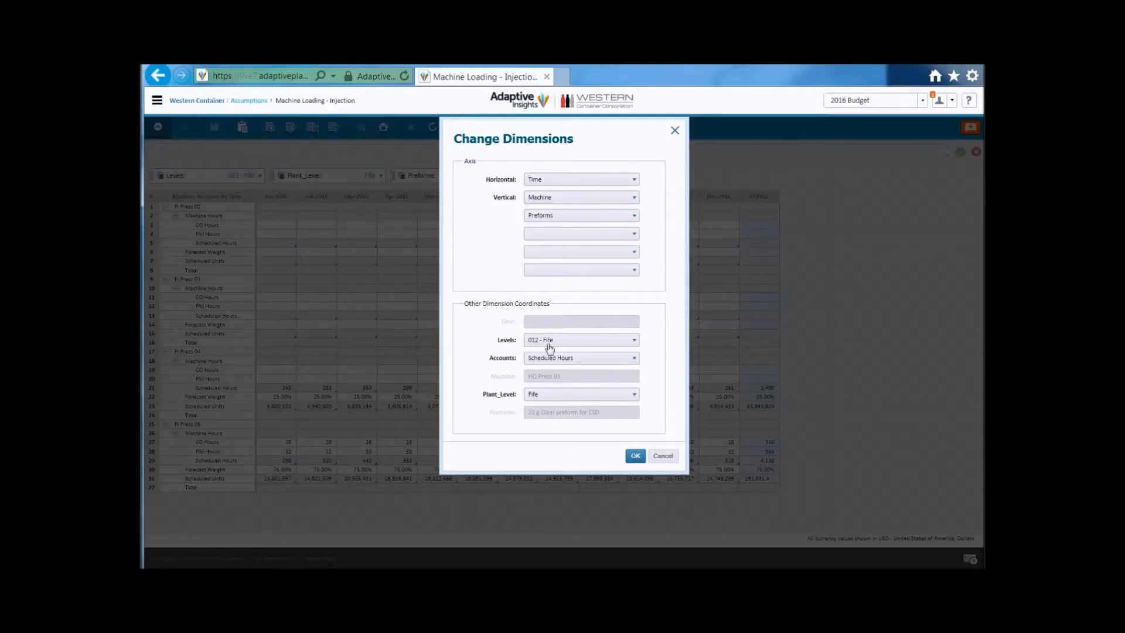
click(598, 361)
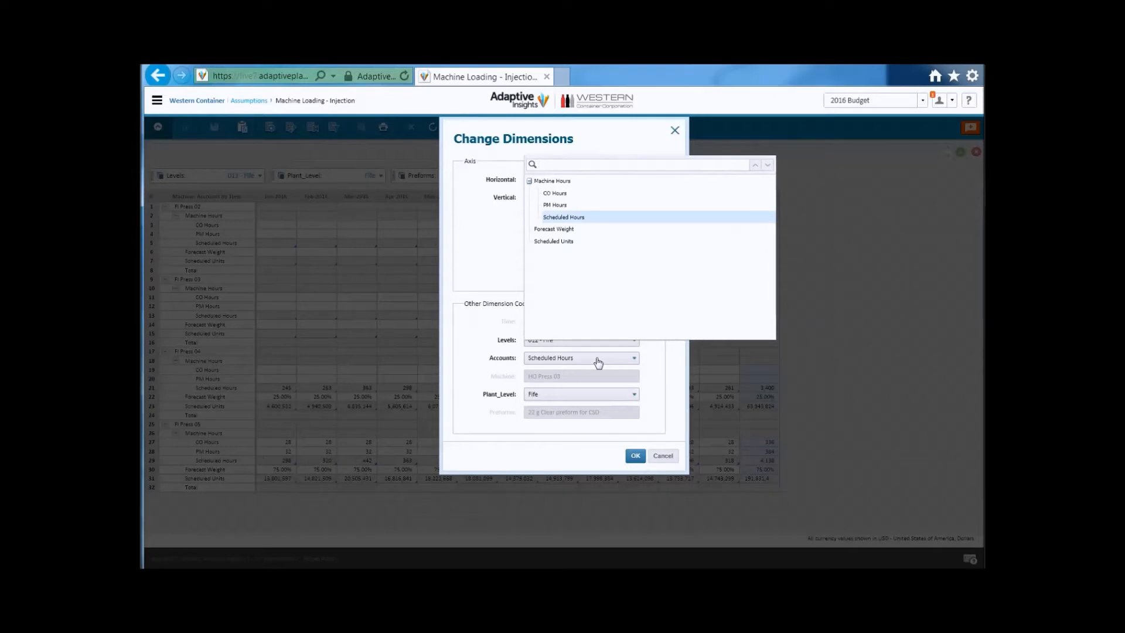
click(556, 217)
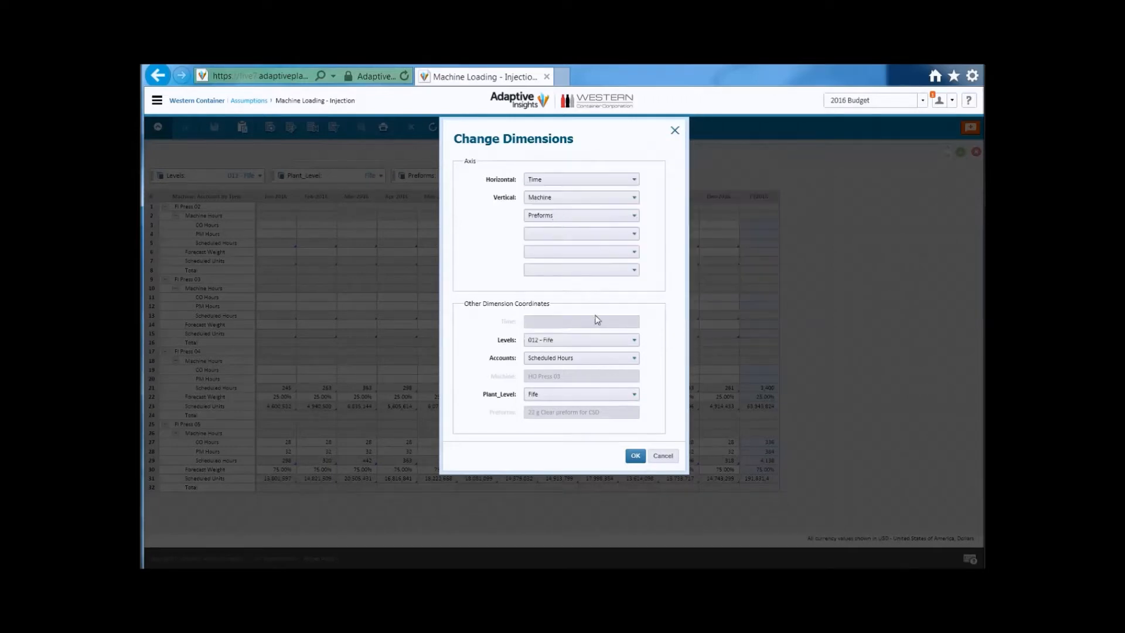
click(636, 457)
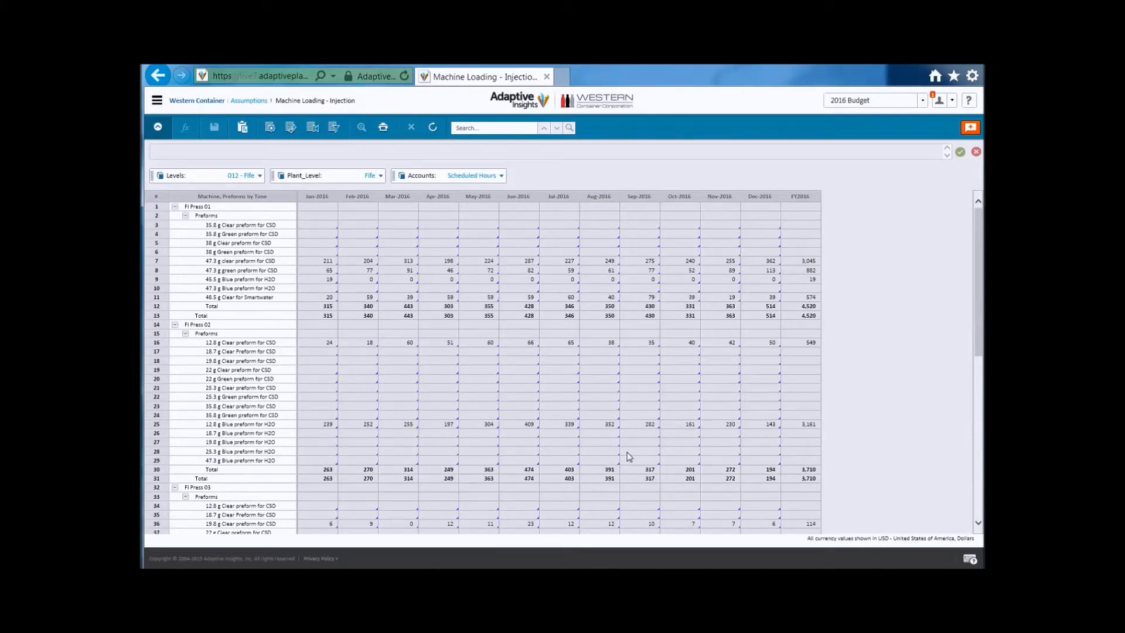
Switch the account shown in the machine loading sheet from Scheduled Hours to CO Hours
click(431, 177)
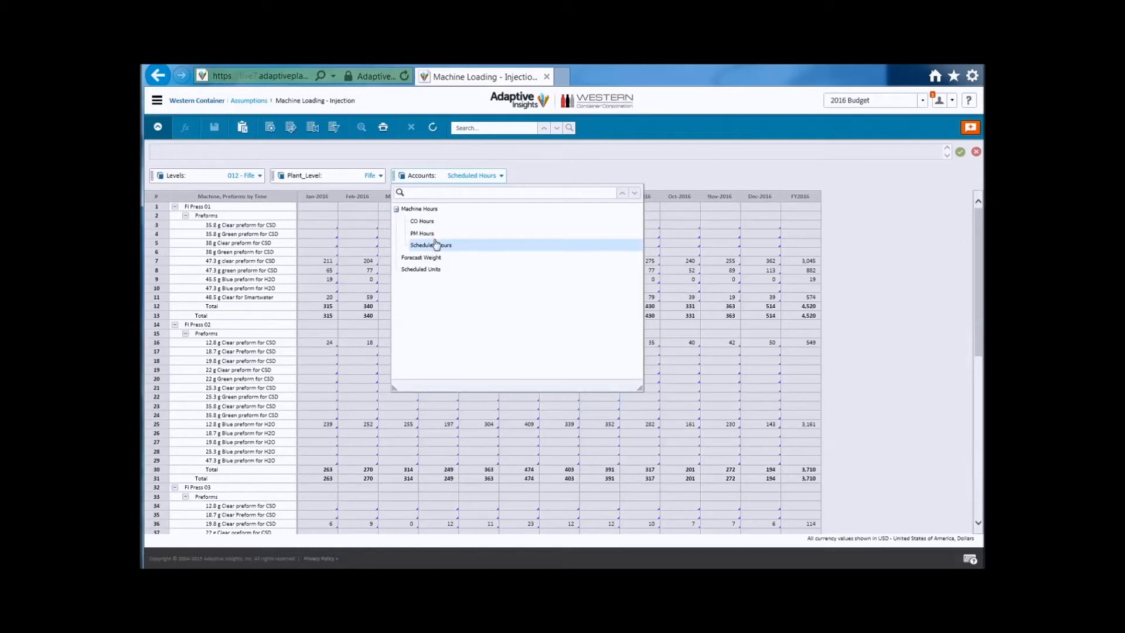
click(366, 299)
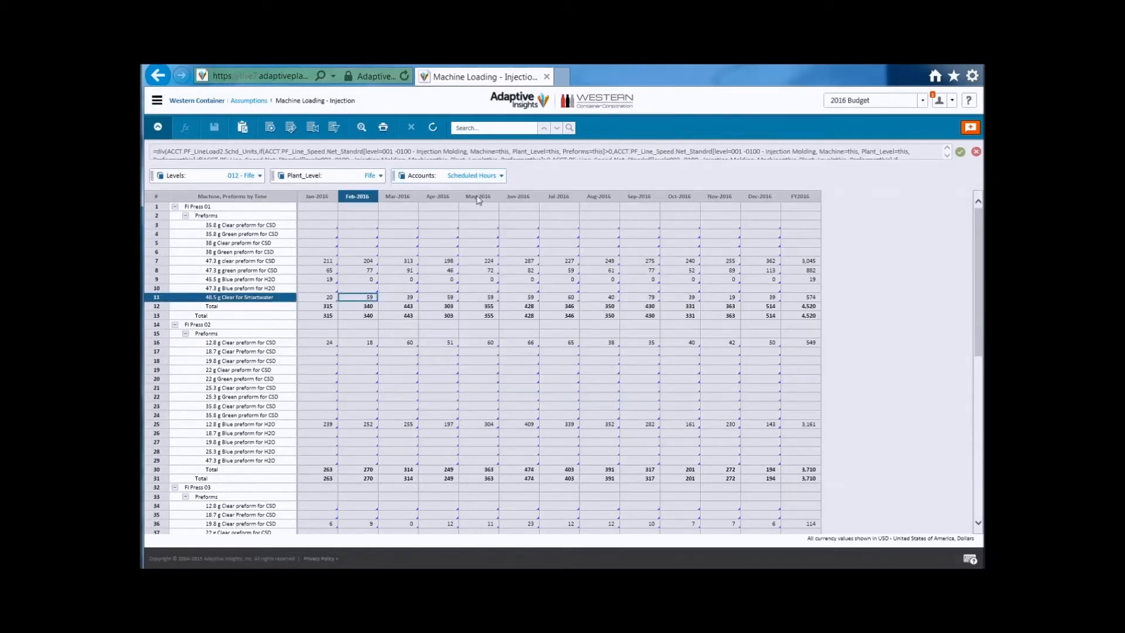
click(483, 177)
click(422, 222)
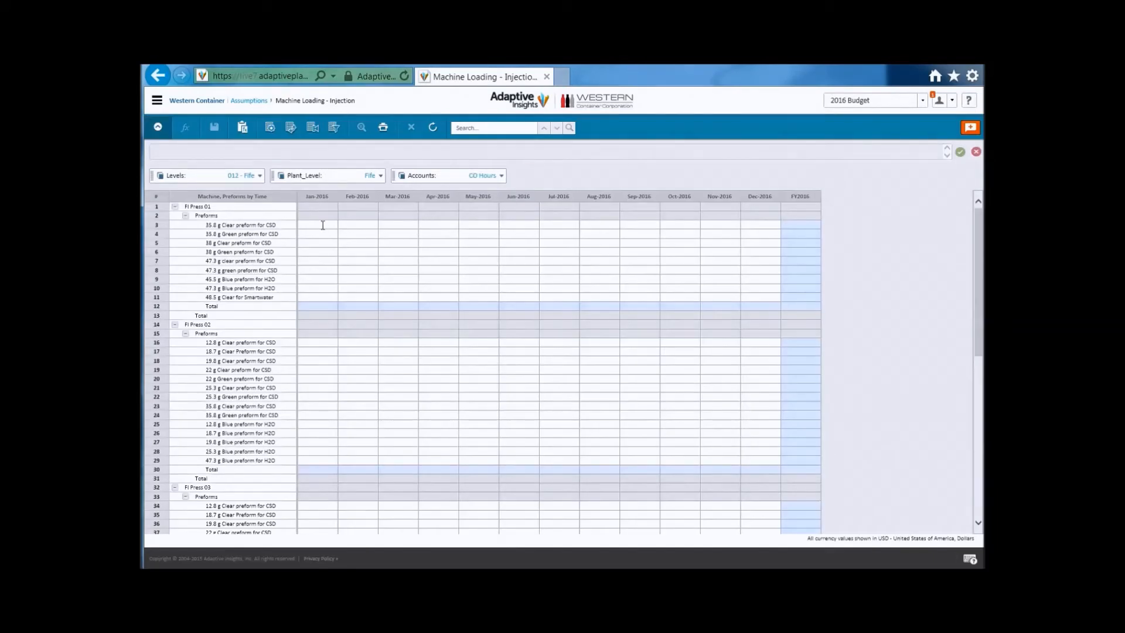
Enter CO hours of 32 for January, 32 for February and 40 for March on FI Press 01's 35.8 g Clear preform for CSD
click(323, 225)
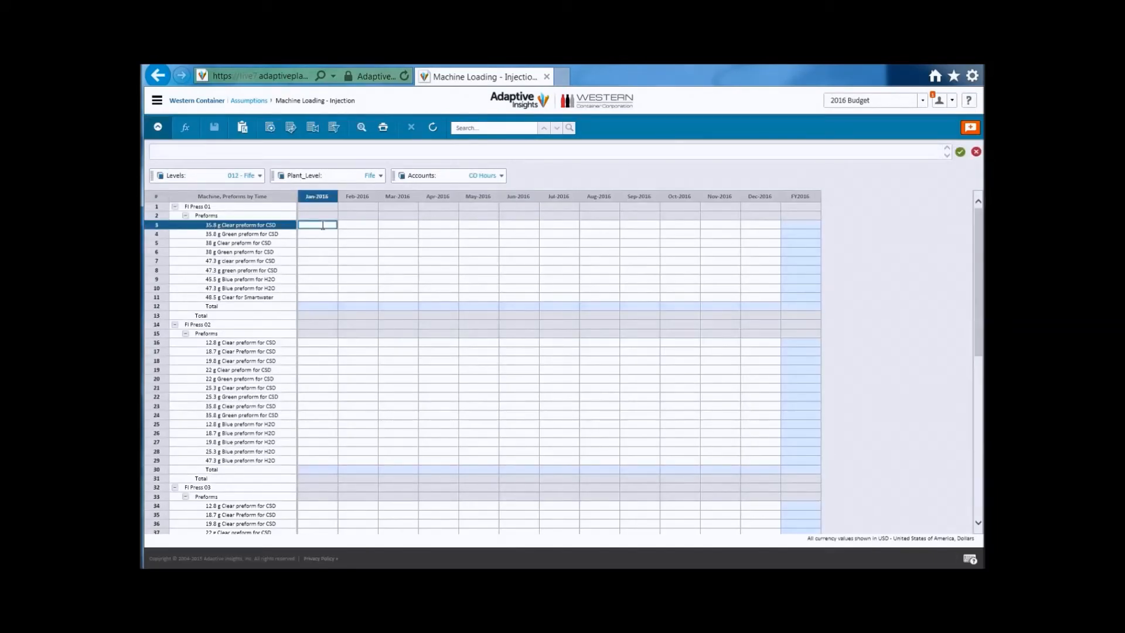
text(32)
key(Return)
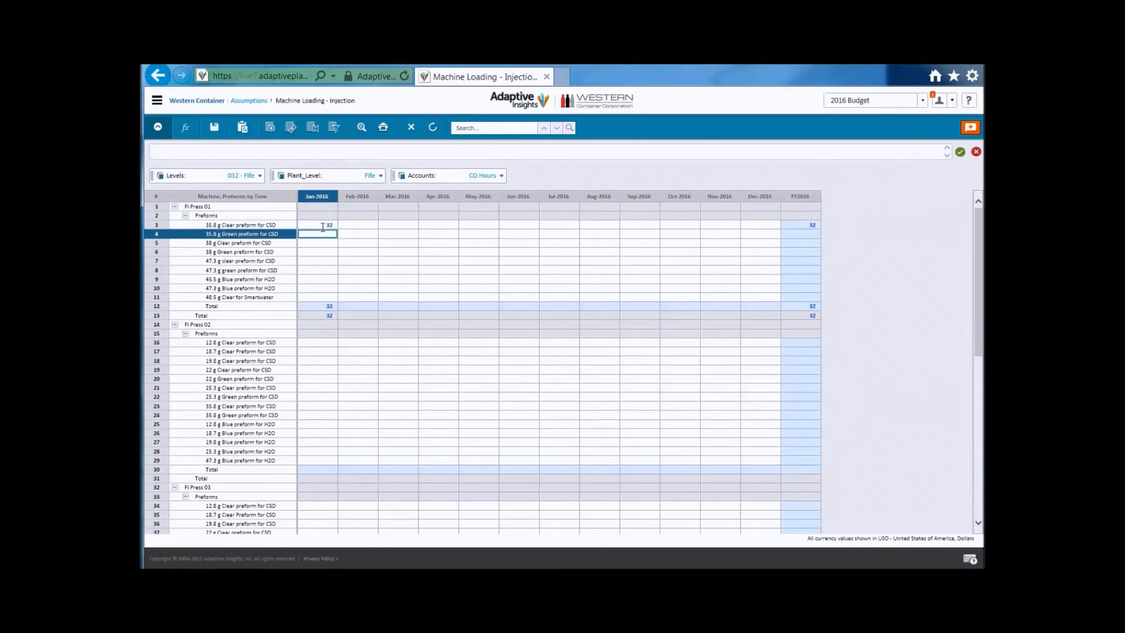
right_click(323, 226)
click(357, 226)
text(32)
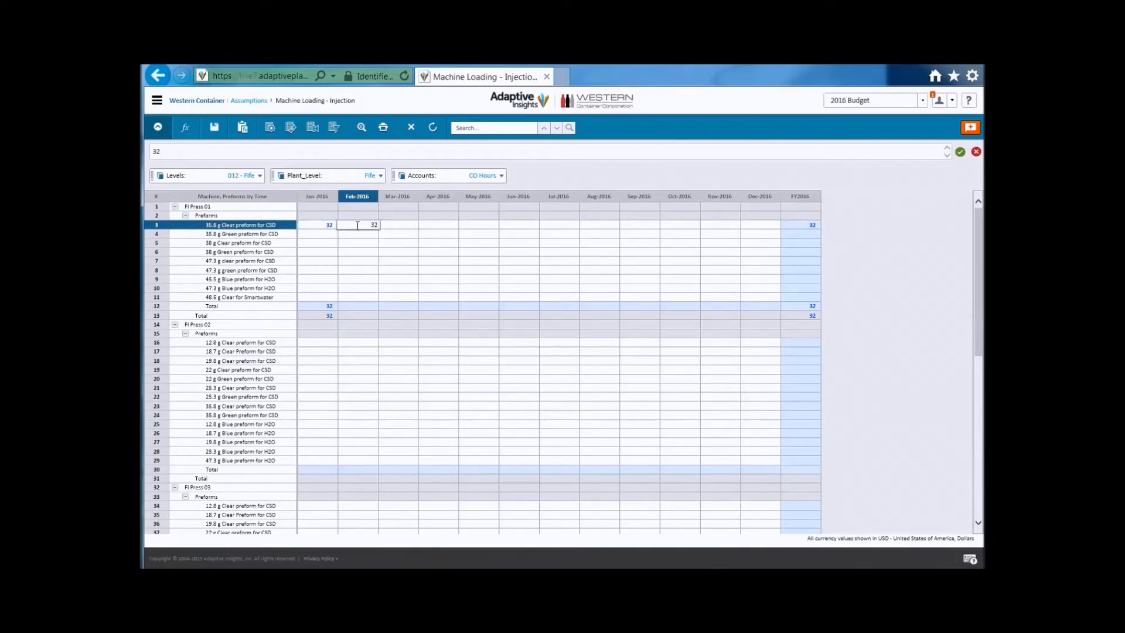
key(Tab)
text(0)
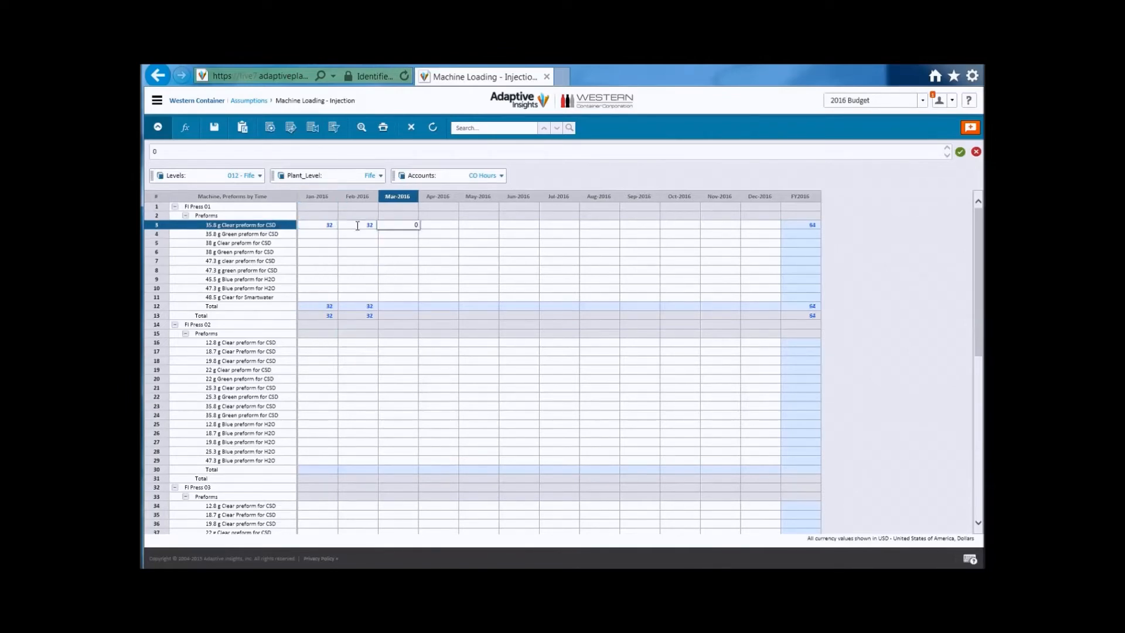
key(Tab)
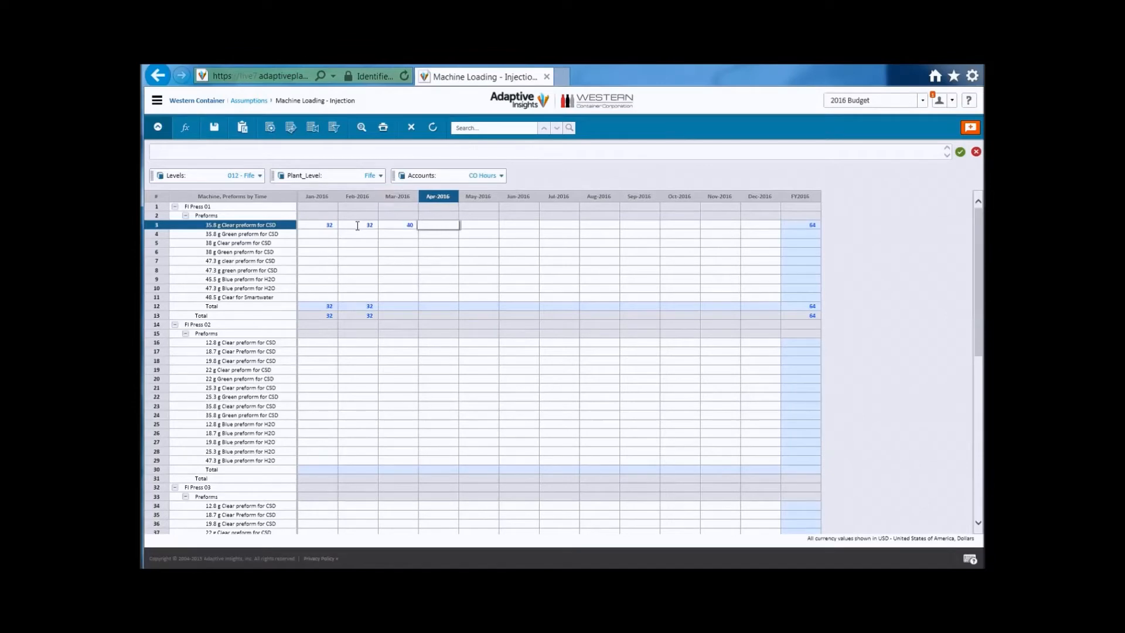
drag(330, 222, 393, 219)
key(ctrl+c)
click(438, 225)
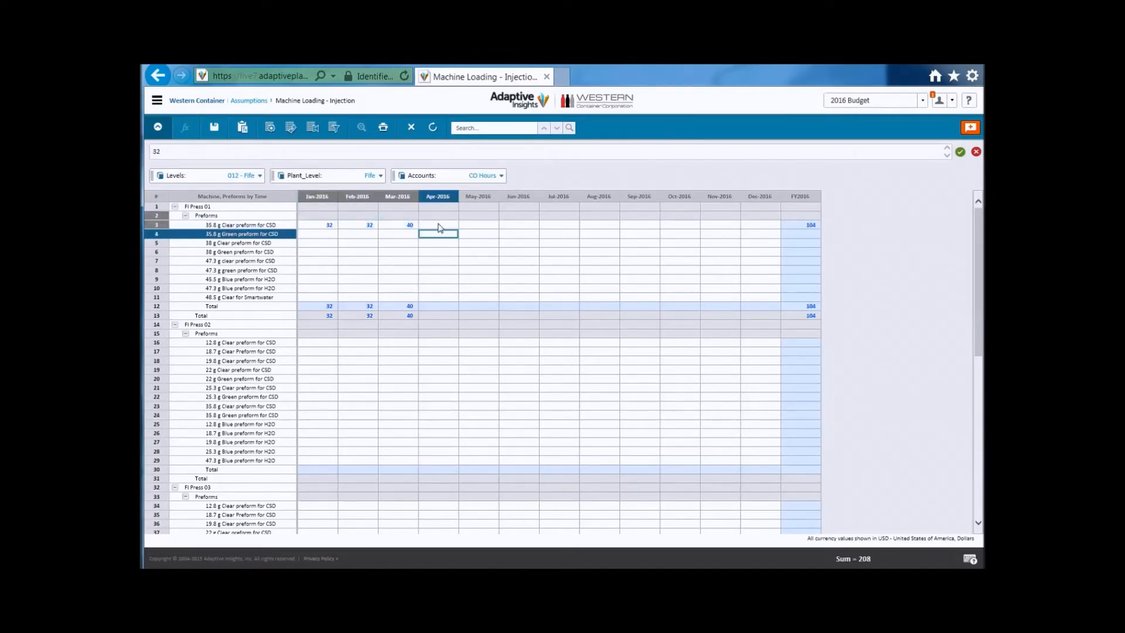
key(ctrl+v)
click(543, 224)
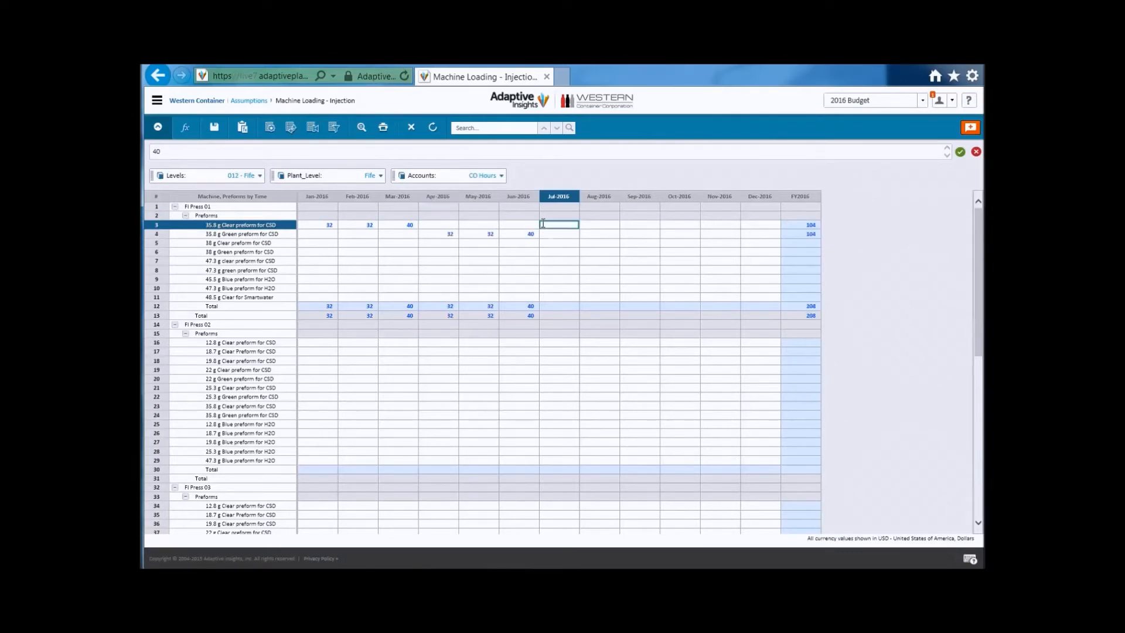
drag(420, 239, 641, 235)
key(Delete)
Copy the January to March CO hours of FI Press 01's 35.8 g Clear preform into each remaining quarter of 2016
drag(331, 227, 410, 227)
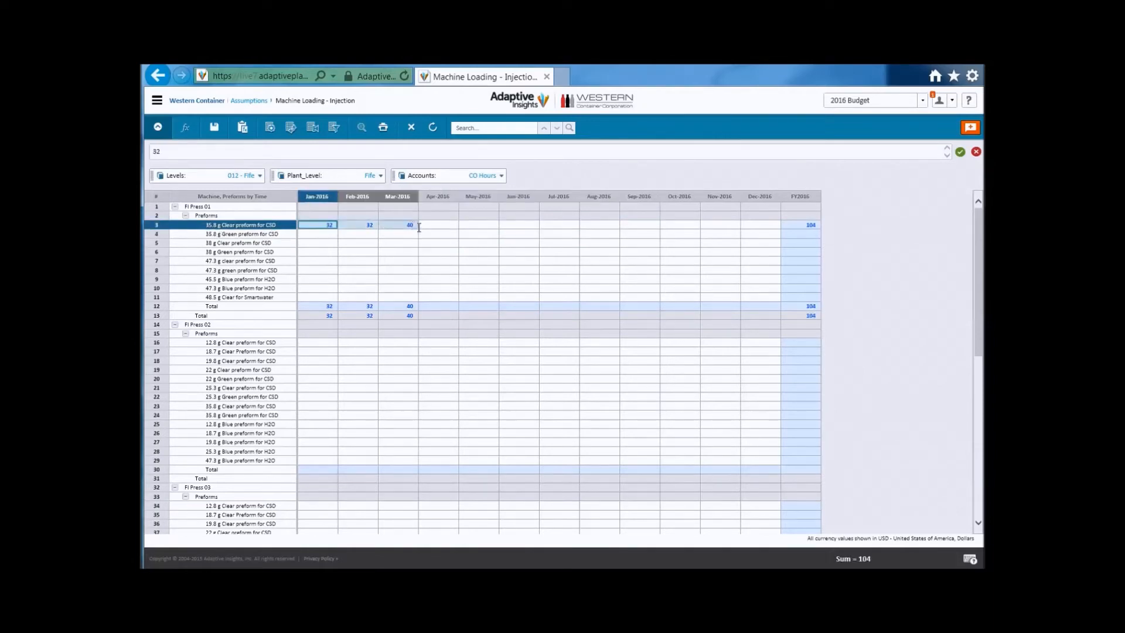
key(ctrl+c)
click(437, 226)
key(ctrl+v)
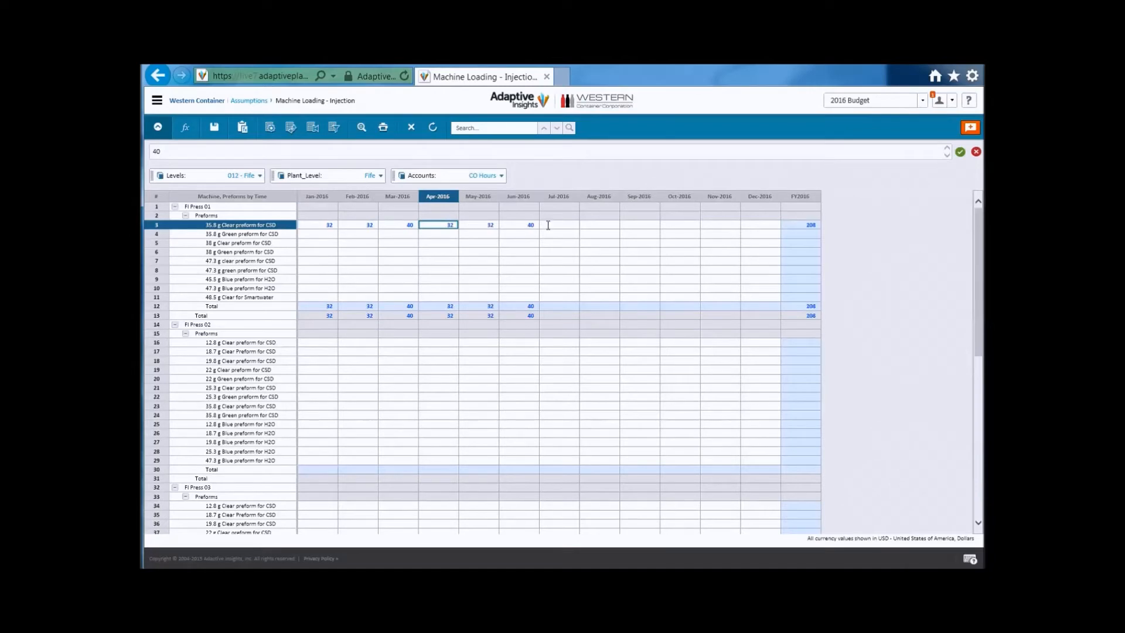
click(548, 225)
key(ctrl+v)
click(670, 229)
key(ctrl+v)
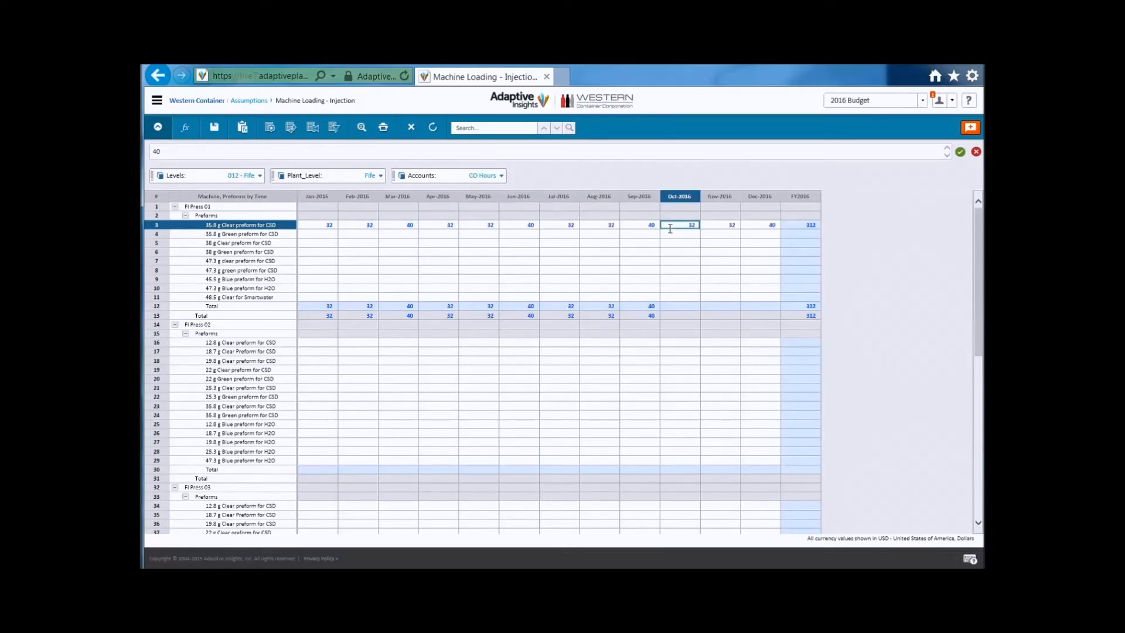
Open Reports in a new browser tab and save the machine loading sheet
click(156, 101)
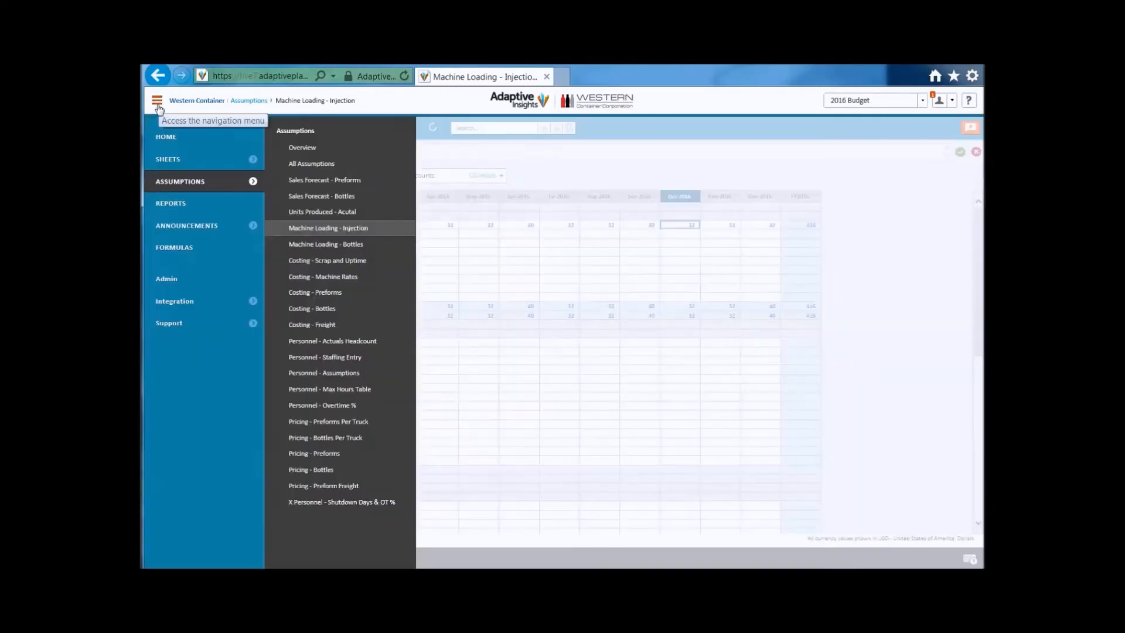
right_click(196, 206)
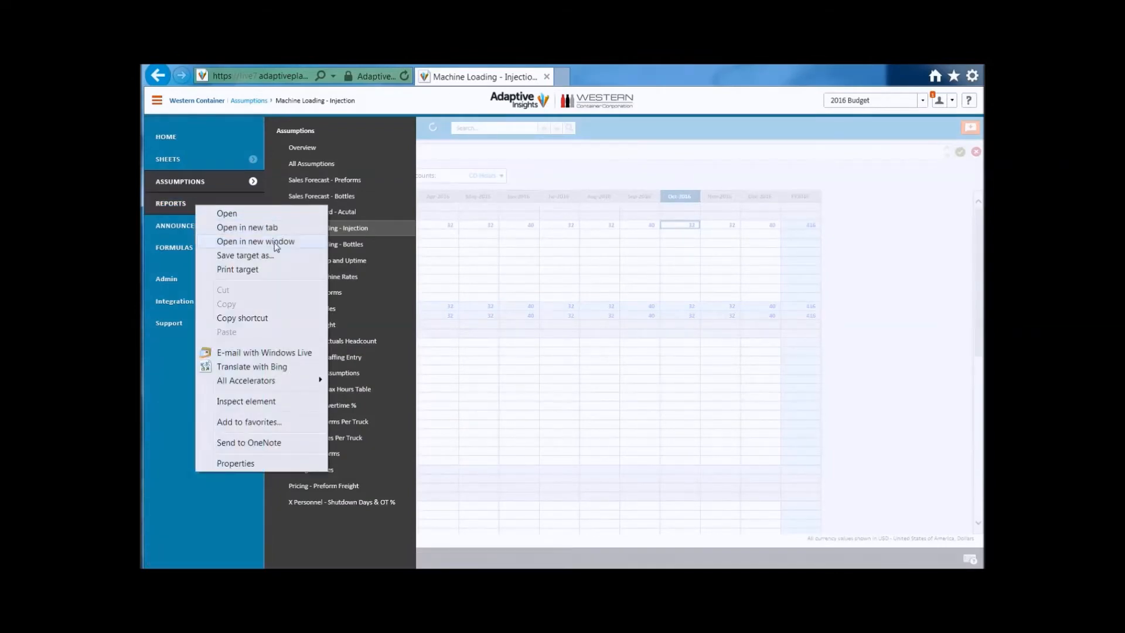
click(246, 227)
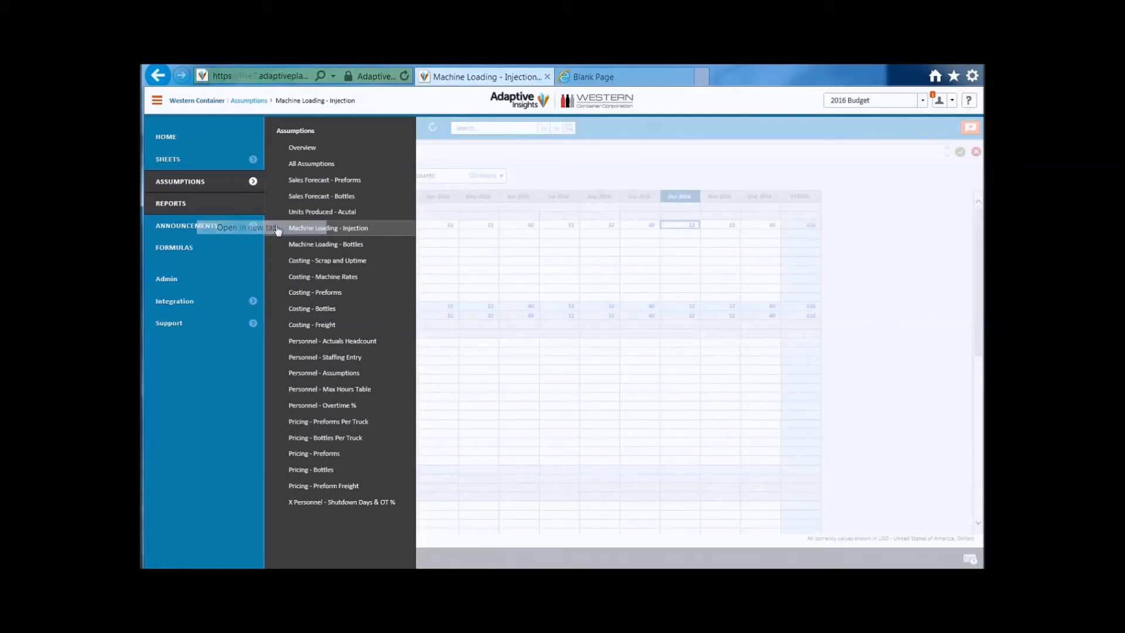
click(650, 141)
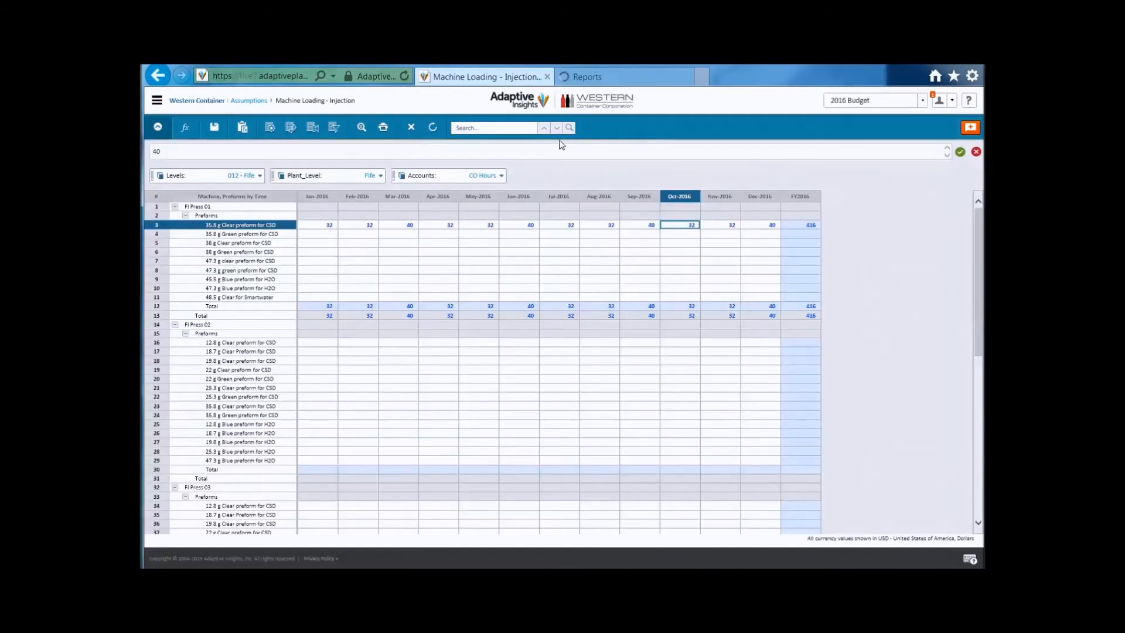
click(215, 127)
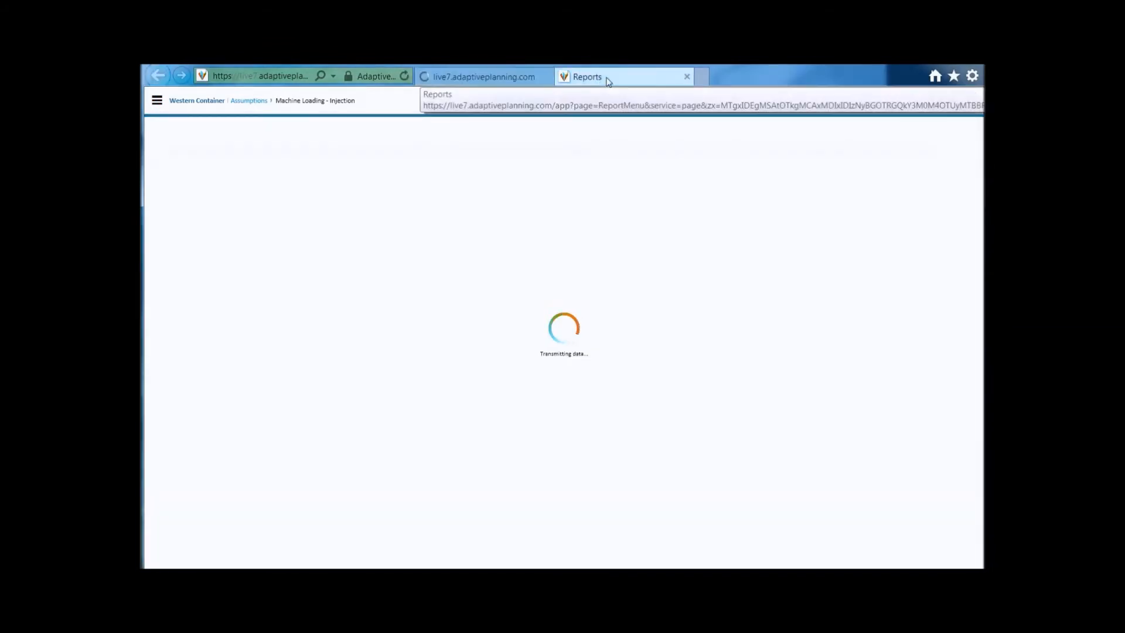
Run the Forecast Weight Check - Preforms report from the shared Production Reports for the Fife plant level
click(607, 79)
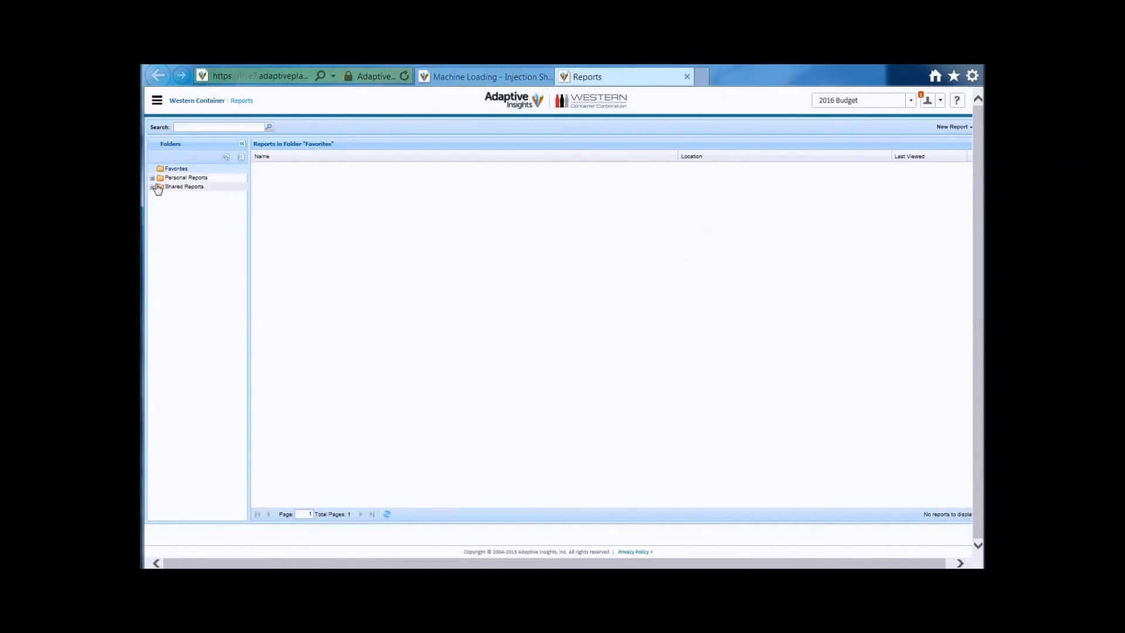
click(152, 187)
click(202, 241)
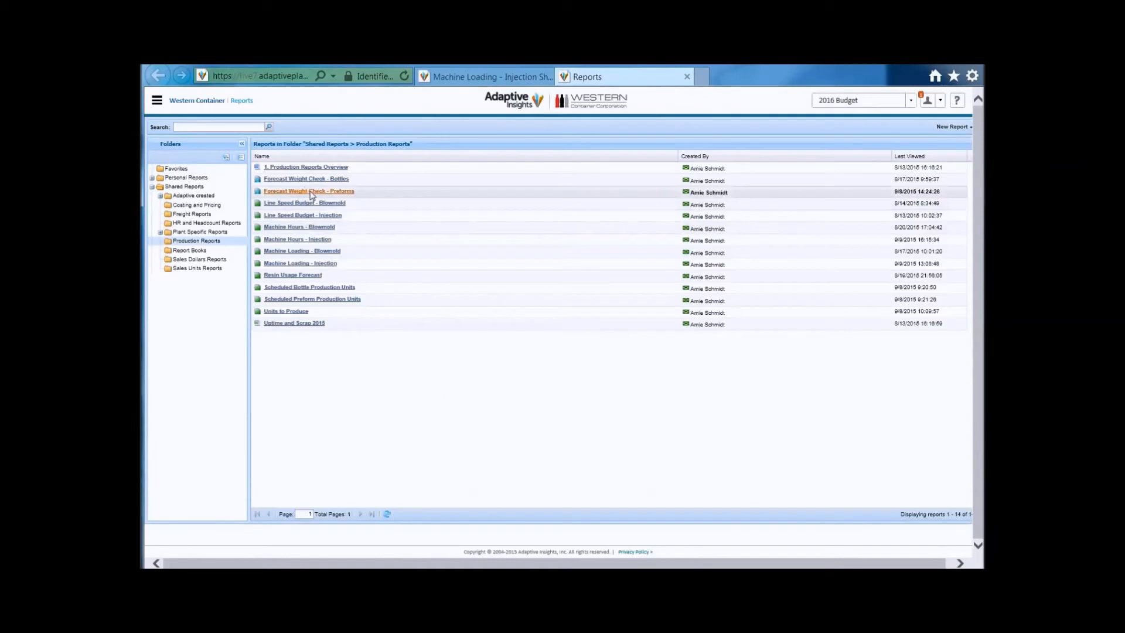
click(328, 195)
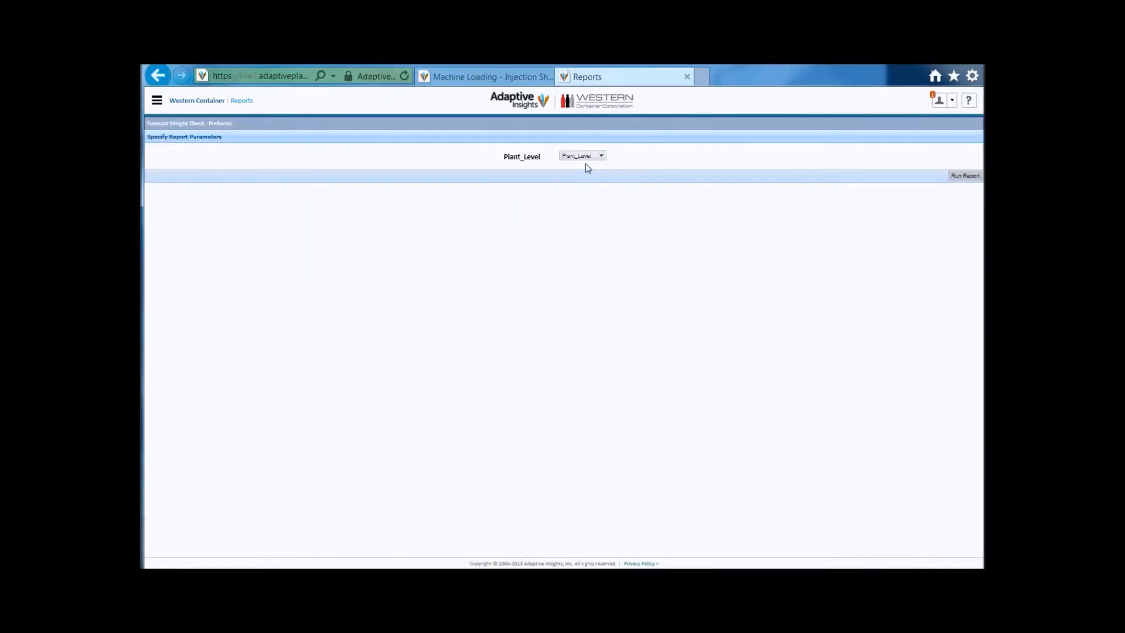
click(586, 157)
click(588, 226)
click(963, 176)
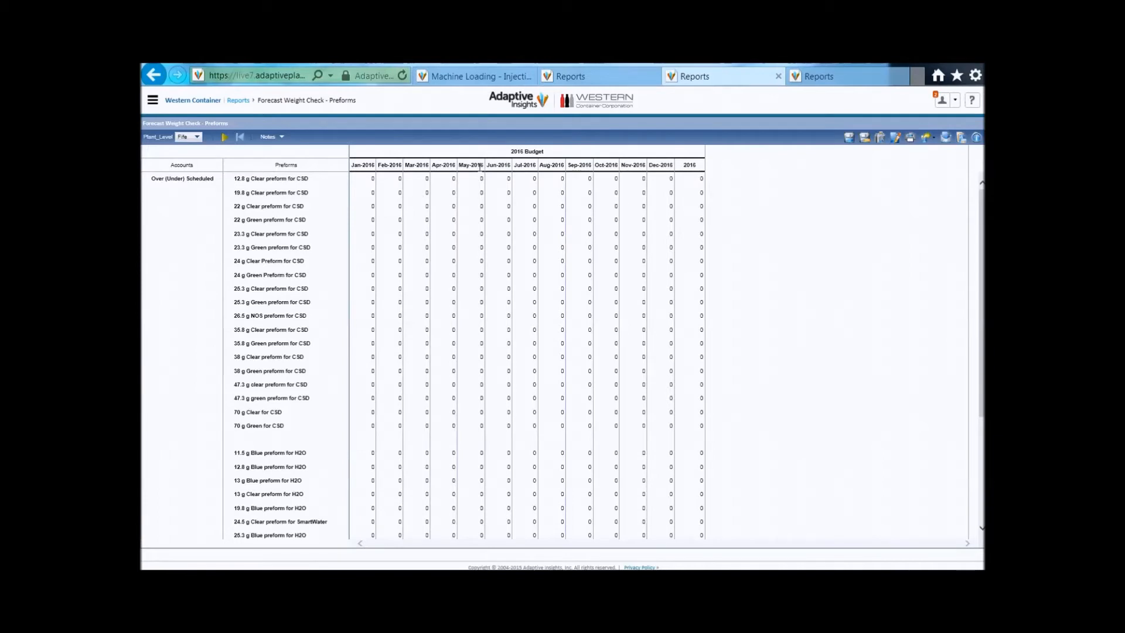
Run the Machine Hours - Injection production report for Fife and open it in Excel with editing enabled
click(238, 100)
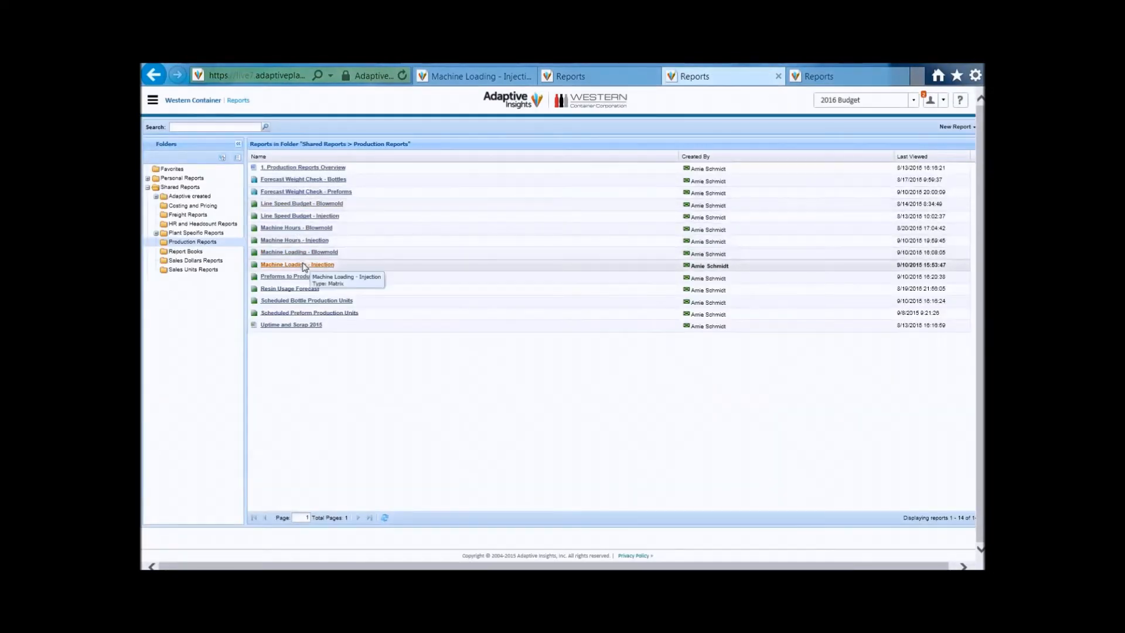
click(303, 240)
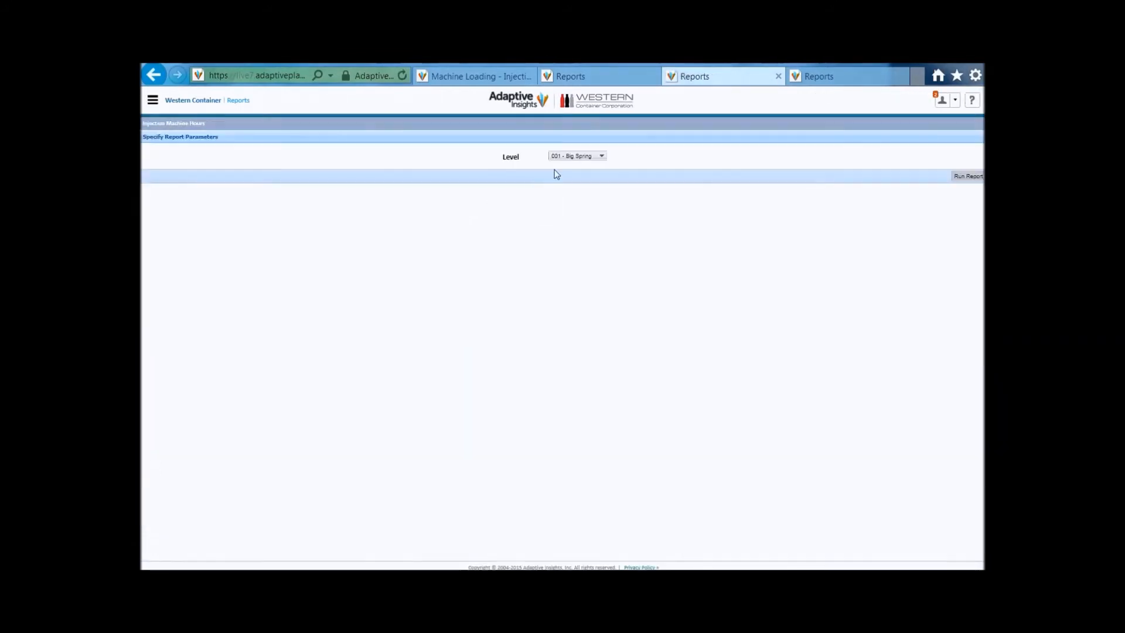
click(584, 157)
click(582, 220)
click(966, 178)
click(732, 560)
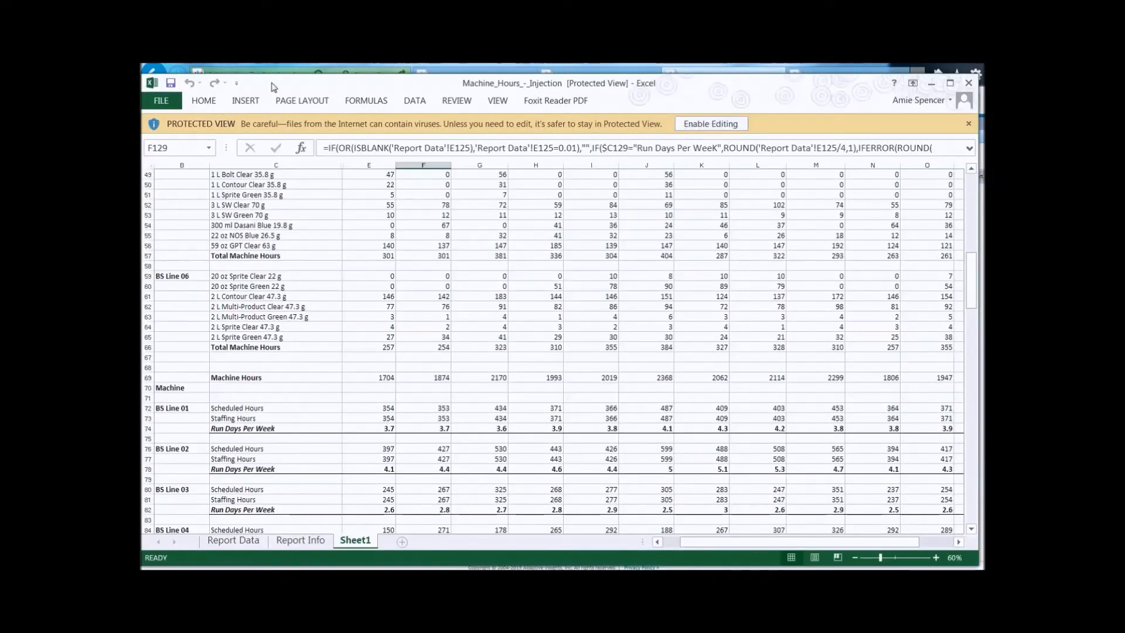
click(709, 124)
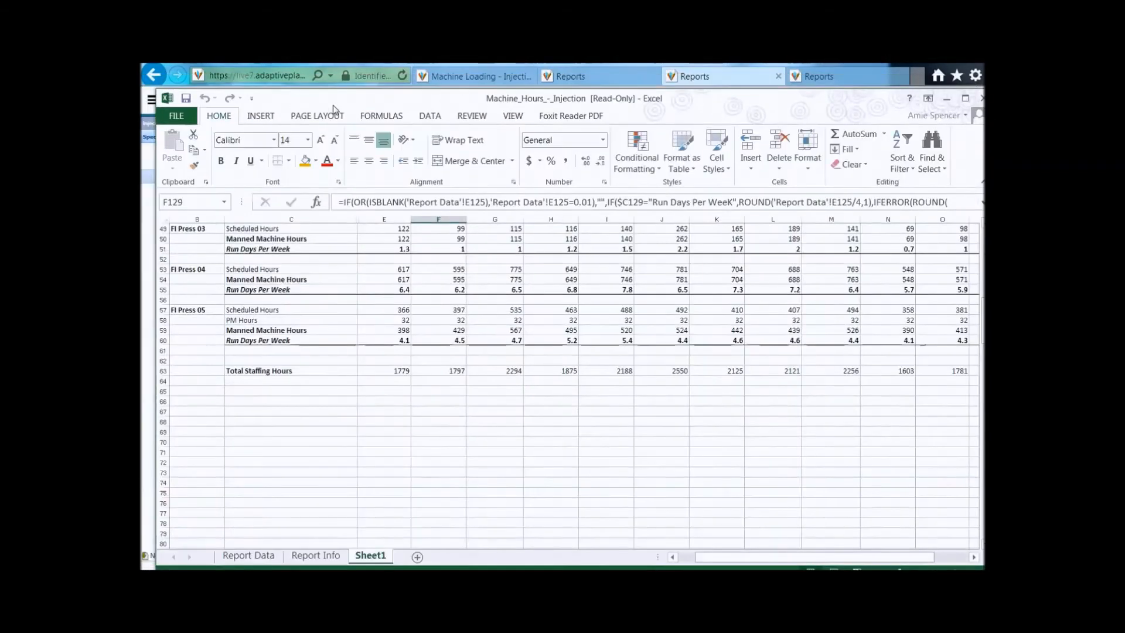
Examine the manned machine hours and run days per week by press, then the machine hours by preform in the Fife report
click(595, 290)
scroll(609, 305, up, 4)
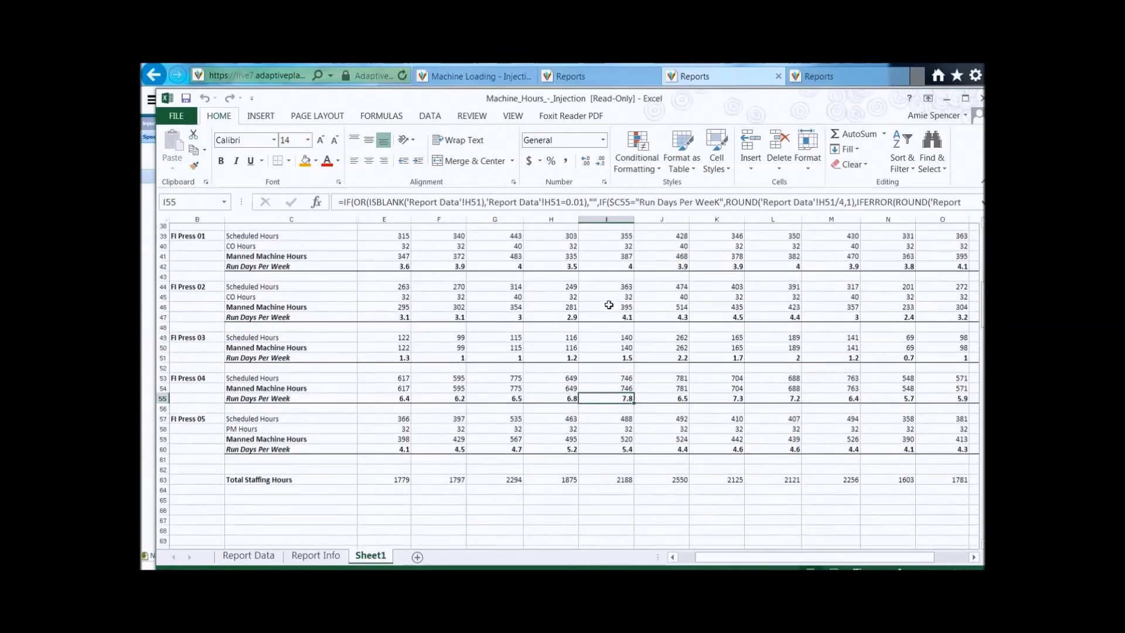
scroll(609, 304, up, 3)
click(305, 342)
drag(378, 343, 962, 341)
scroll(733, 328, up, 3)
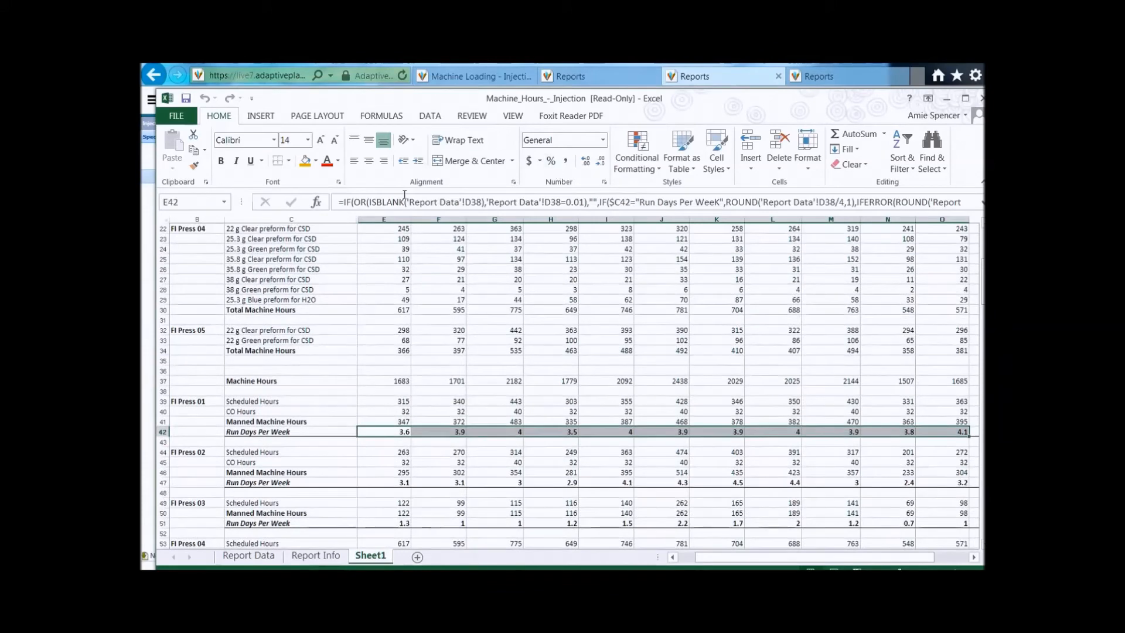
scroll(410, 311, up, 4)
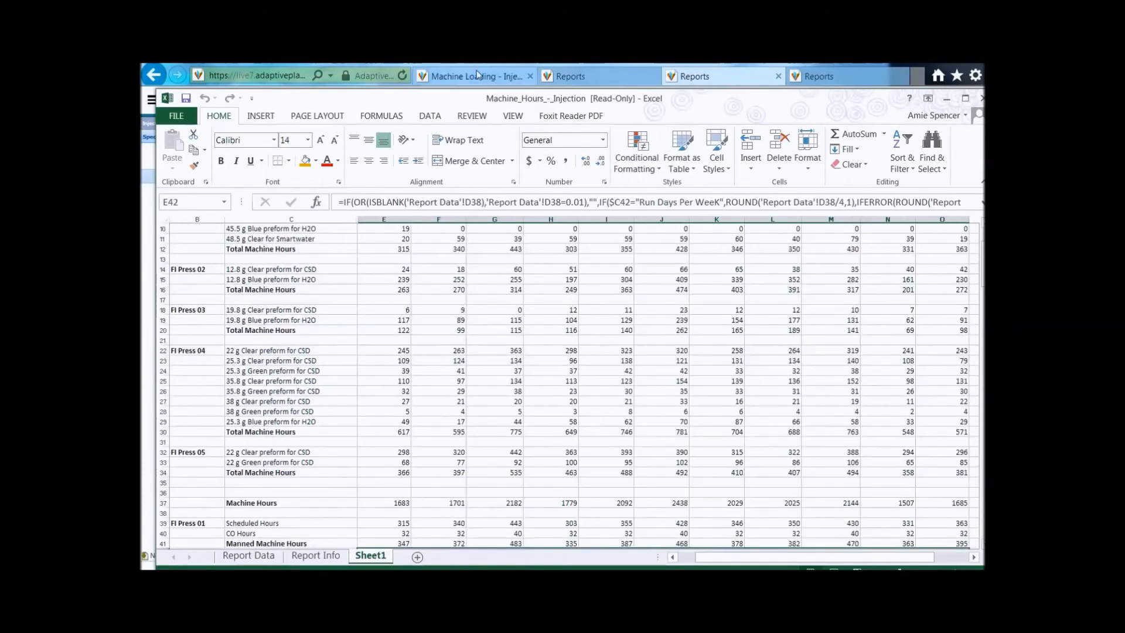
Back in the machine loading sheet, copy FI Press 02's 2016 CO hours to the first preform of FI Press 03, 04 and 05
click(477, 75)
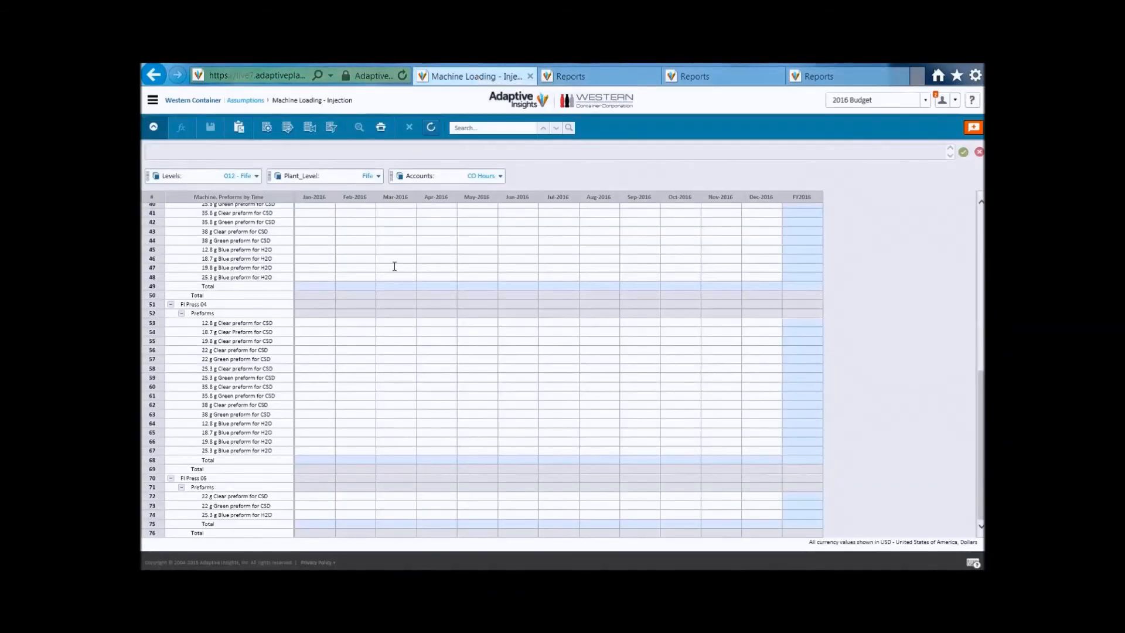
scroll(393, 266, up, 8)
click(314, 227)
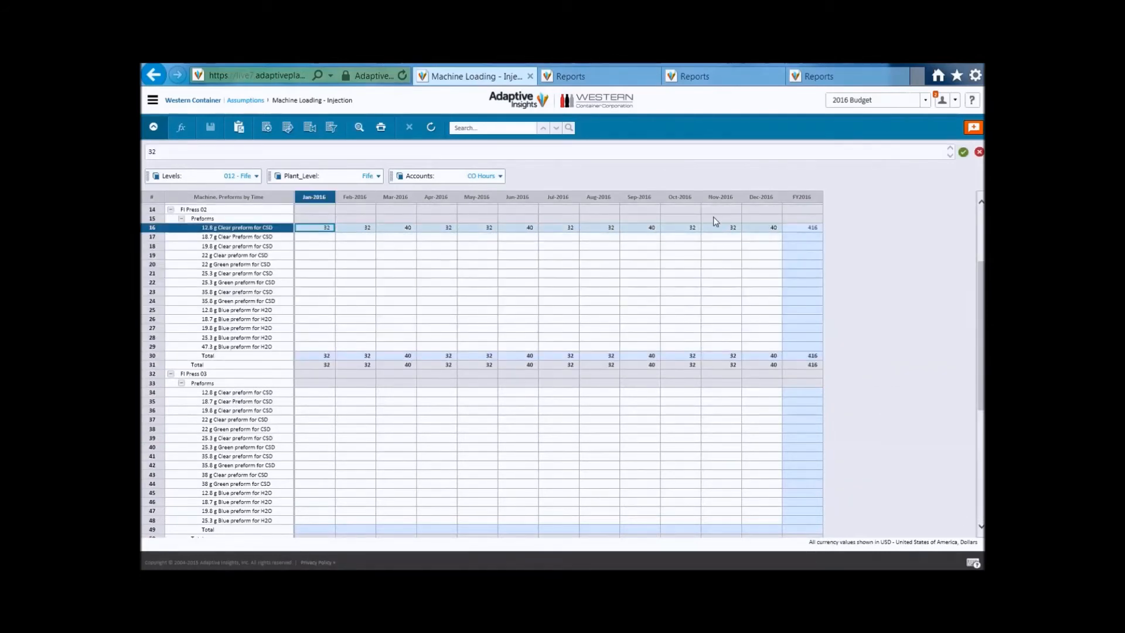
click(320, 393)
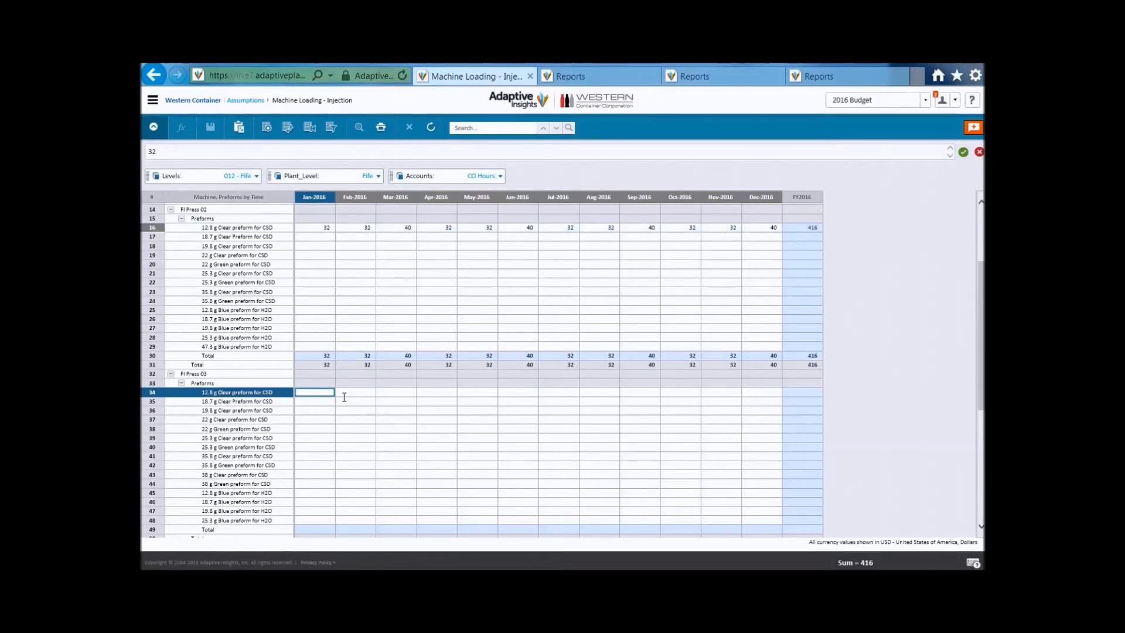
key(ctrl+v)
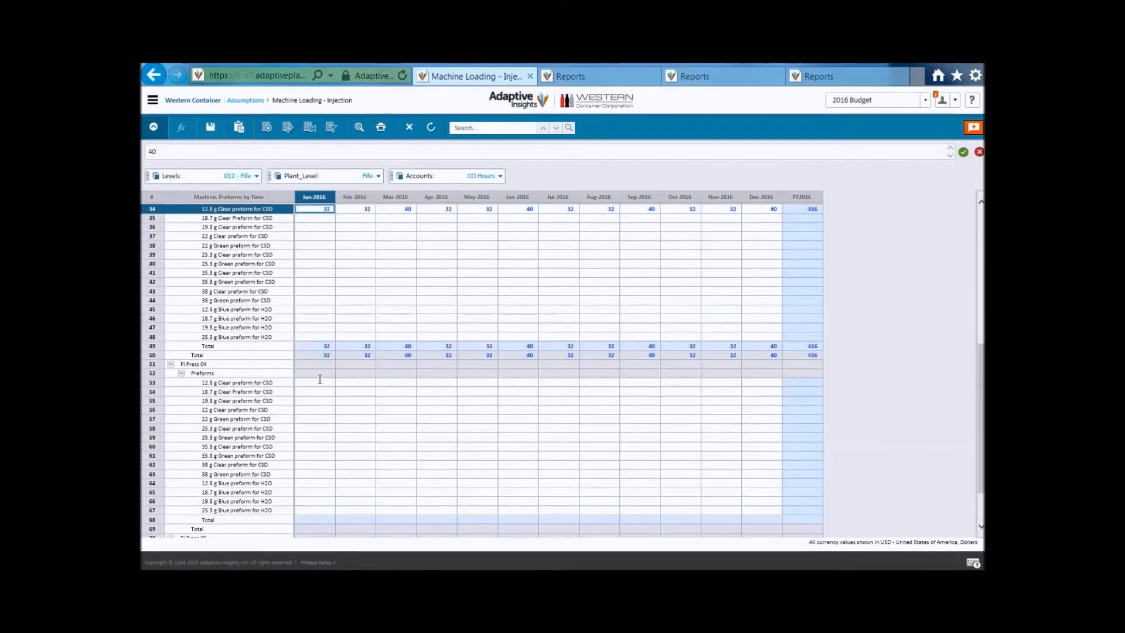
click(320, 381)
key(ctrl+v)
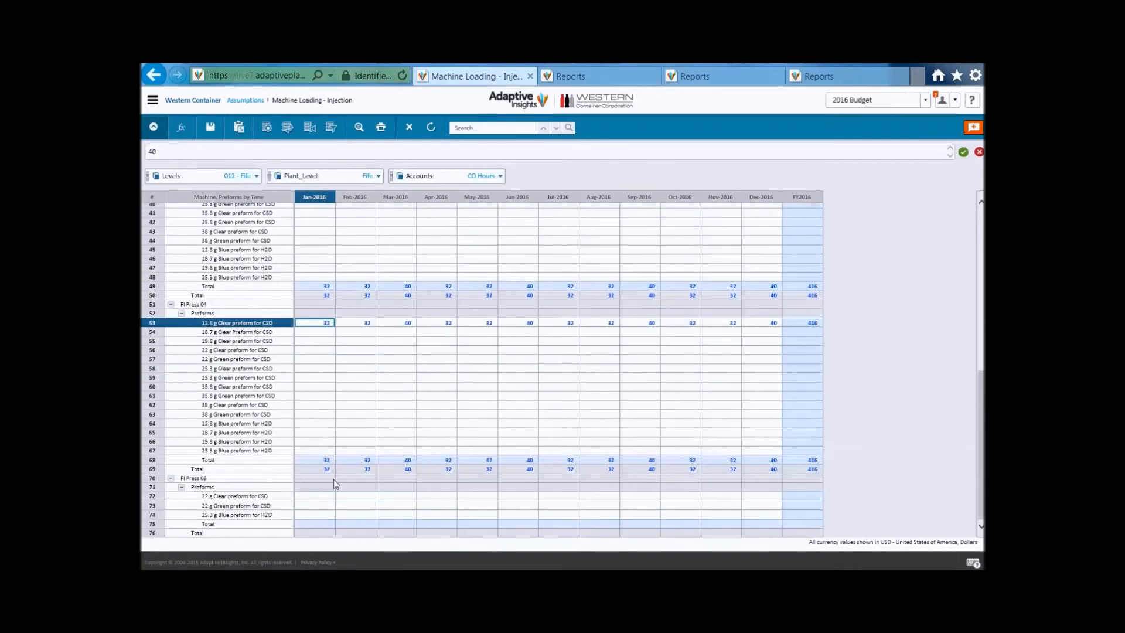
click(323, 497)
key(ctrl+v)
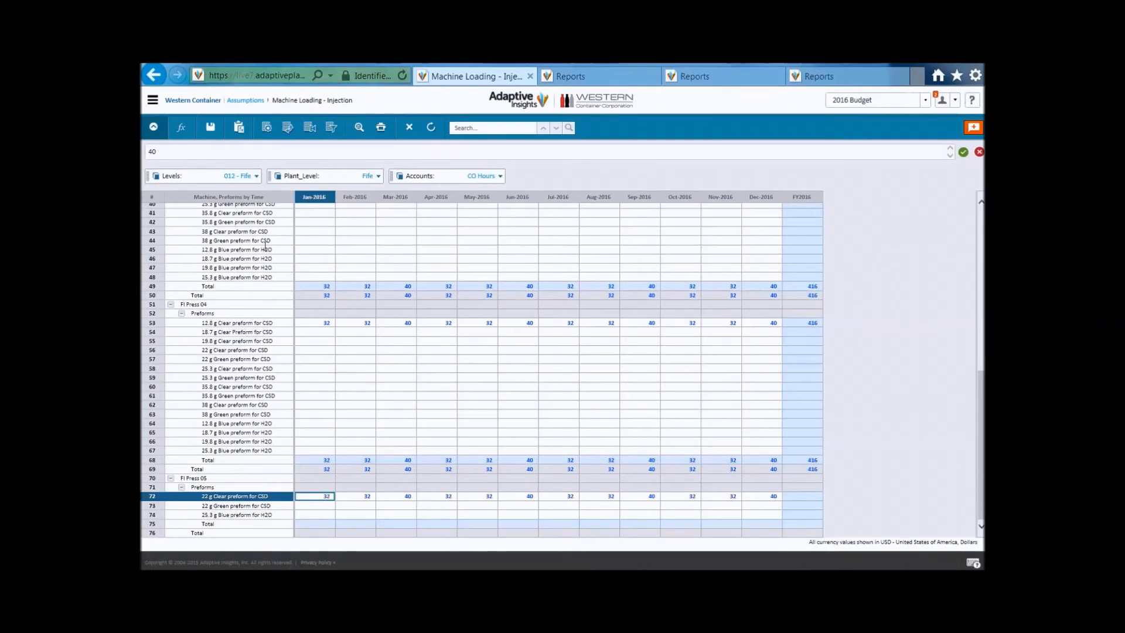
Save the CO hours, and enter and save the same 2016 values as PM Hours for FI Press 02, 03 and 04's first preform
click(210, 127)
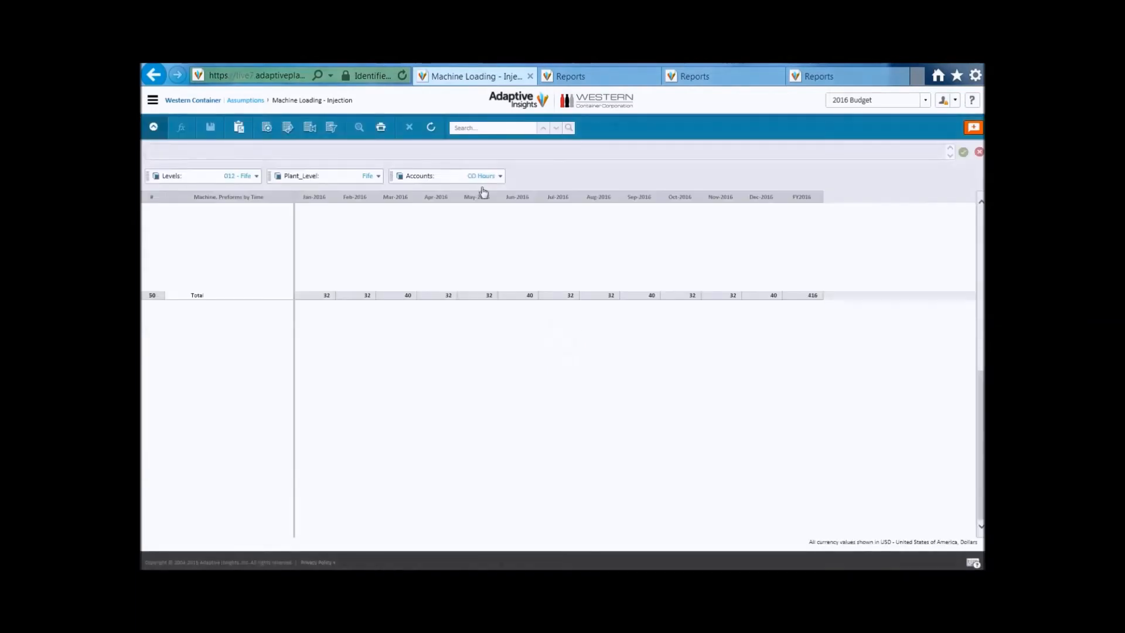
click(484, 177)
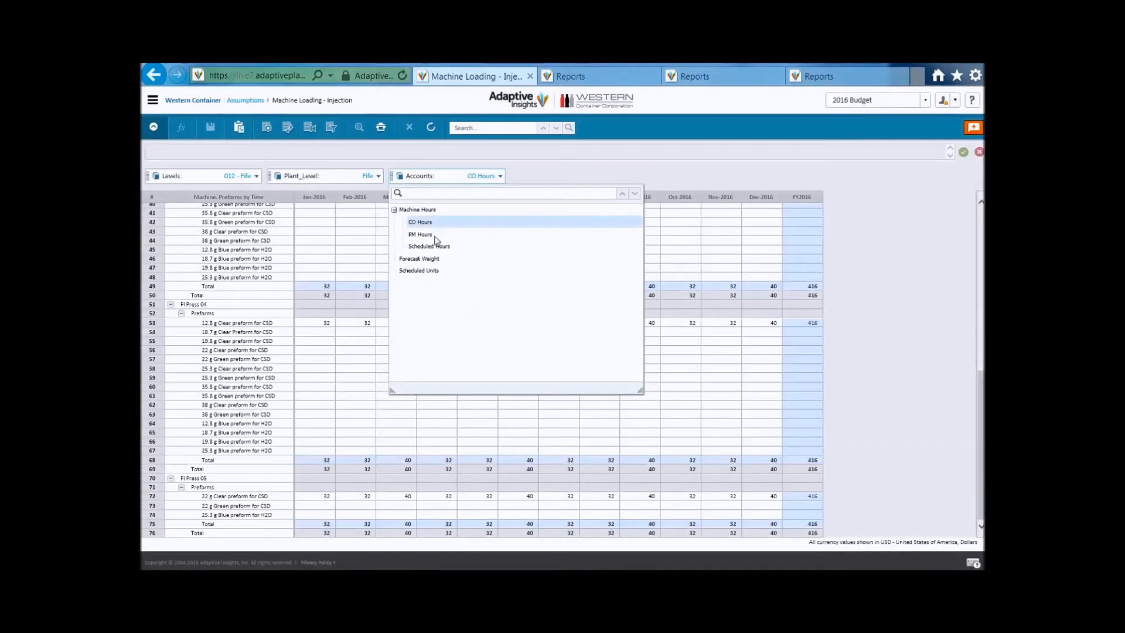
click(437, 235)
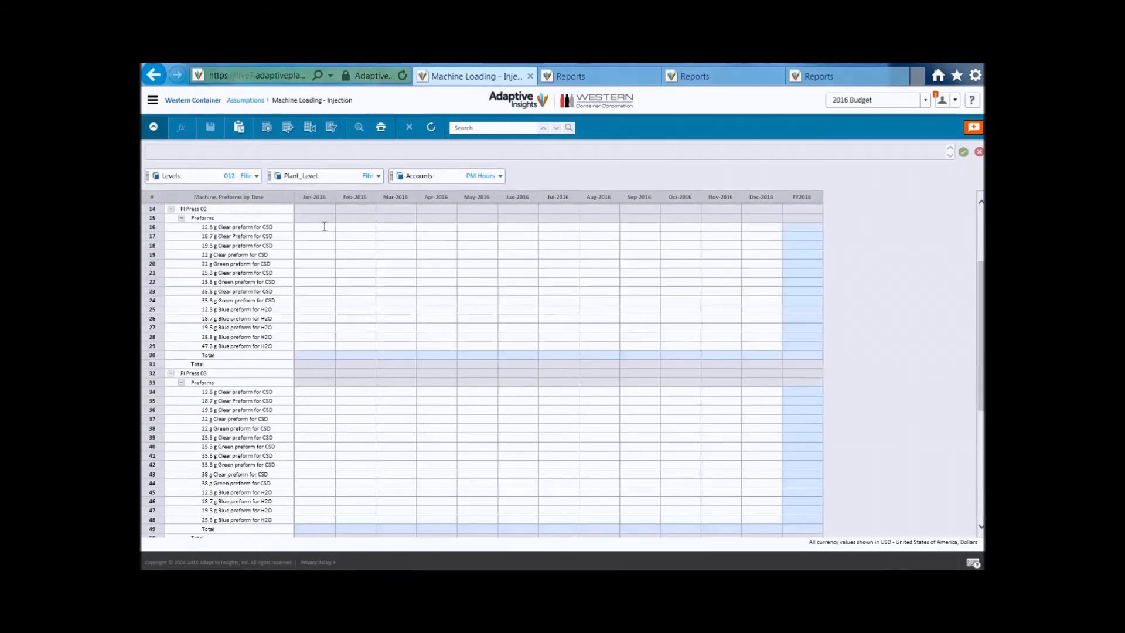
key(ctrl+v)
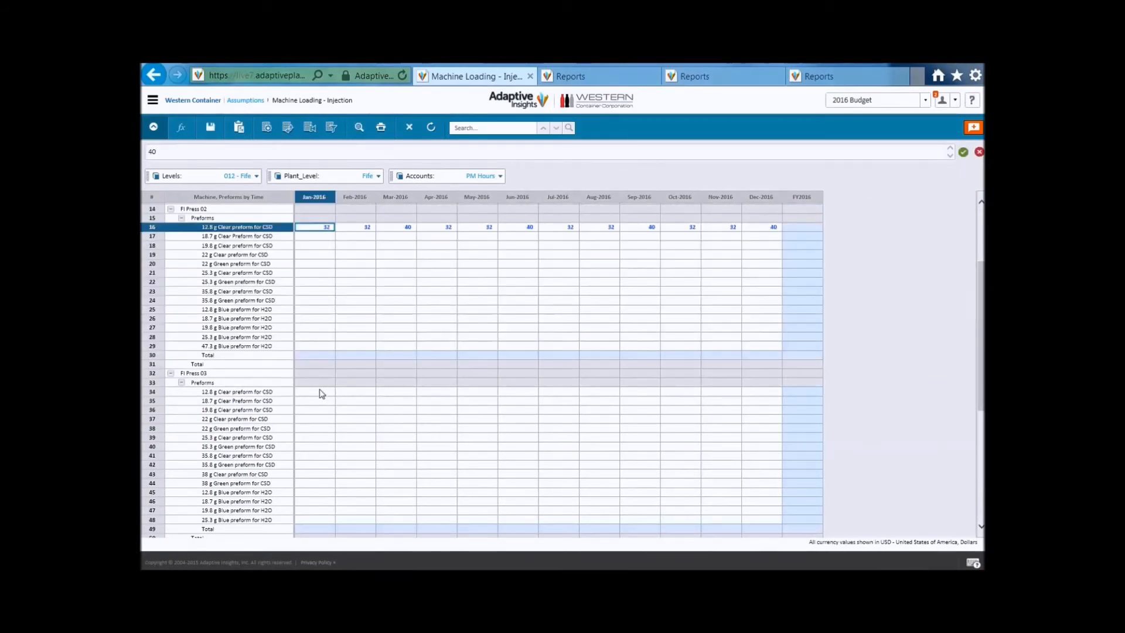
click(326, 393)
key(ctrl+v)
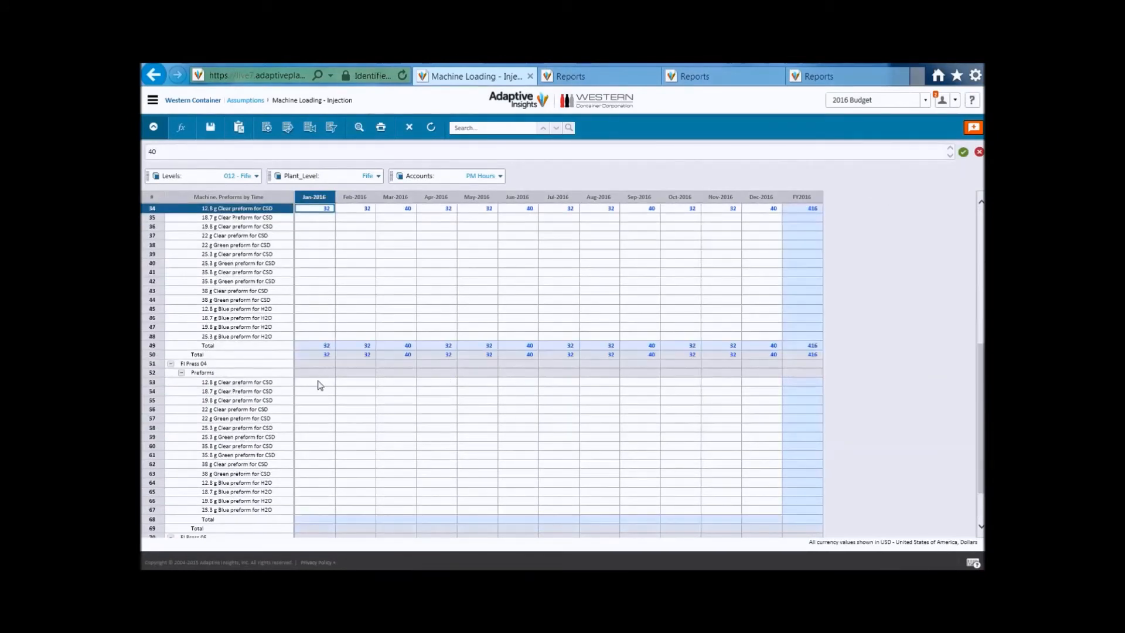
click(319, 383)
key(ctrl+v)
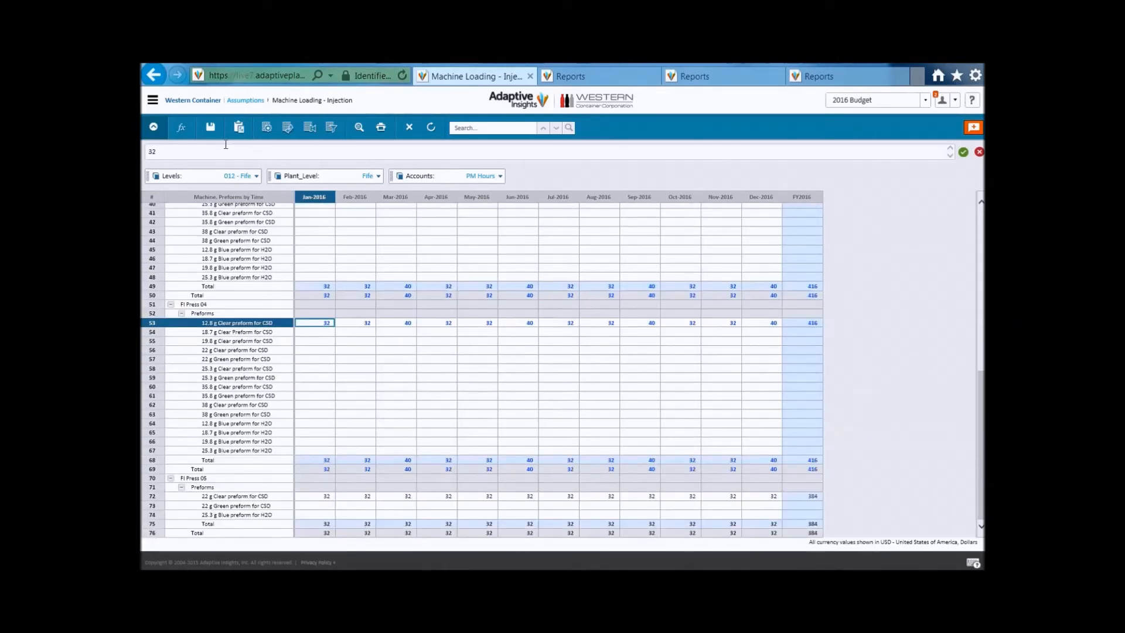
click(210, 129)
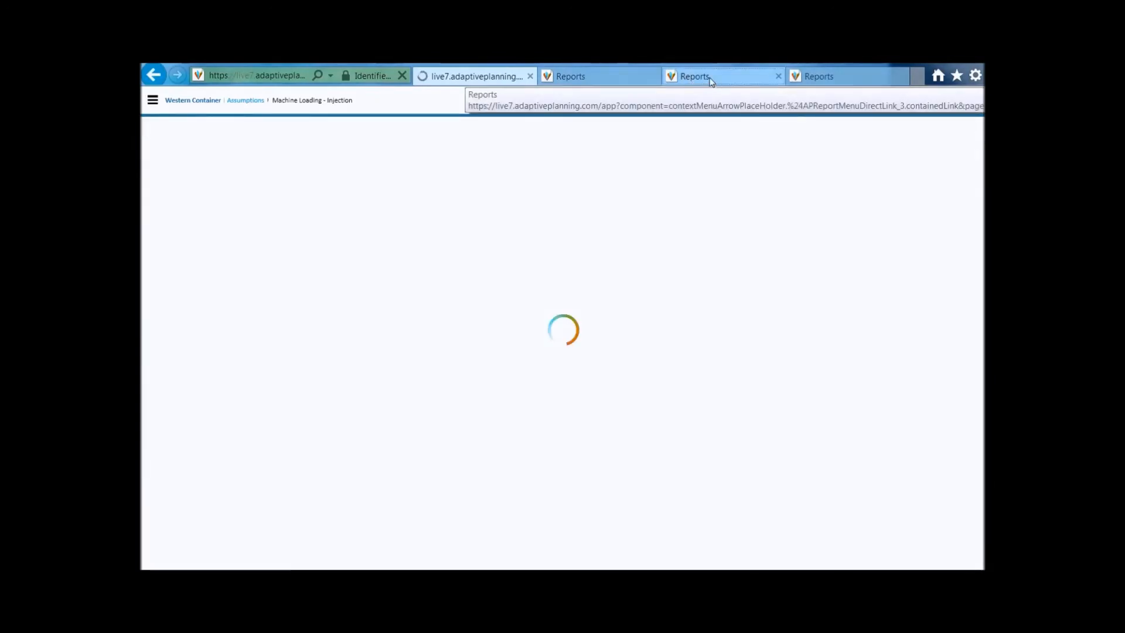
Rerun the Injection Machine Hours report for 012 - Fife and open the workbook in Excel with editing enabled
click(711, 79)
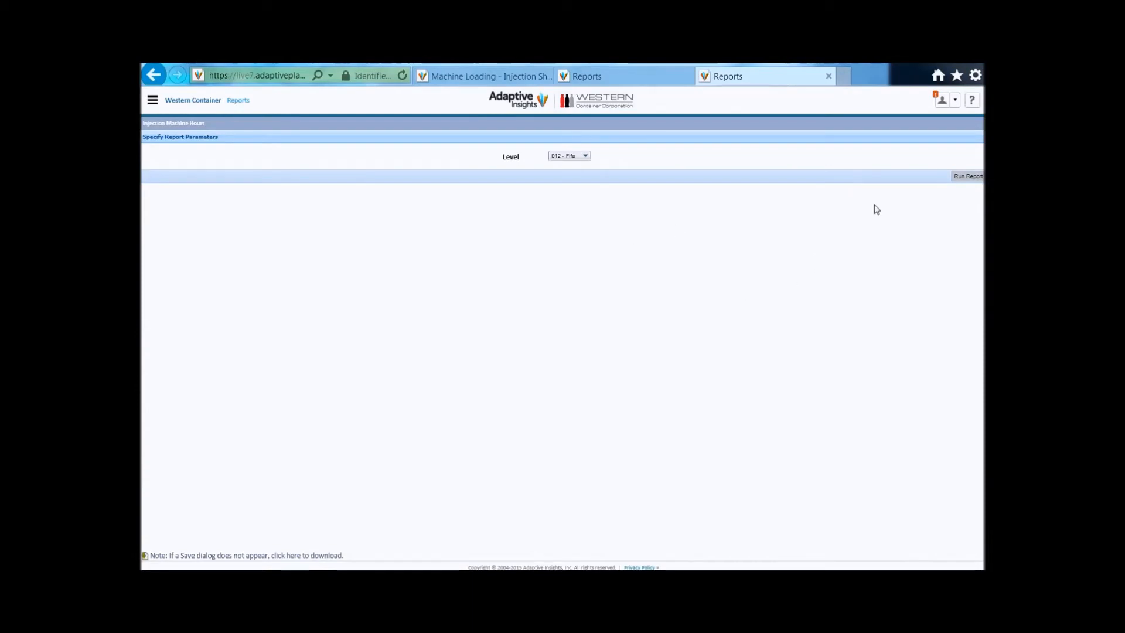
click(966, 177)
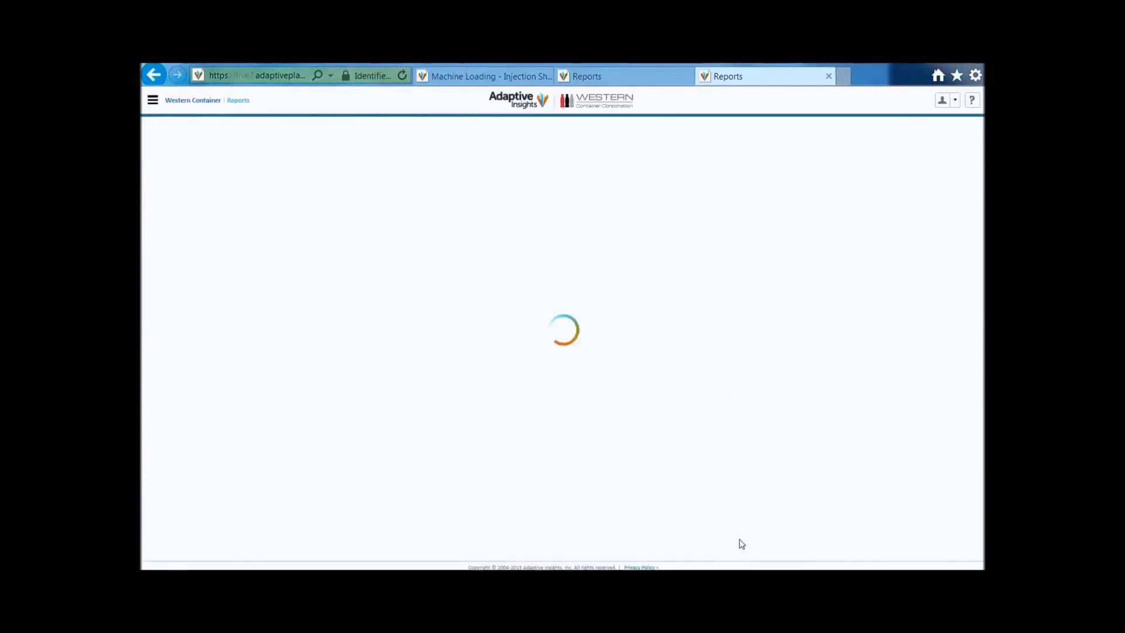
click(735, 558)
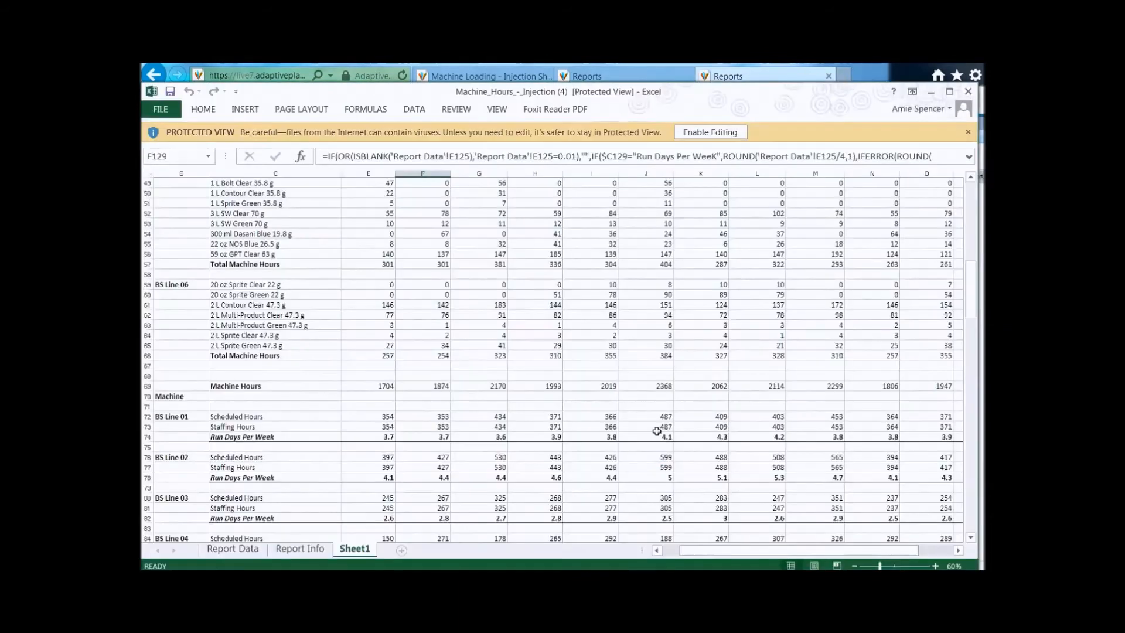
click(693, 135)
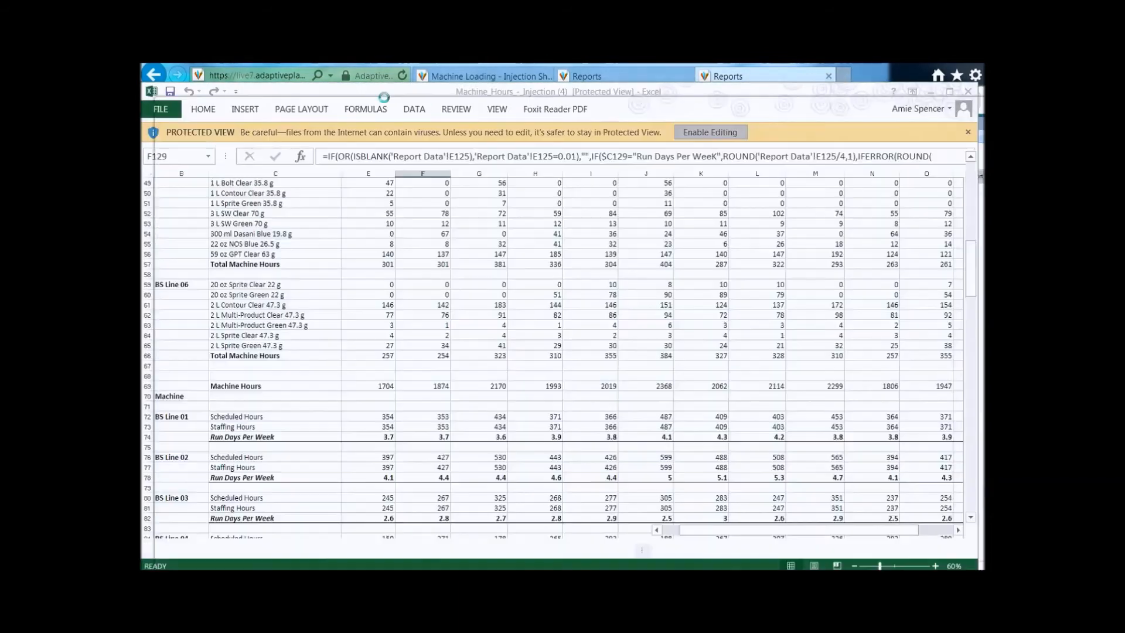
Examine the CO and PM hours per press in the Fife report, and FI Press 04's run days per week
click(605, 349)
scroll(606, 363, up, 4)
scroll(607, 363, up, 1)
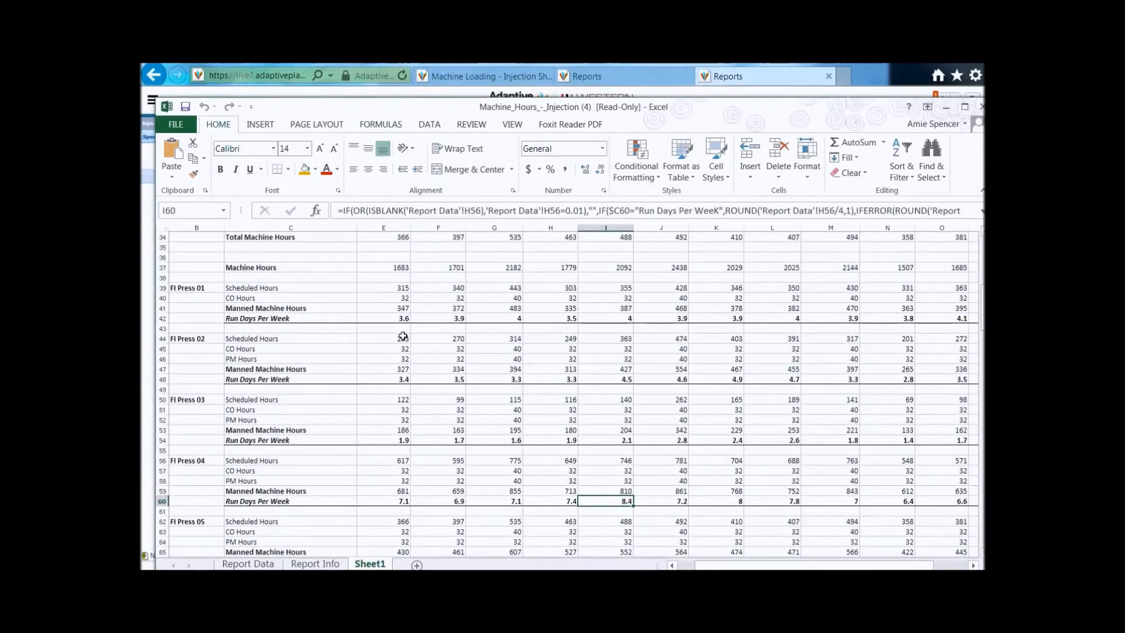
drag(339, 354, 347, 360)
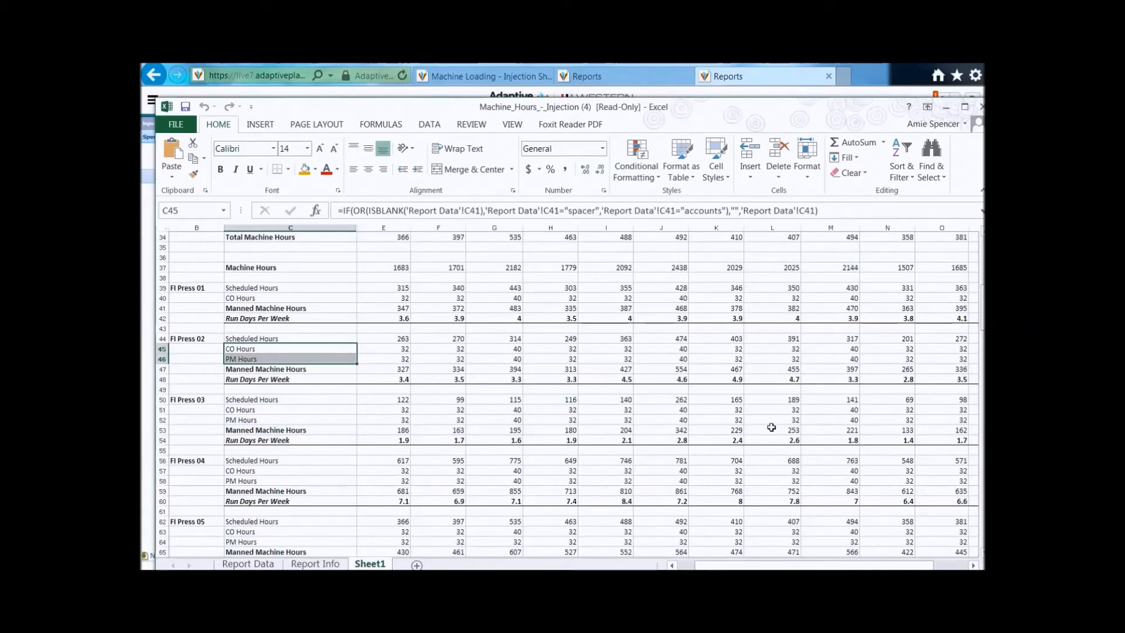
scroll(648, 421, down, 2)
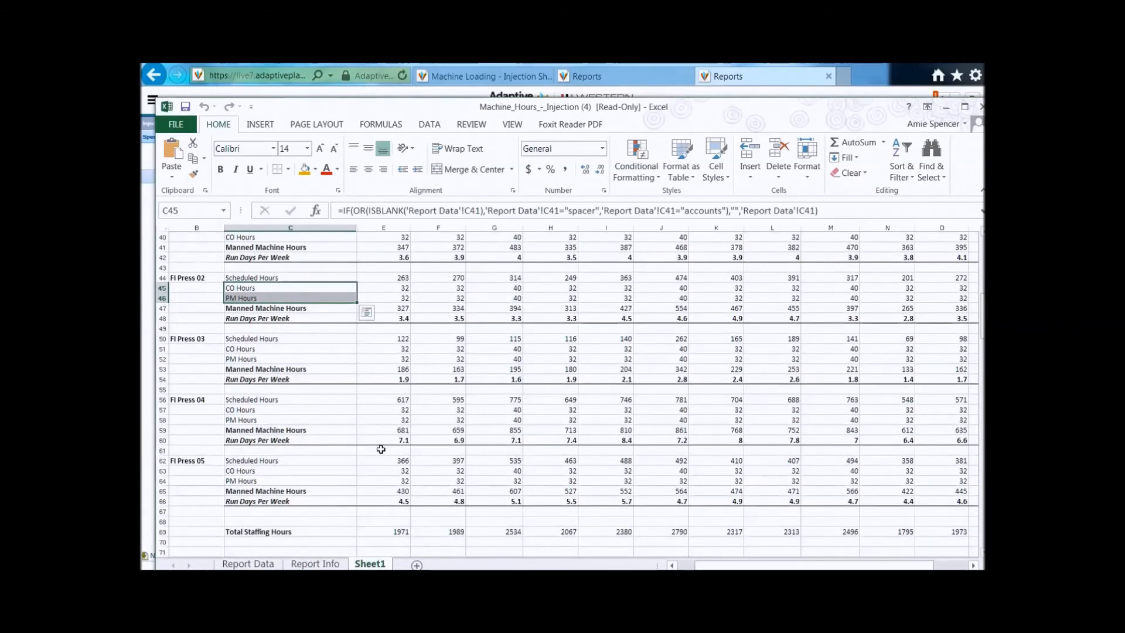
drag(374, 440, 945, 438)
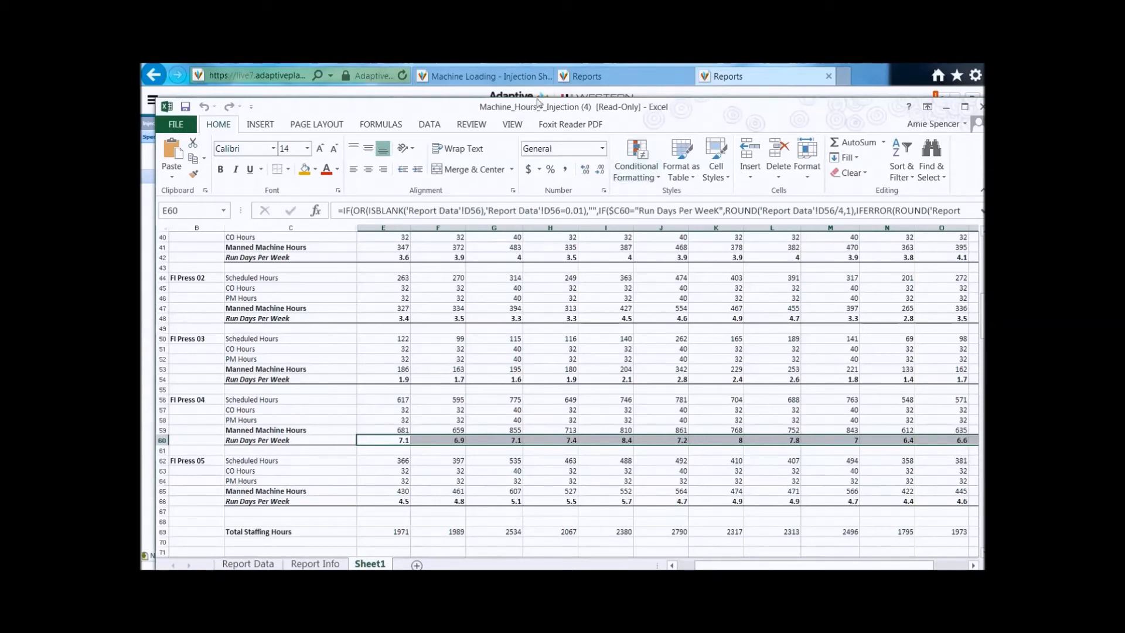
Back in the machine loading sheet, copy FI Press 02's 2016 PM hours to FI Press 01's 35.8 g Clear preform and save
click(505, 76)
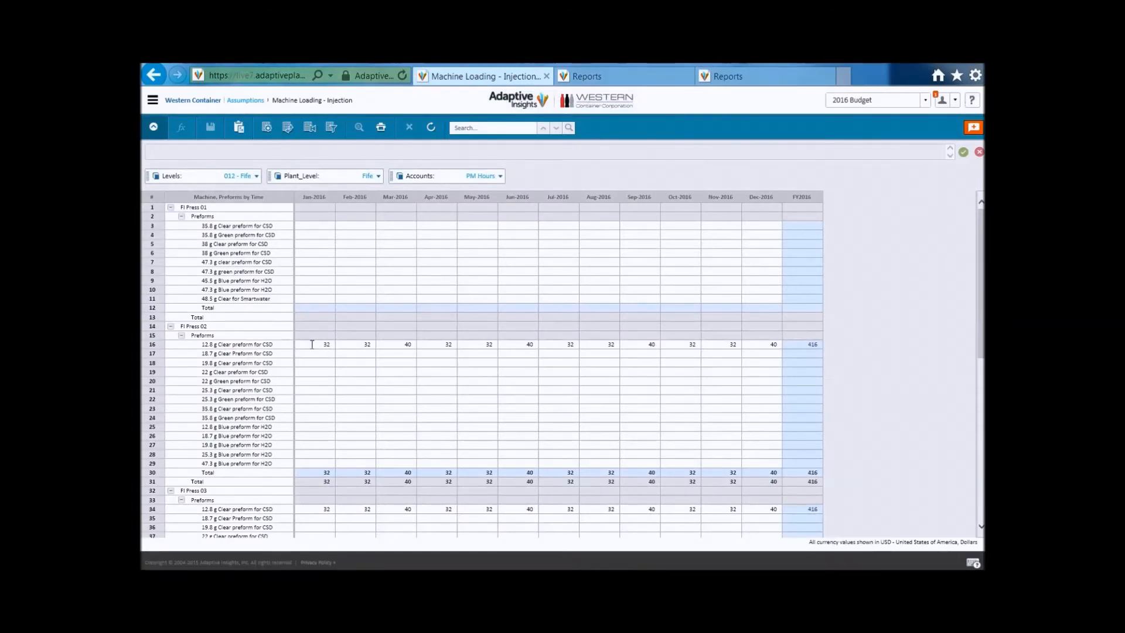
drag(322, 344, 766, 351)
key(ctrl+c)
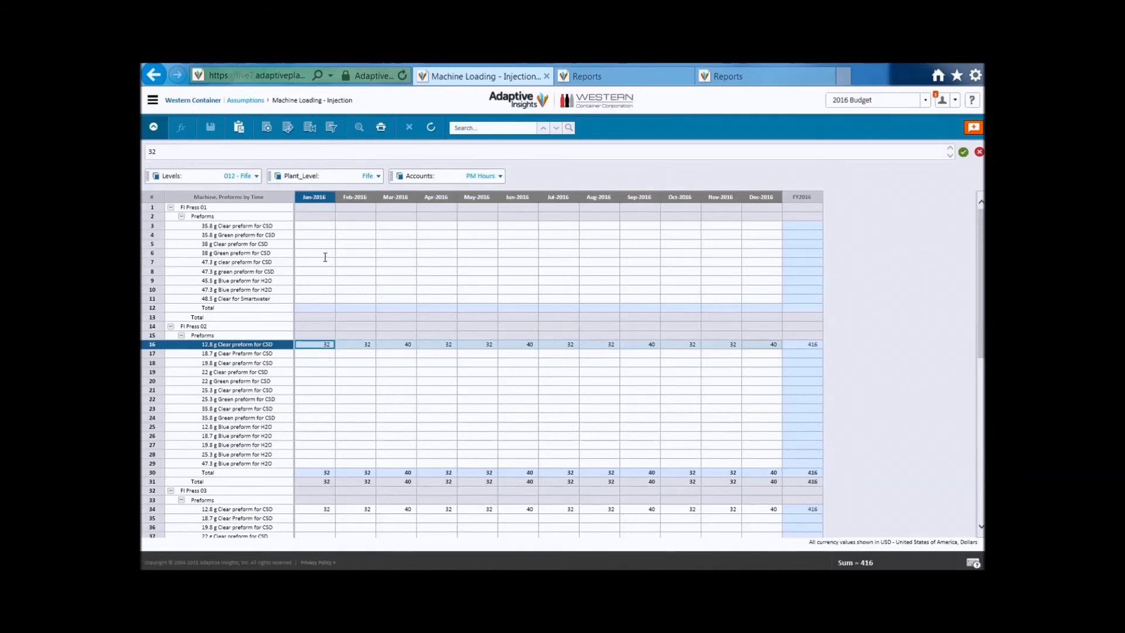
click(329, 228)
click(238, 127)
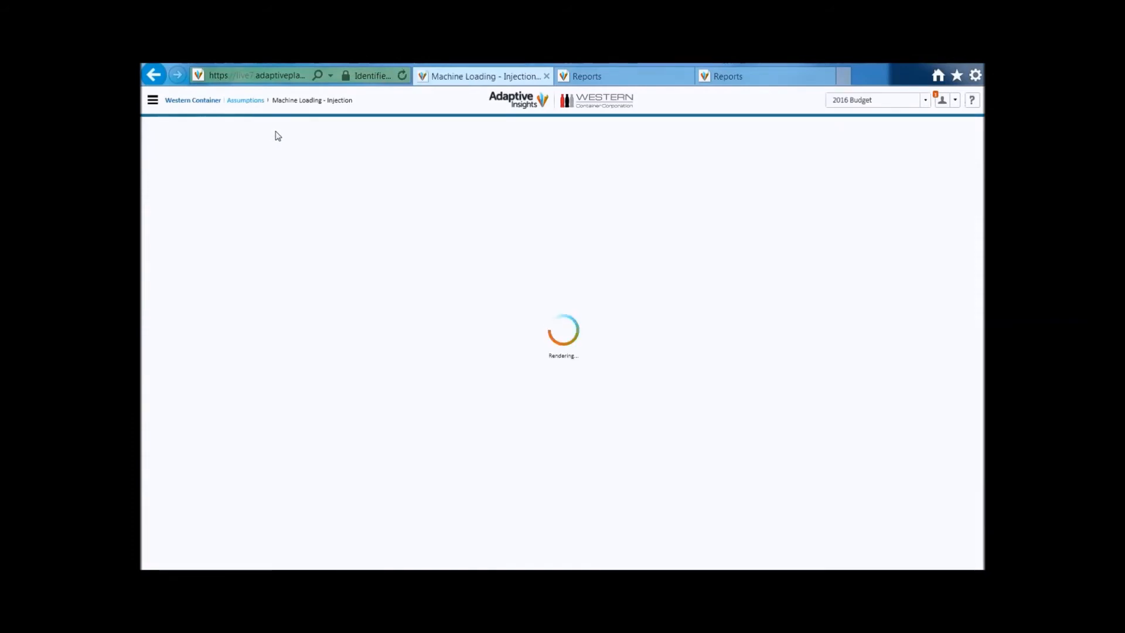
Change the sheet's dimensions to show Accounts instead of Preforms under Machine, filtered to the 22 g Clear preform for CSD
click(268, 128)
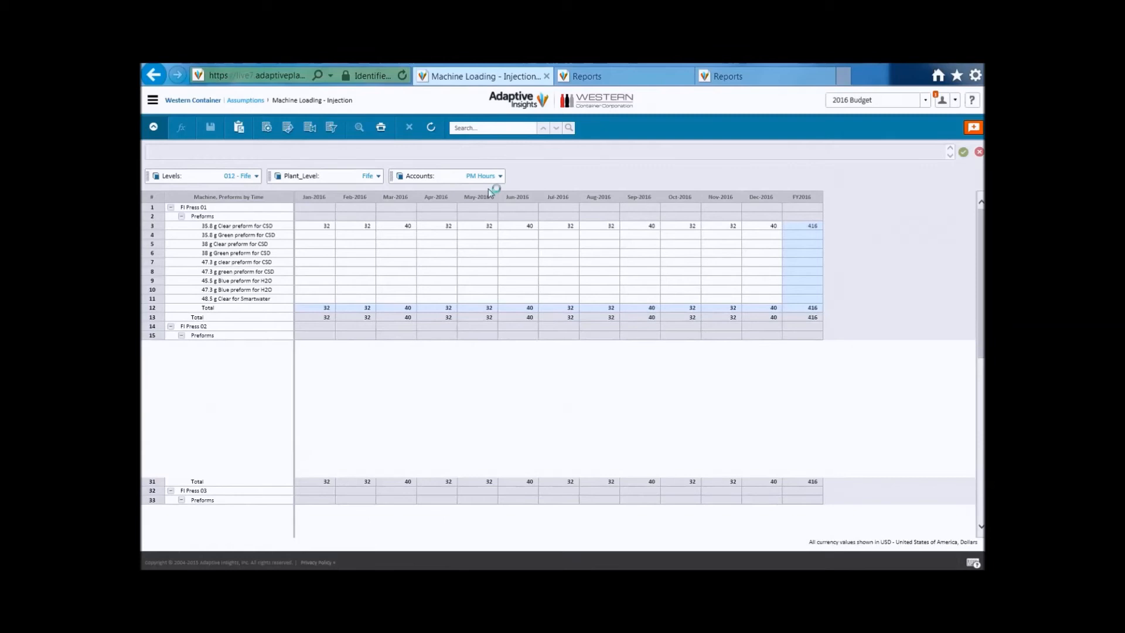
click(543, 218)
click(557, 275)
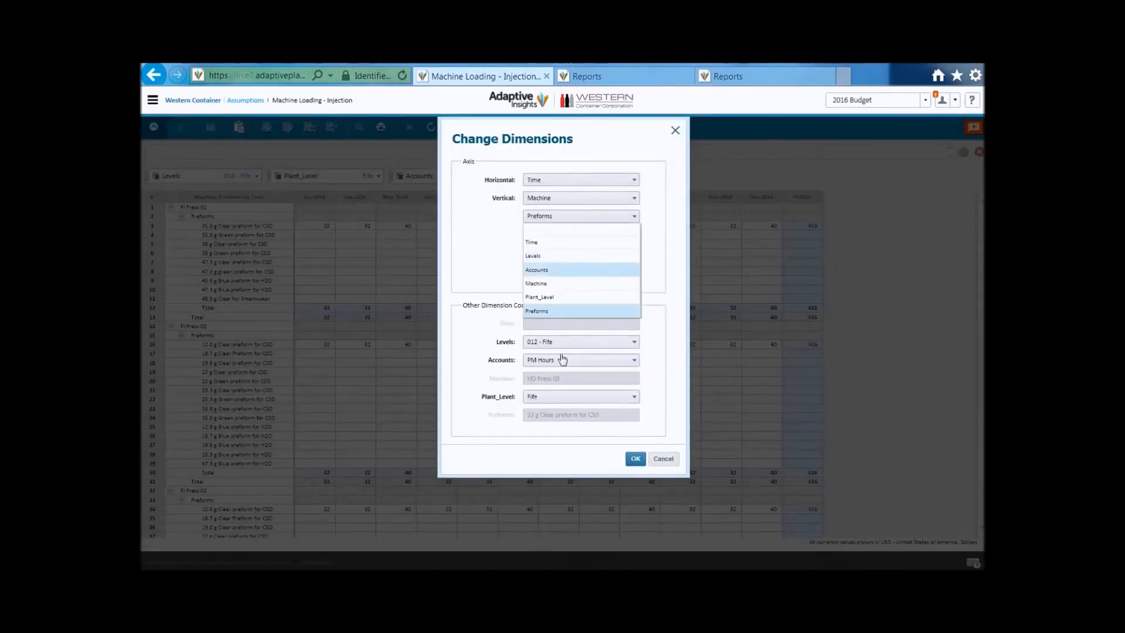
click(561, 416)
click(560, 416)
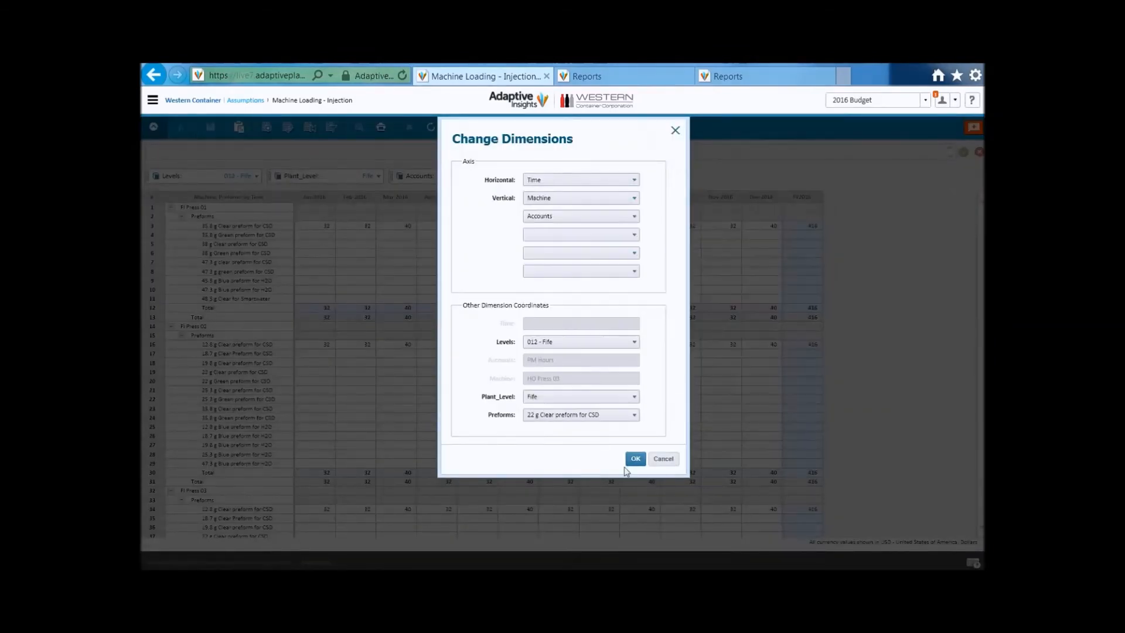
click(635, 460)
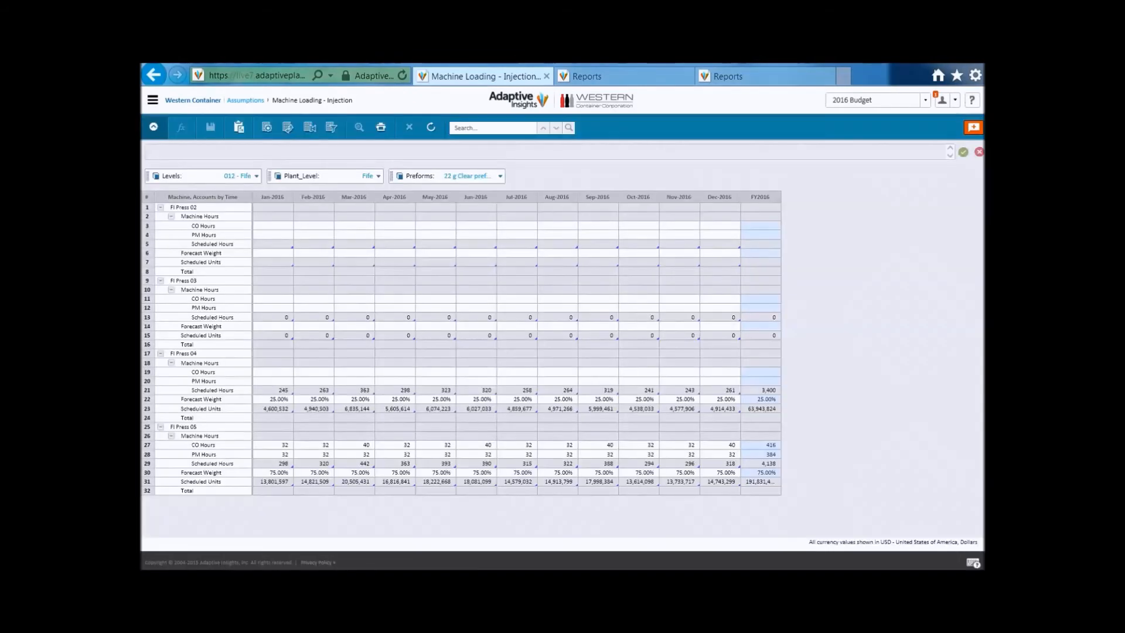
Review the preforms running on FI Press 04 in the Excel report and the press's scheduled hours in the loading sheet
key(alt+Tab)
scroll(394, 447, up, 15)
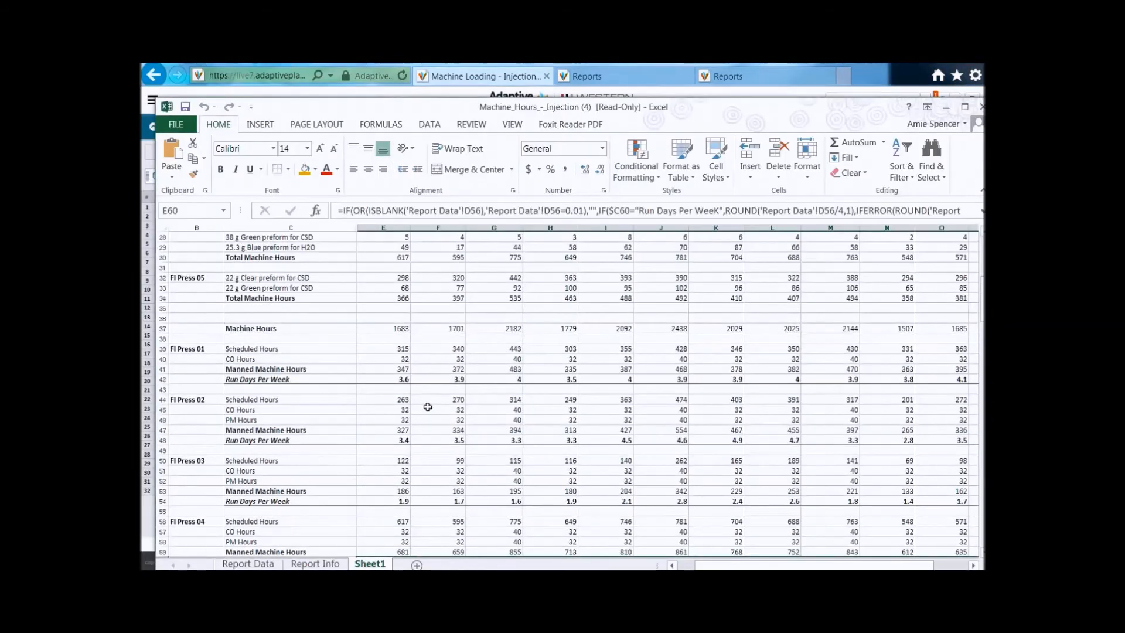
drag(271, 319, 364, 425)
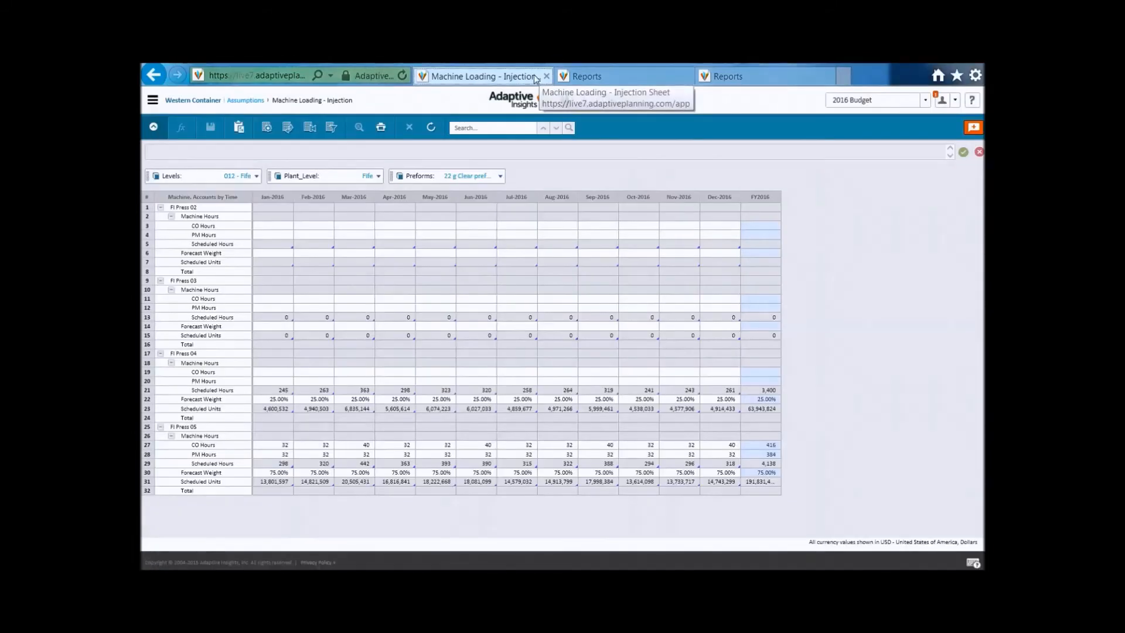
click(539, 80)
click(351, 390)
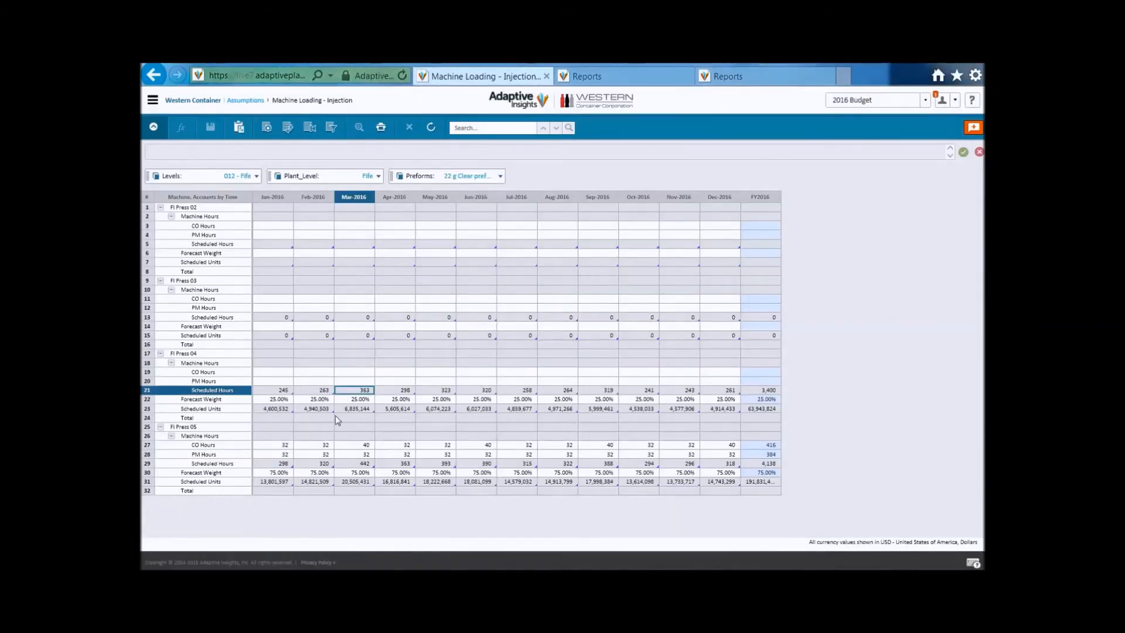
Clear FI Press 04's forecast weight for the 22 g Clear preform from Jan-2016 through Dec-2016
click(267, 400)
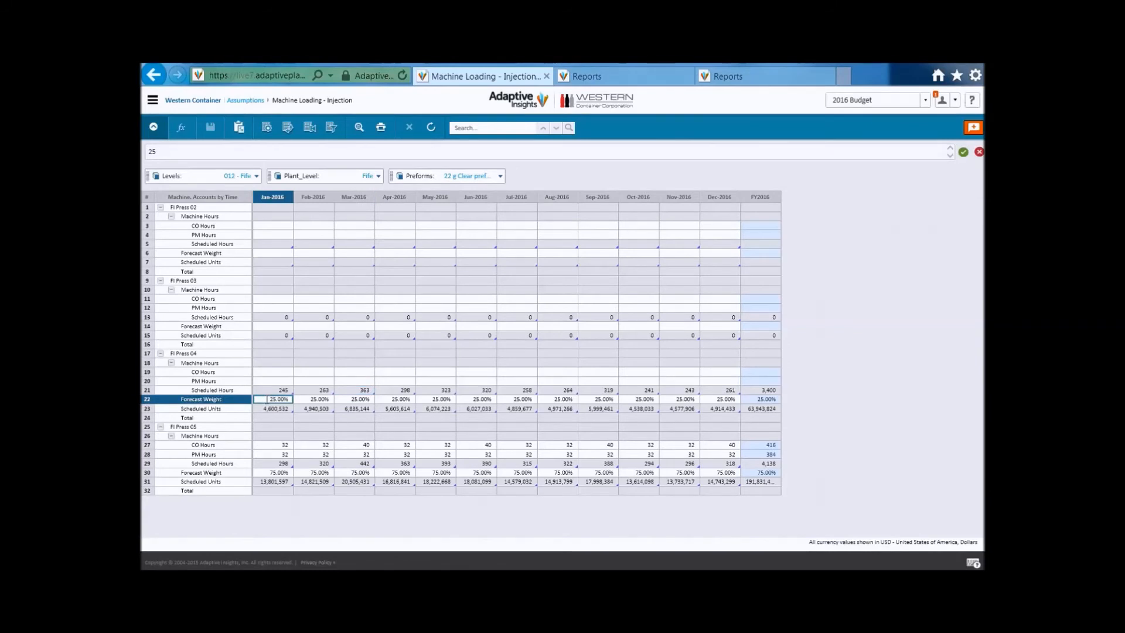
text(0)
key(Return)
key(Up)
shift+click(717, 400)
key(Delete)
Set FI Press 05's forecast weight for the 22 g Clear preform to 100% for Jan-2016, copy it to the year's end and save
click(283, 473)
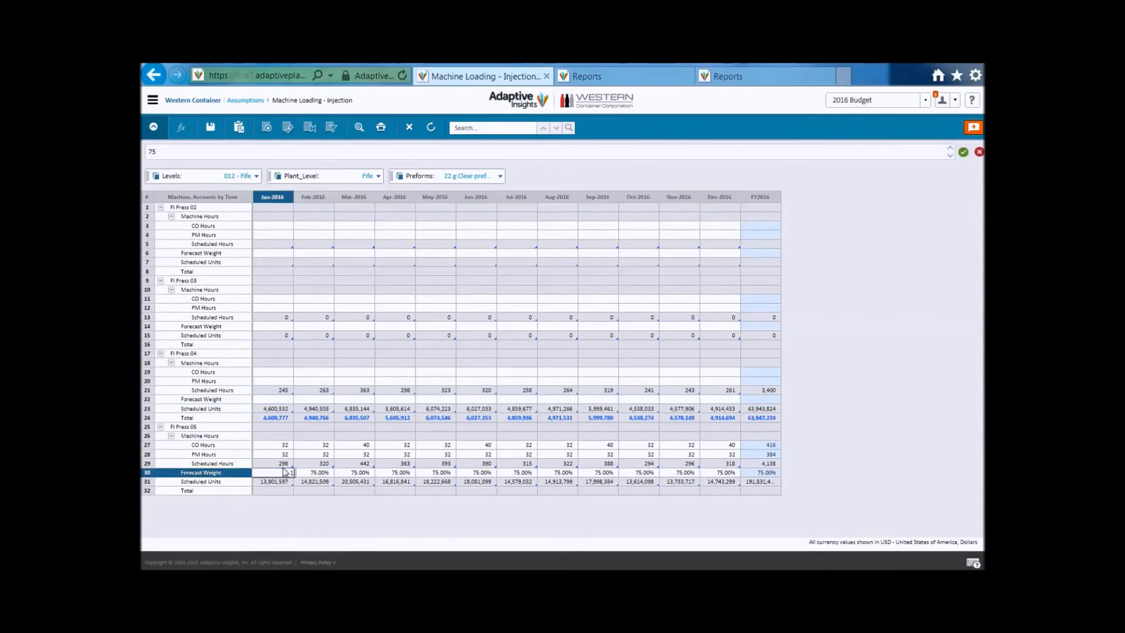
click(367, 447)
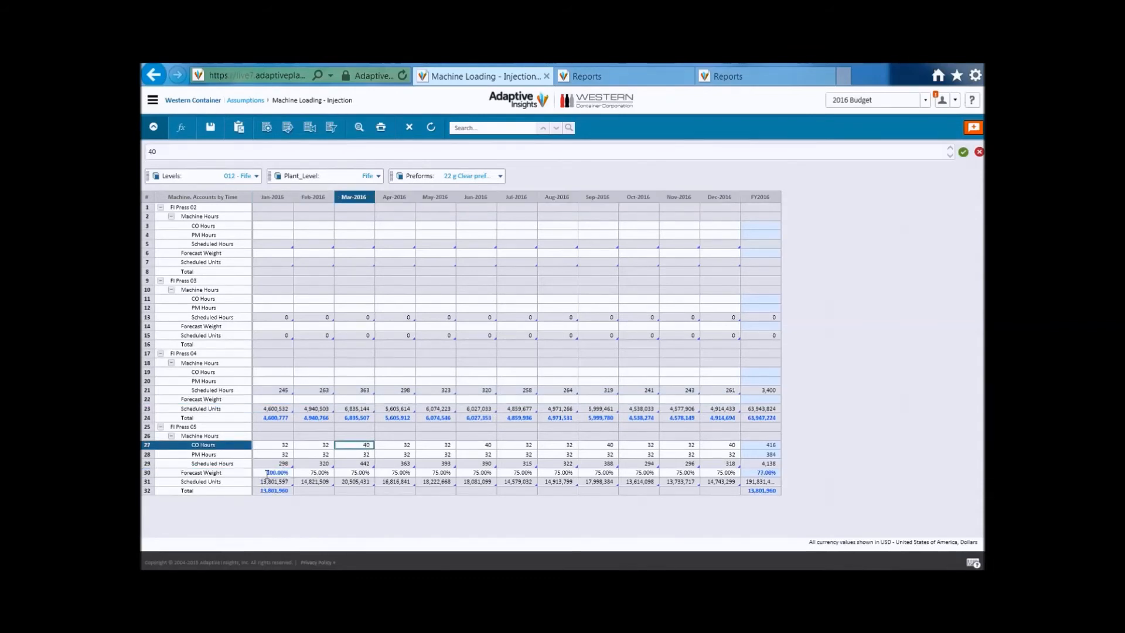
right_click(268, 473)
mouse_move(329, 368)
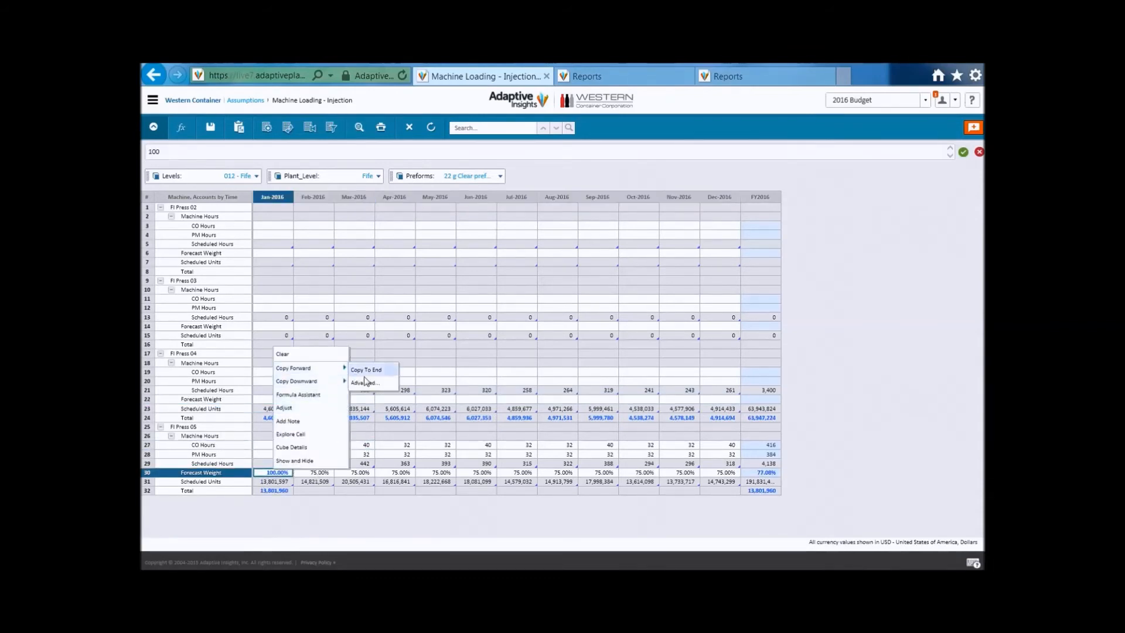
click(366, 380)
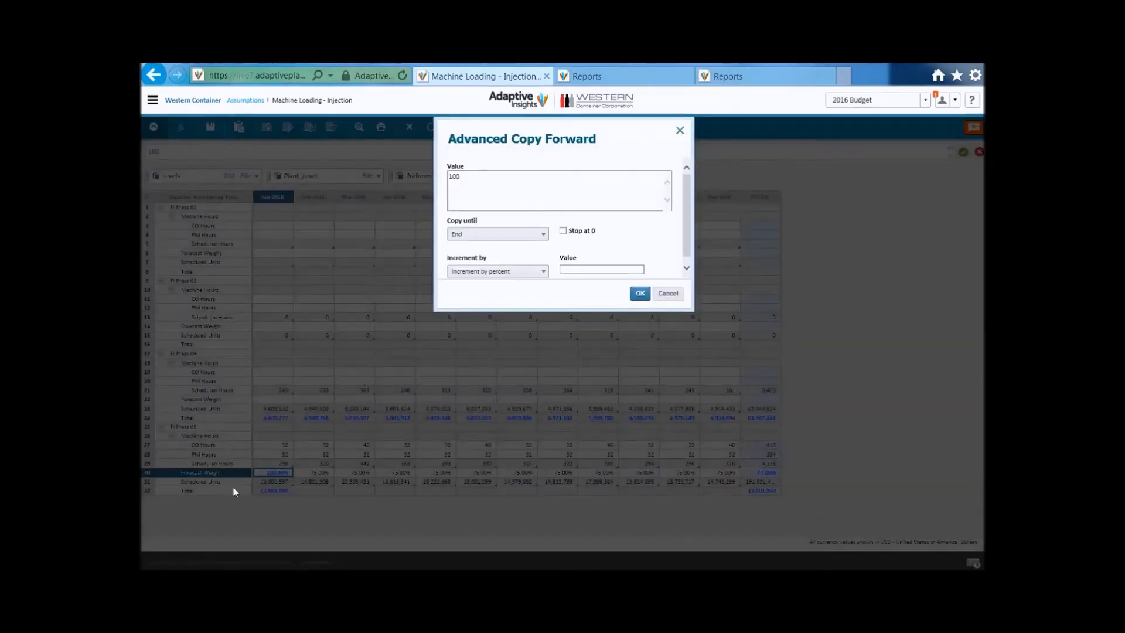
key(Escape)
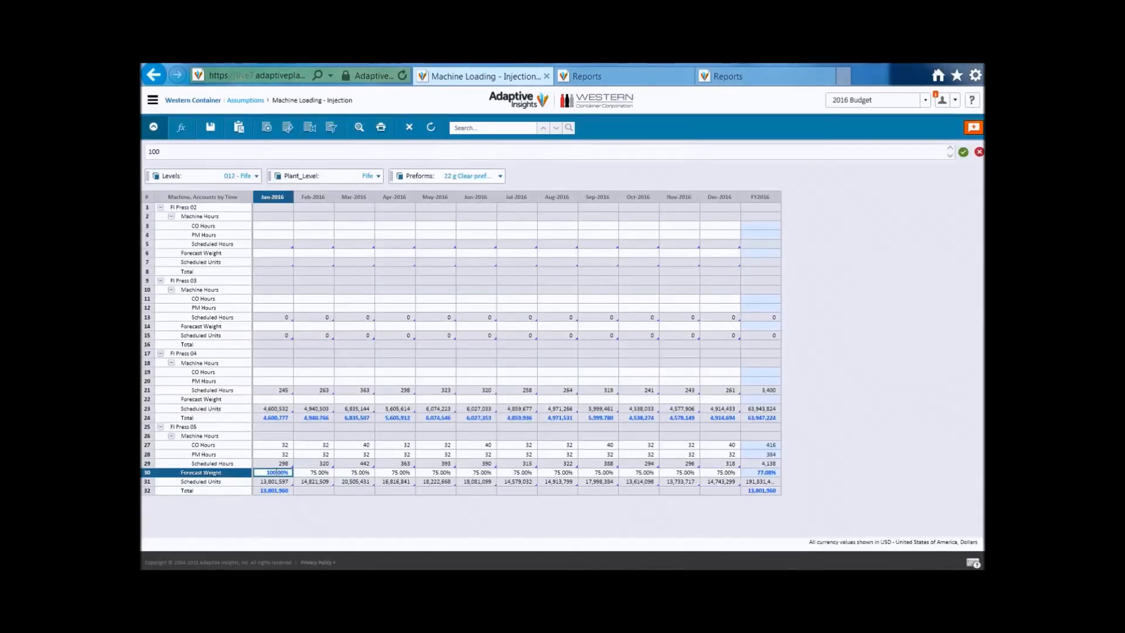
right_click(276, 473)
mouse_move(343, 368)
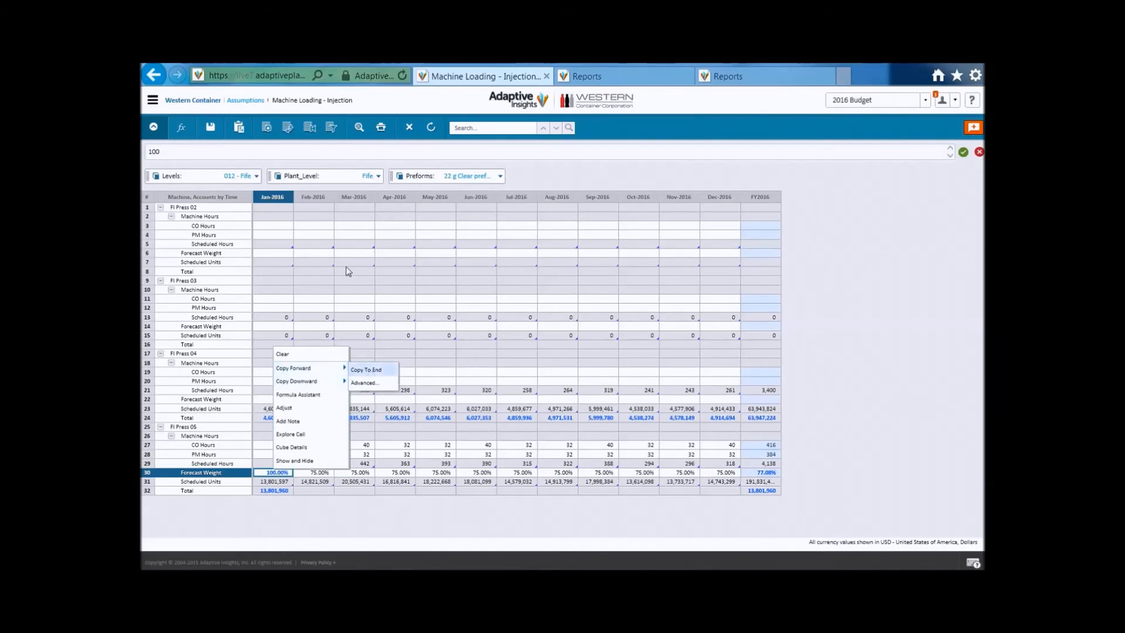
click(381, 368)
click(210, 129)
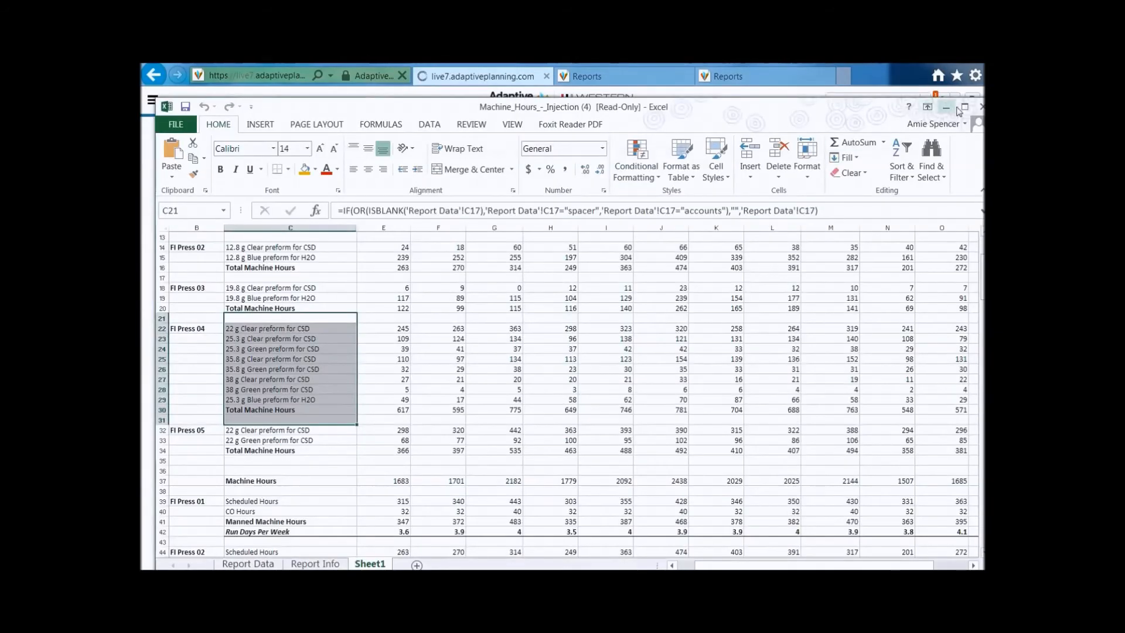
Close the old machine hours workbook without saving and rerun the Injection Machine Hours report for 012 - Fife, opening it in Excel for editing
click(981, 107)
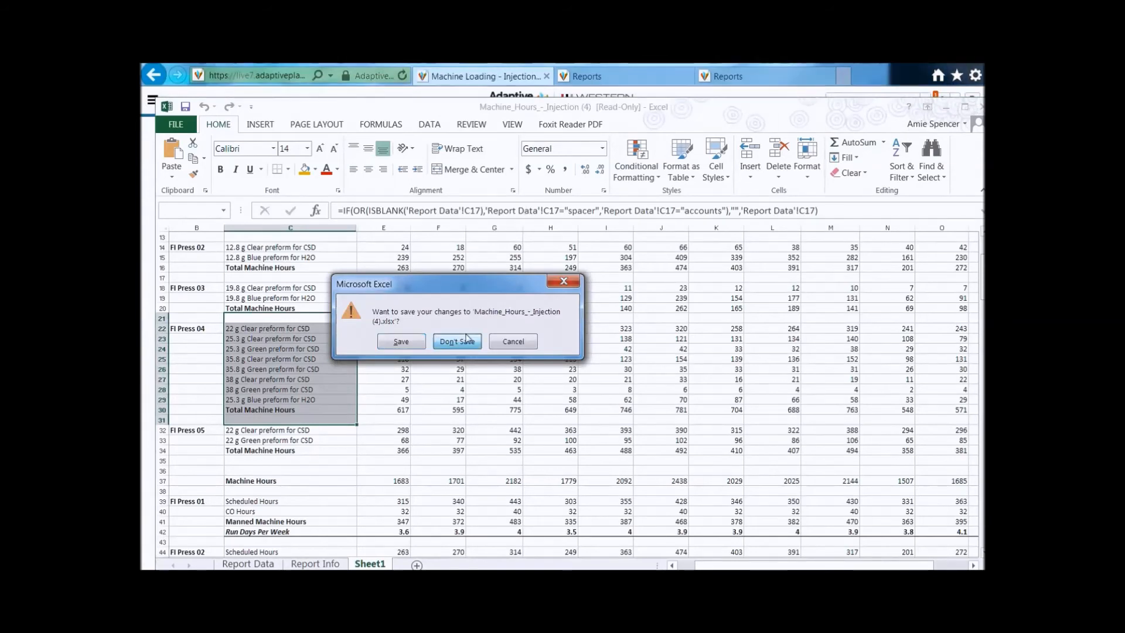
click(460, 373)
click(740, 76)
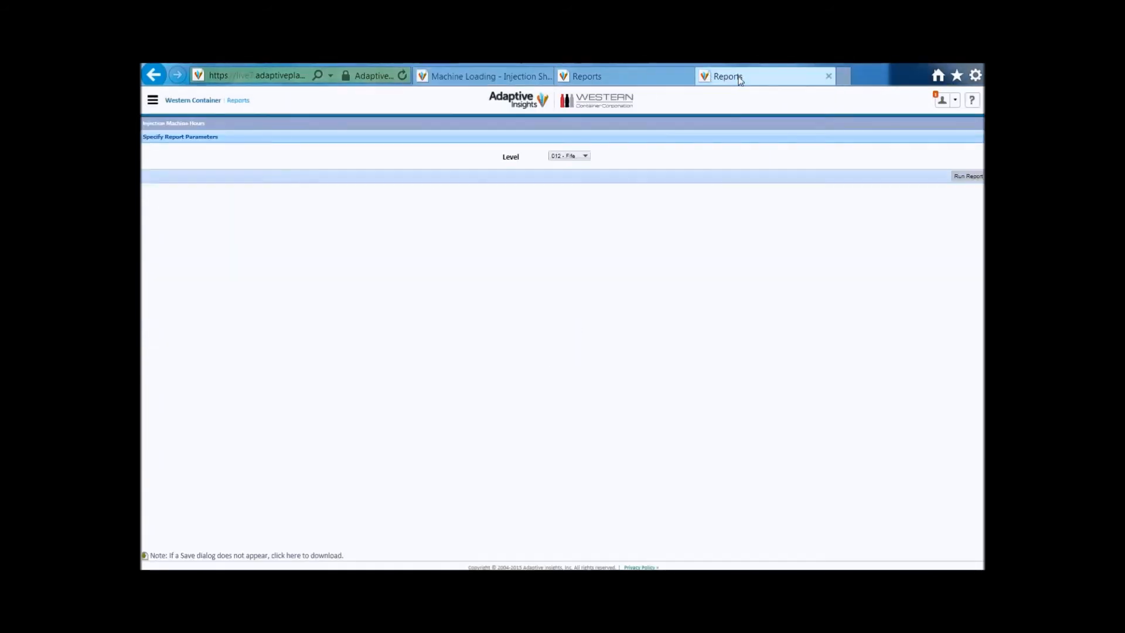
click(966, 183)
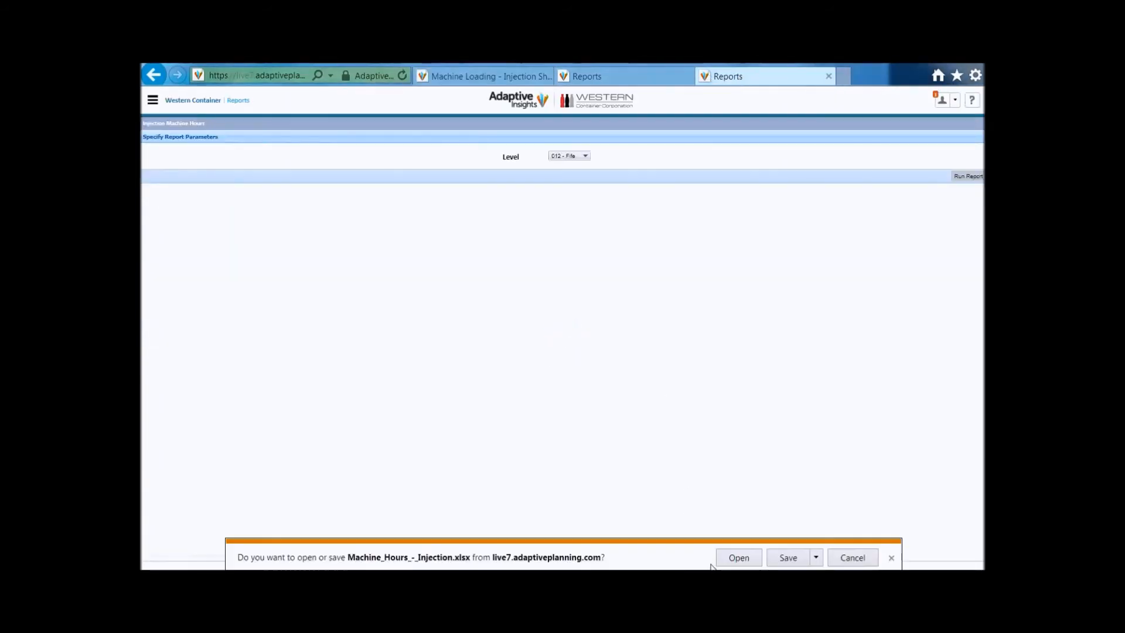
click(739, 558)
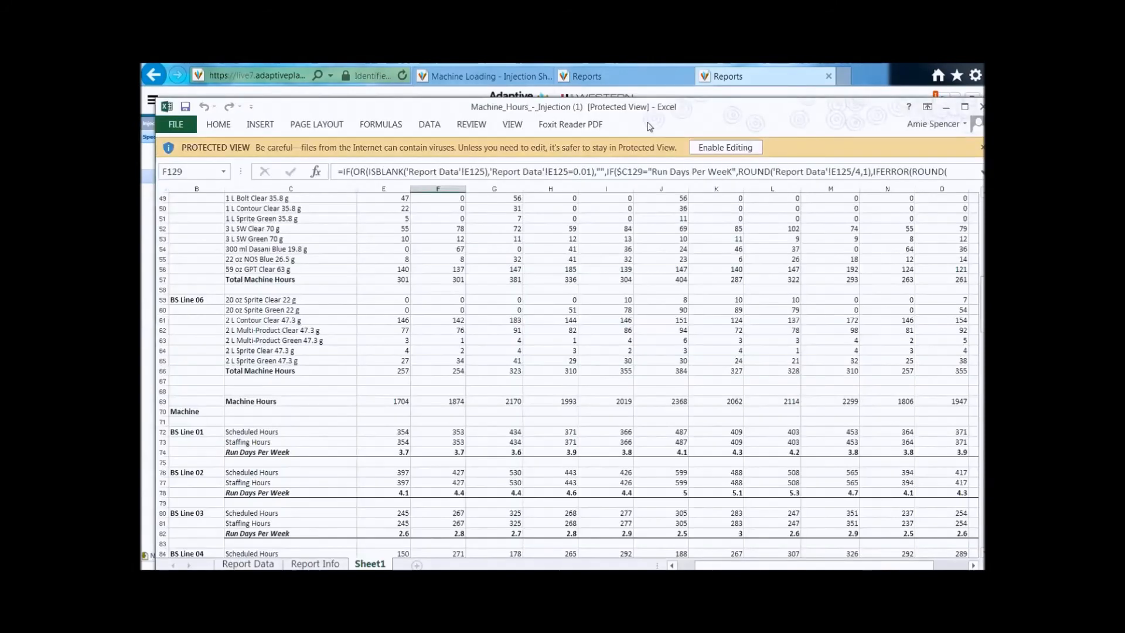
click(720, 149)
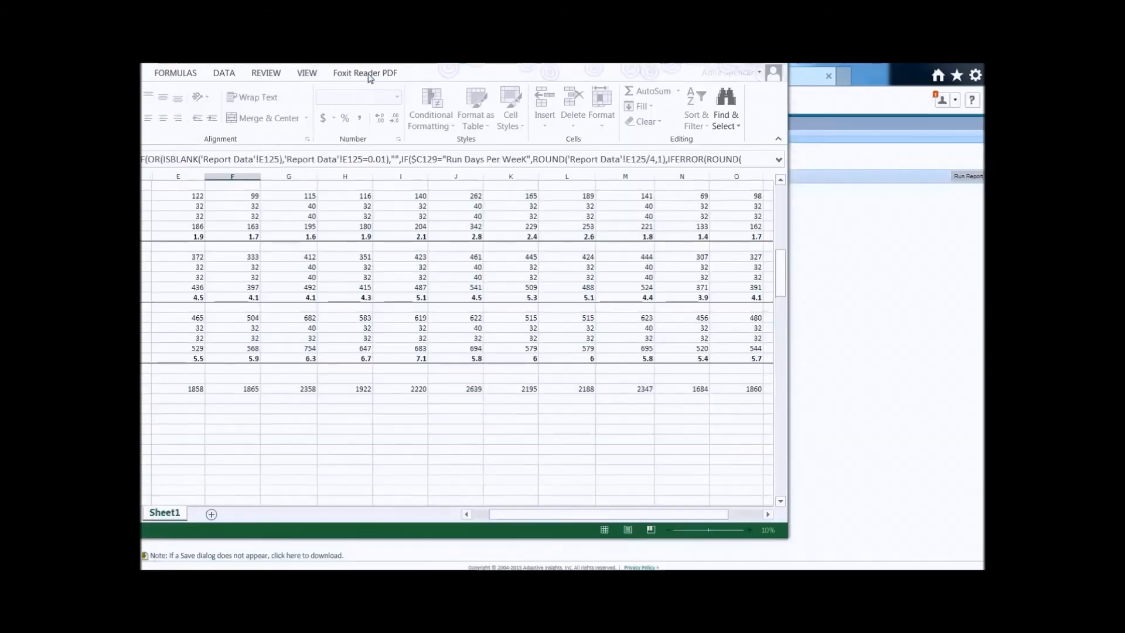
Review FI Press 05's Run Days Per Week by month and compare them with the other presses
drag(373, 64, 564, 98)
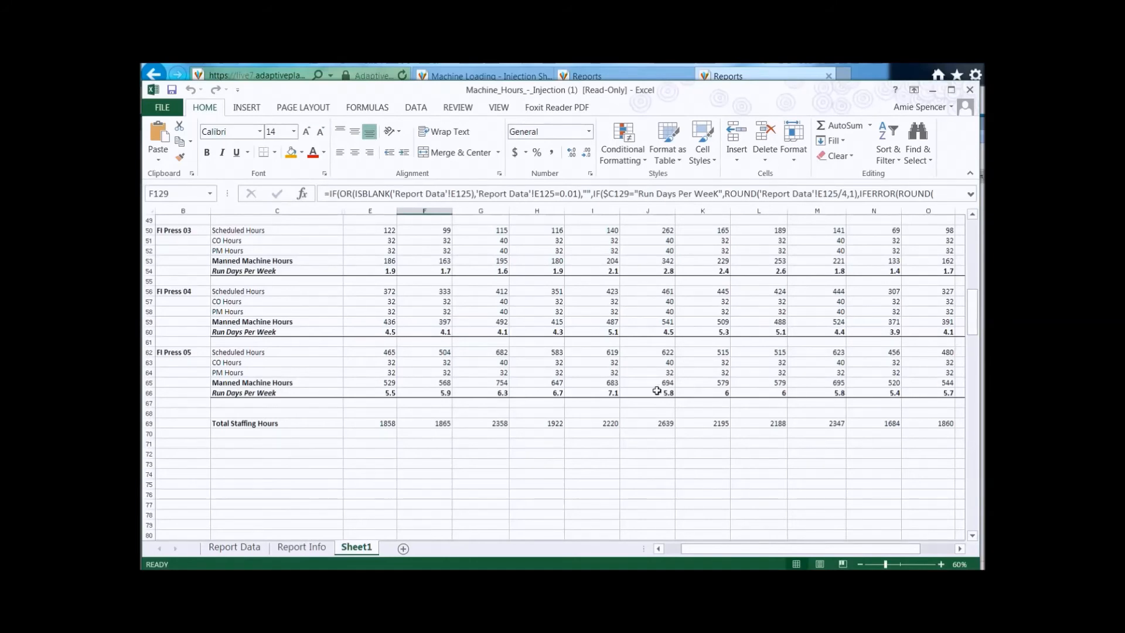
click(598, 393)
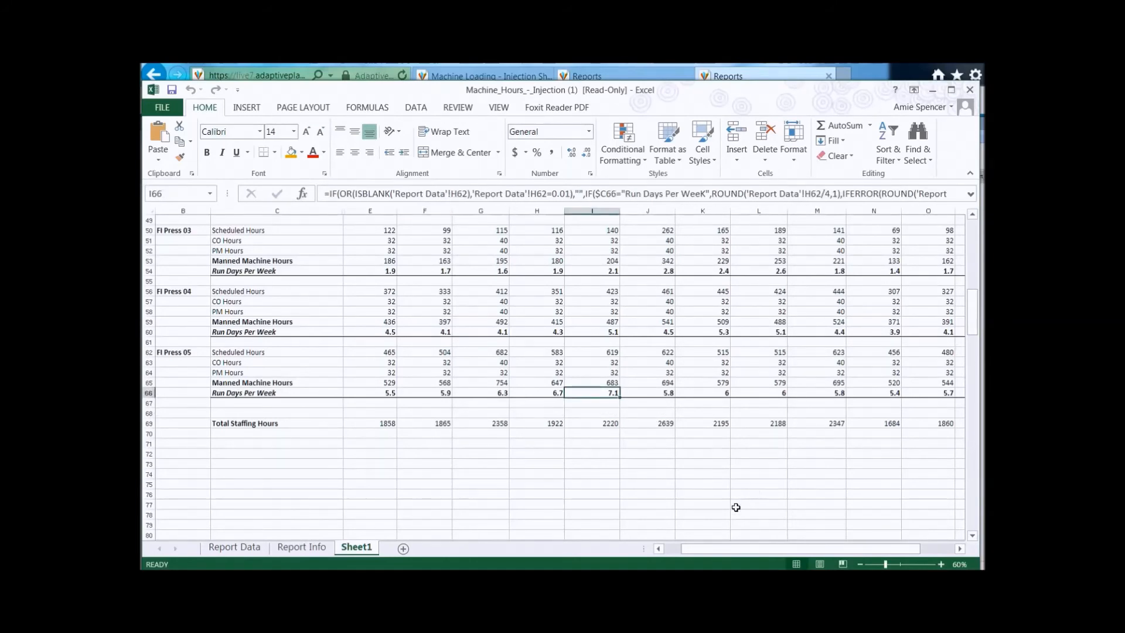
scroll(736, 508, up, 4)
scroll(736, 508, right, 1)
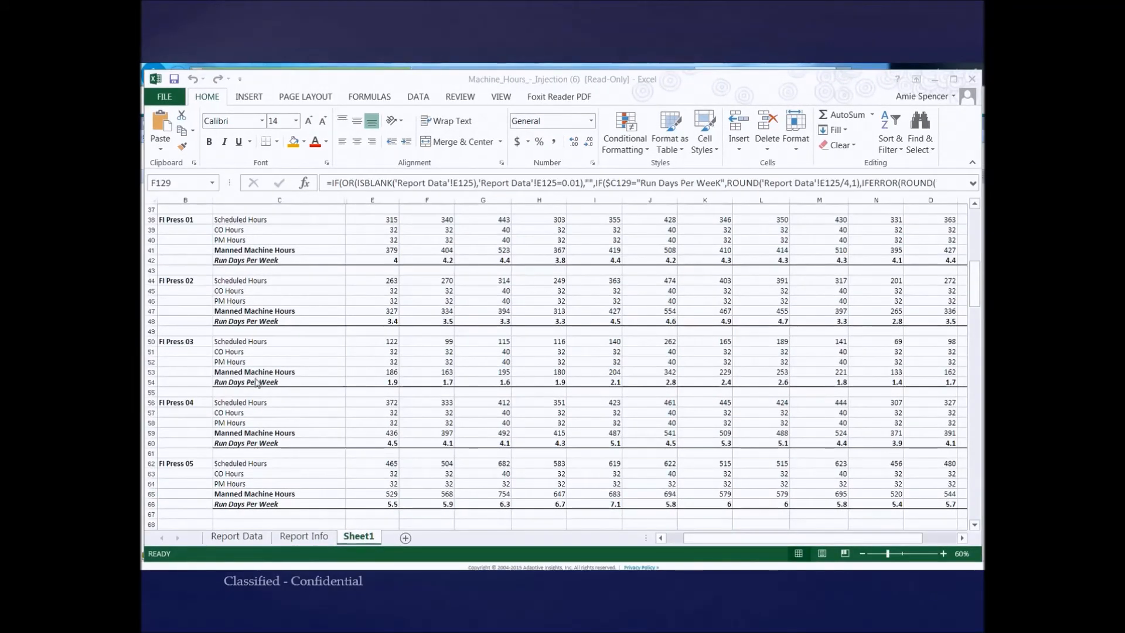
In the browser's Machine Loading - Injection sheet, set FI Press 03's forecast weight for the 22 g Clear preform to 20% for May-2016 through Aug-2016
click(934, 79)
click(455, 79)
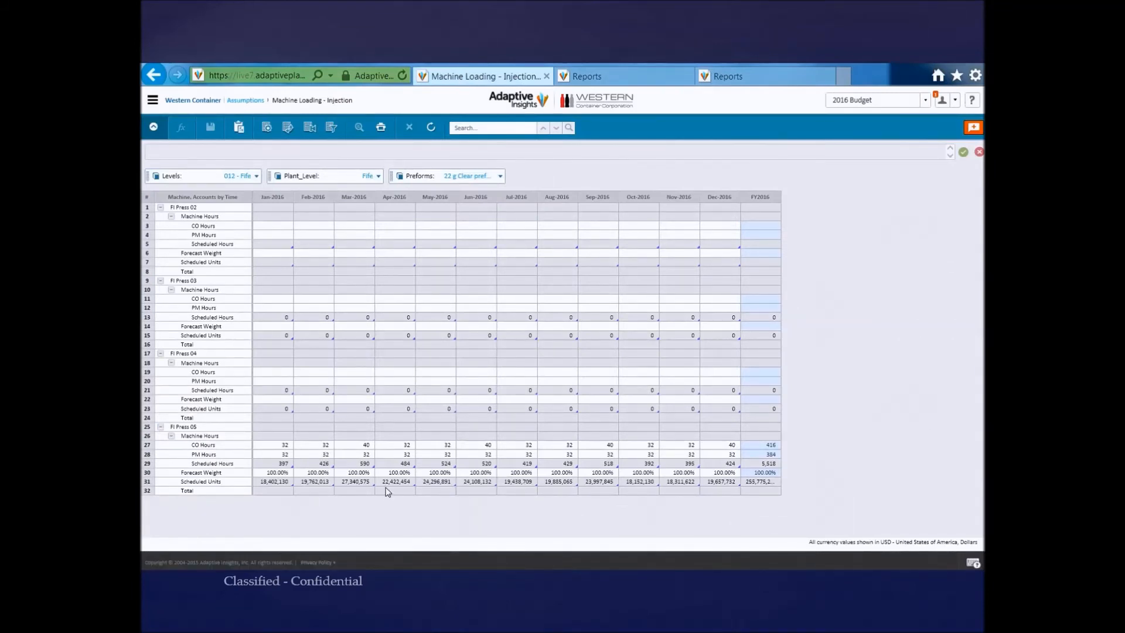
click(451, 326)
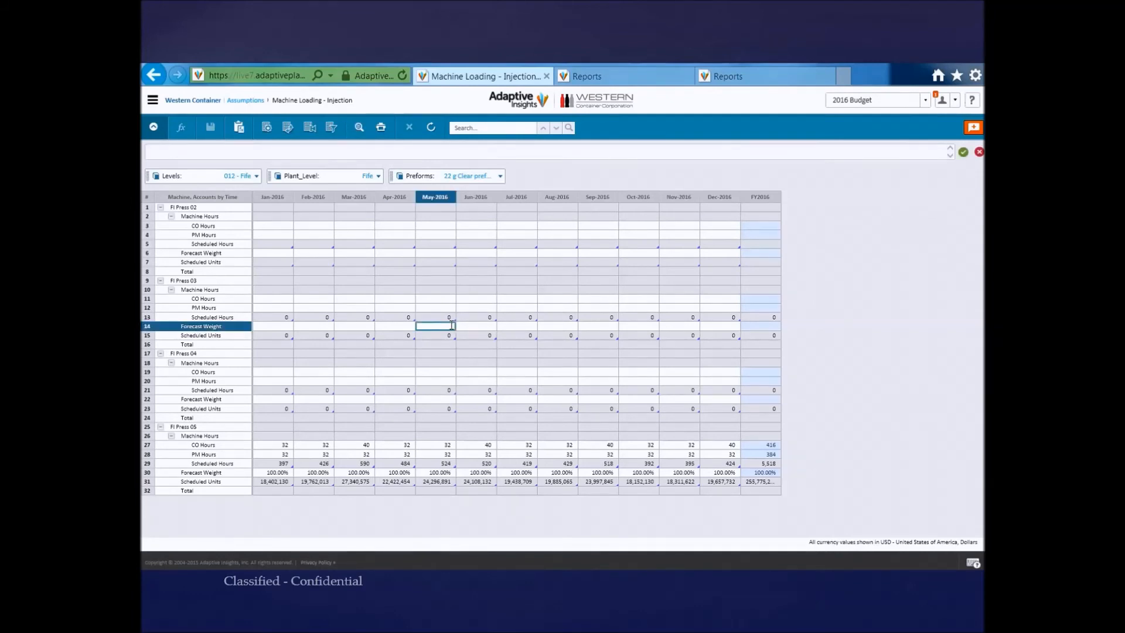
text(20)
key(Tab)
text(20)
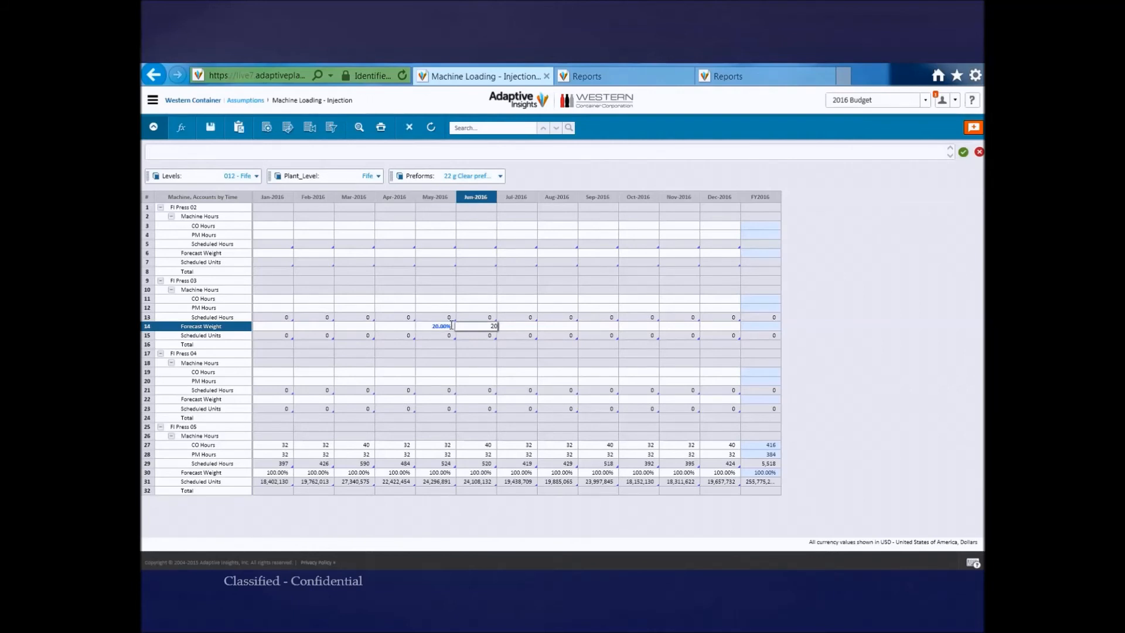
key(Tab)
text(20)
key(Tab)
text(20)
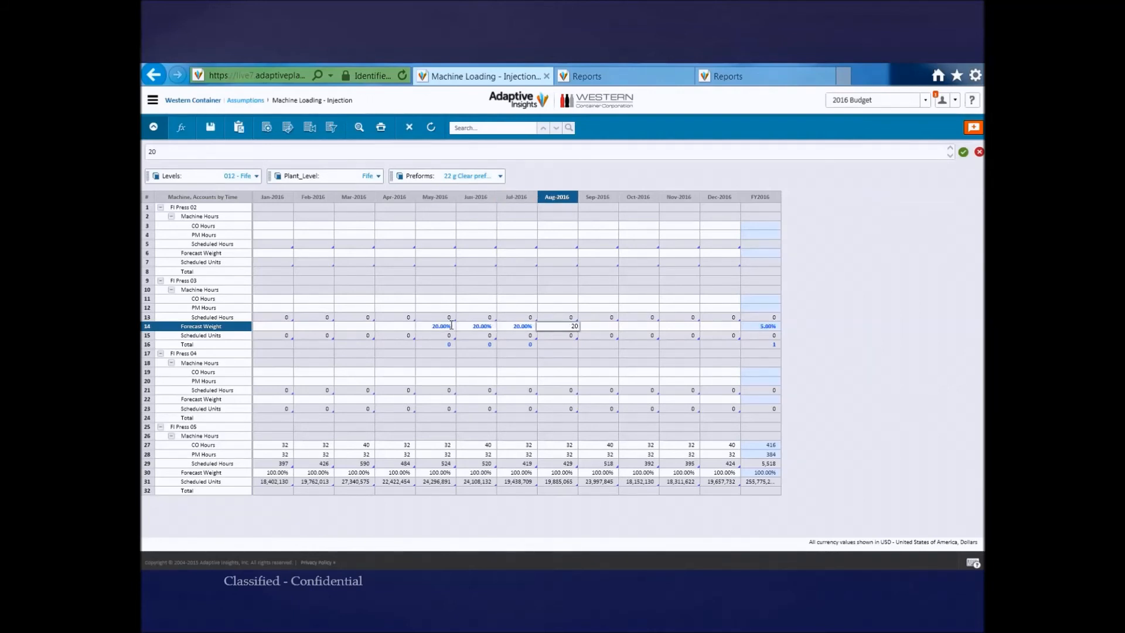
key(Tab)
Set FI Press 05's forecast weight for the 22 g Clear preform to 80% for May-2016 through Aug-2016 and save the sheet
click(426, 474)
text(80)
key(Tab)
text(80)
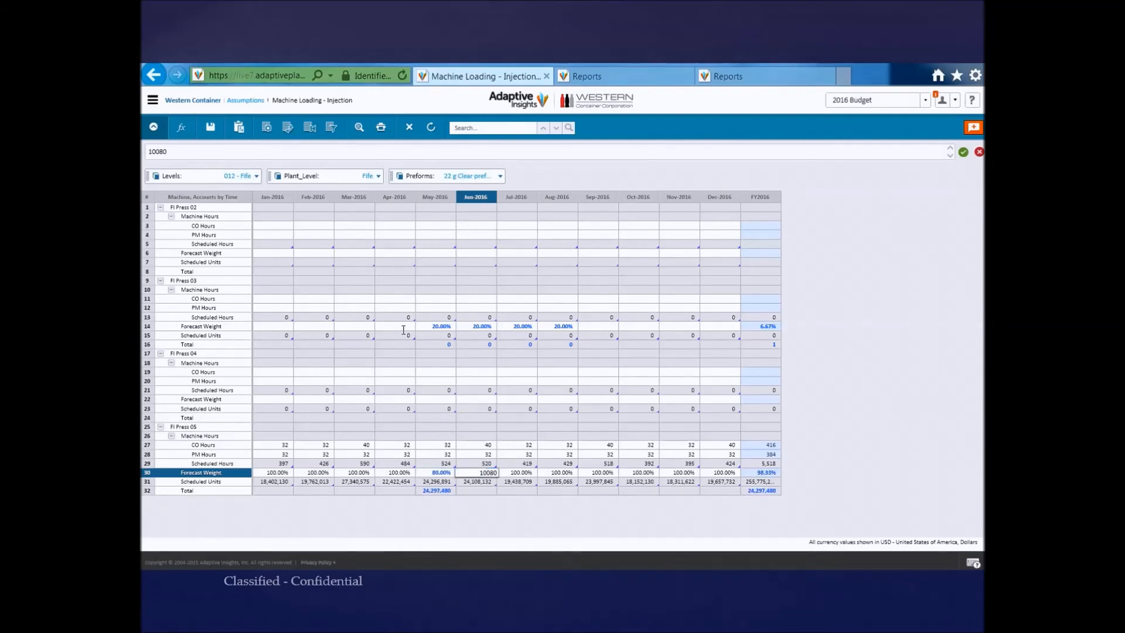
key(Tab)
text(80)
key(Tab)
text(80)
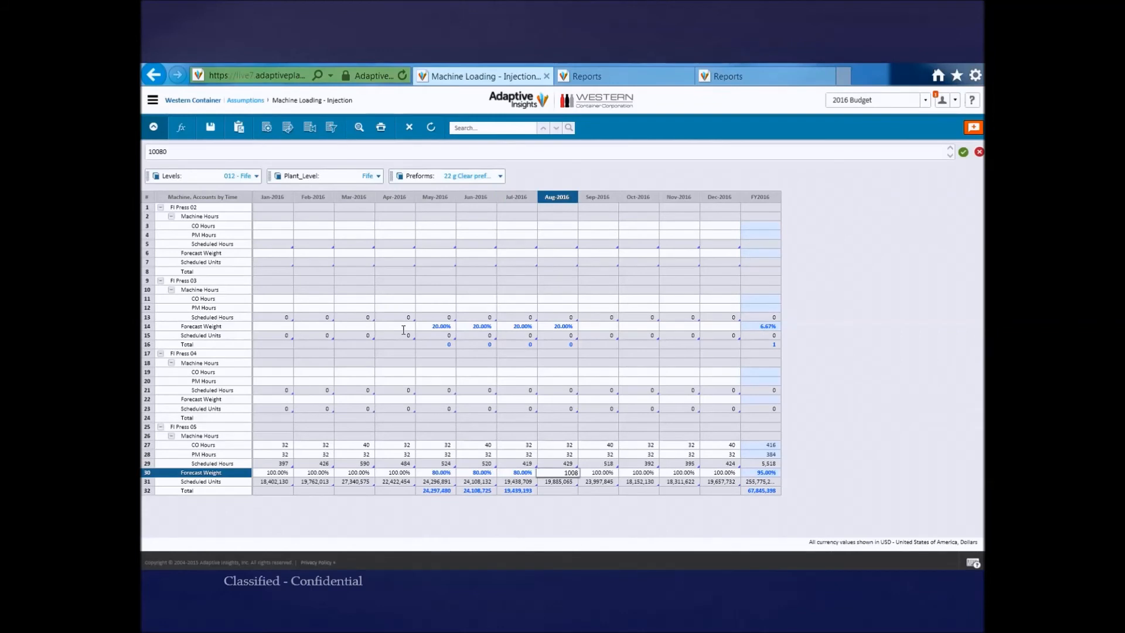
key(Tab)
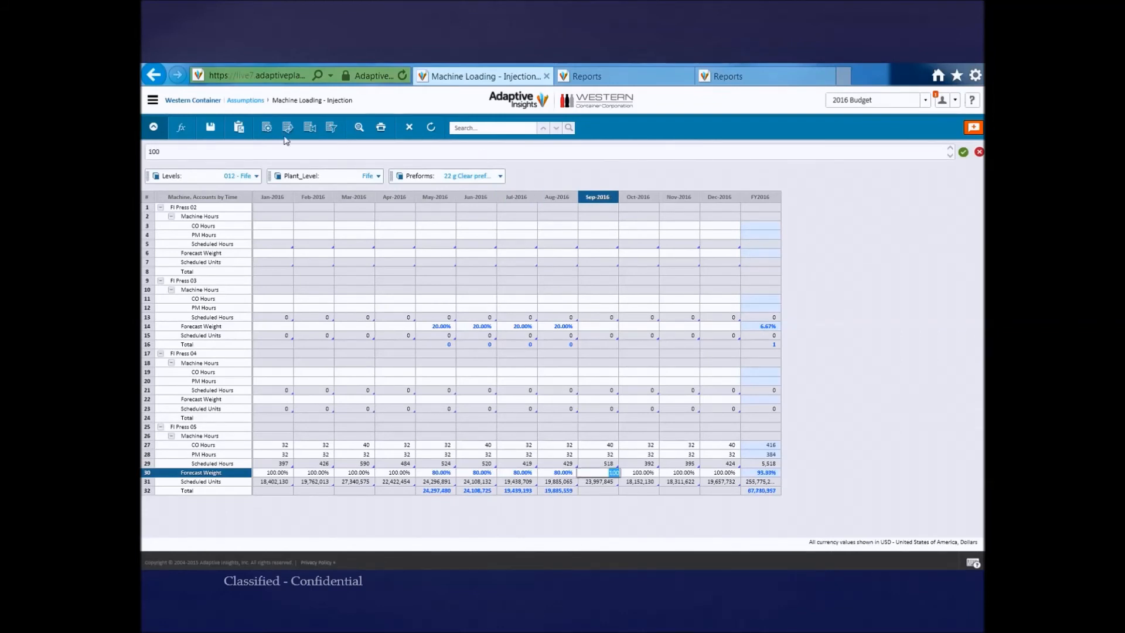
Run the Injection Machine Hours report again for 012 - Fife and open the result in Excel with editing enabled
click(744, 76)
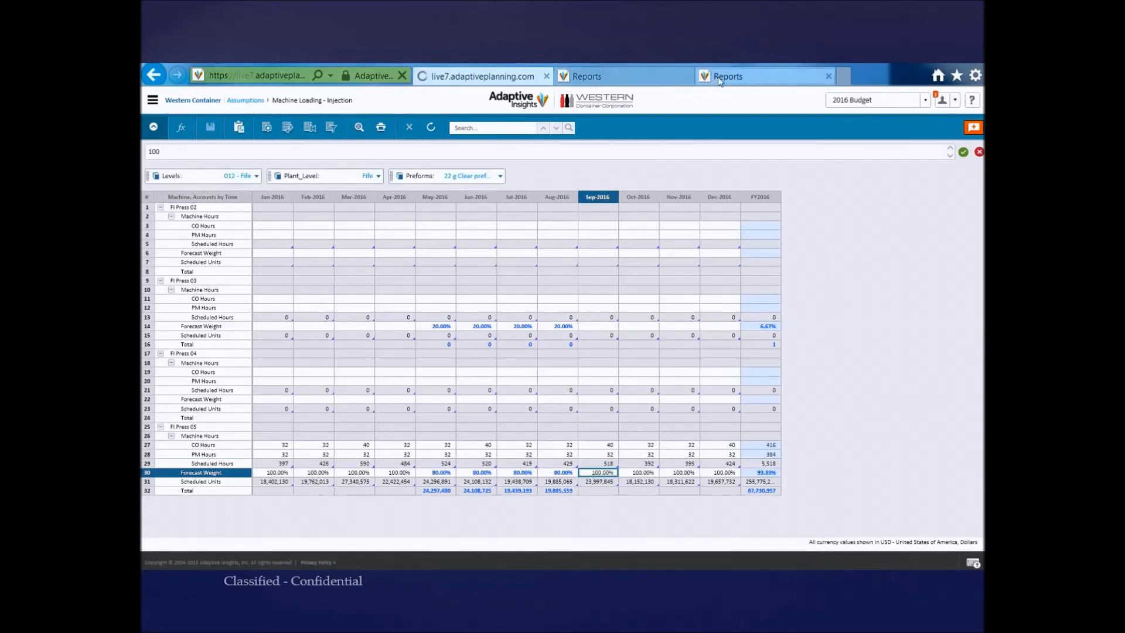
click(968, 177)
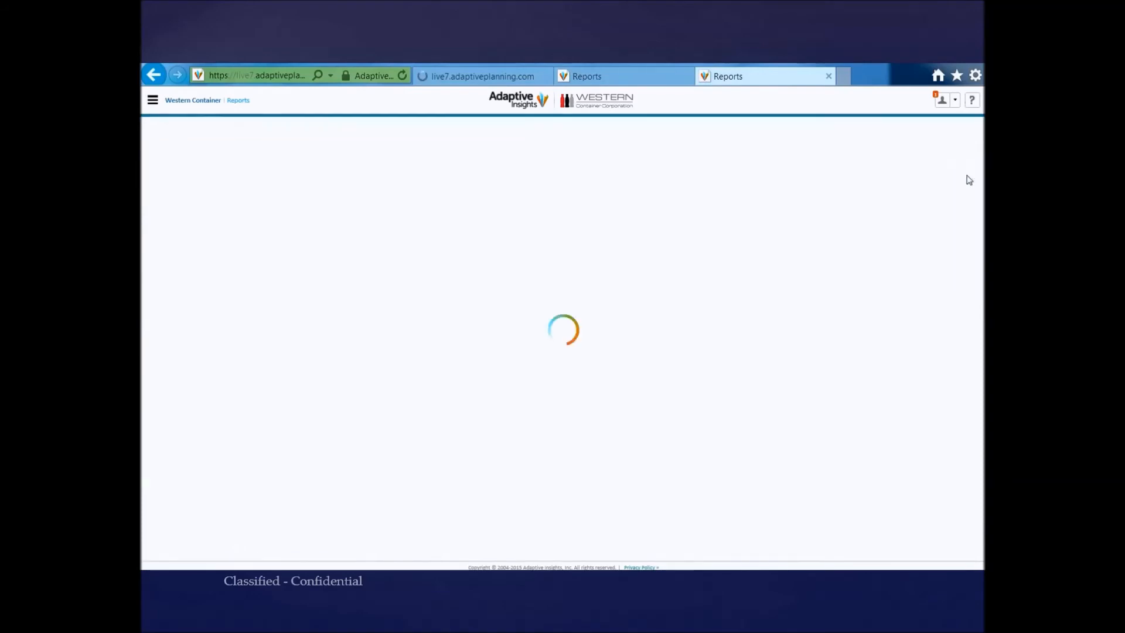
click(739, 557)
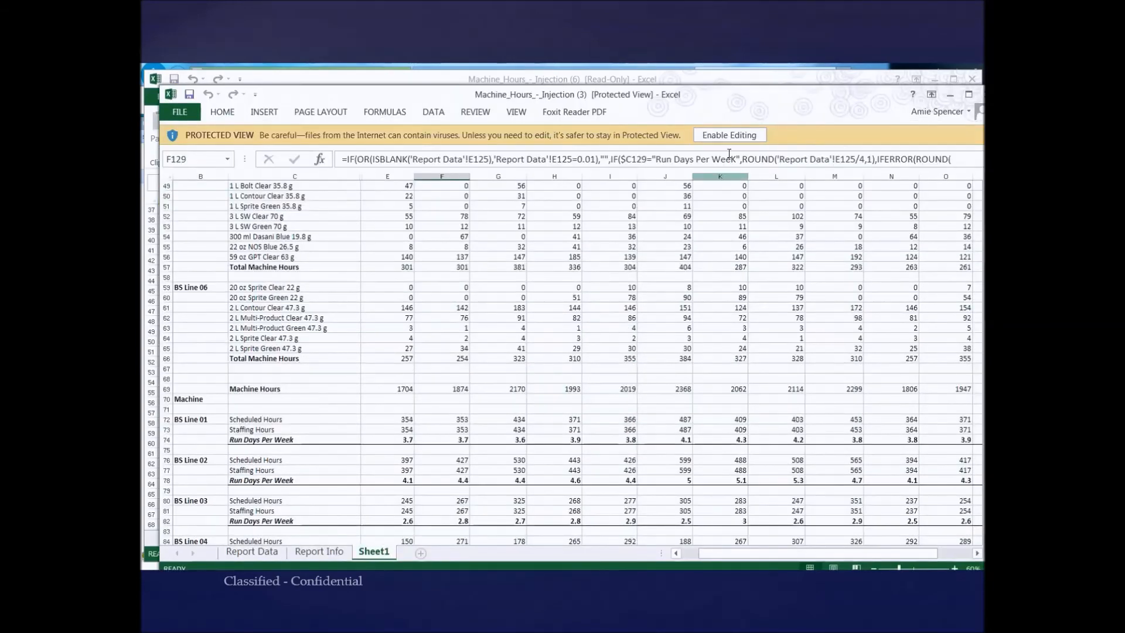
click(730, 135)
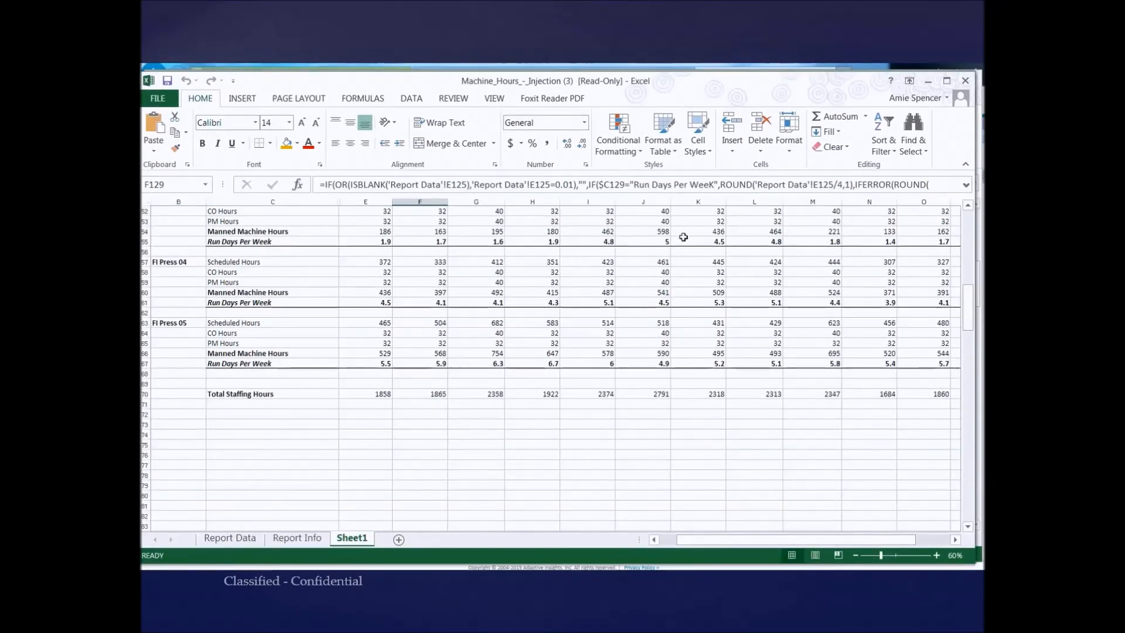
Check the Run Days Per Week of FI Press 03 in June and compare all presses' rebalanced hours
click(668, 241)
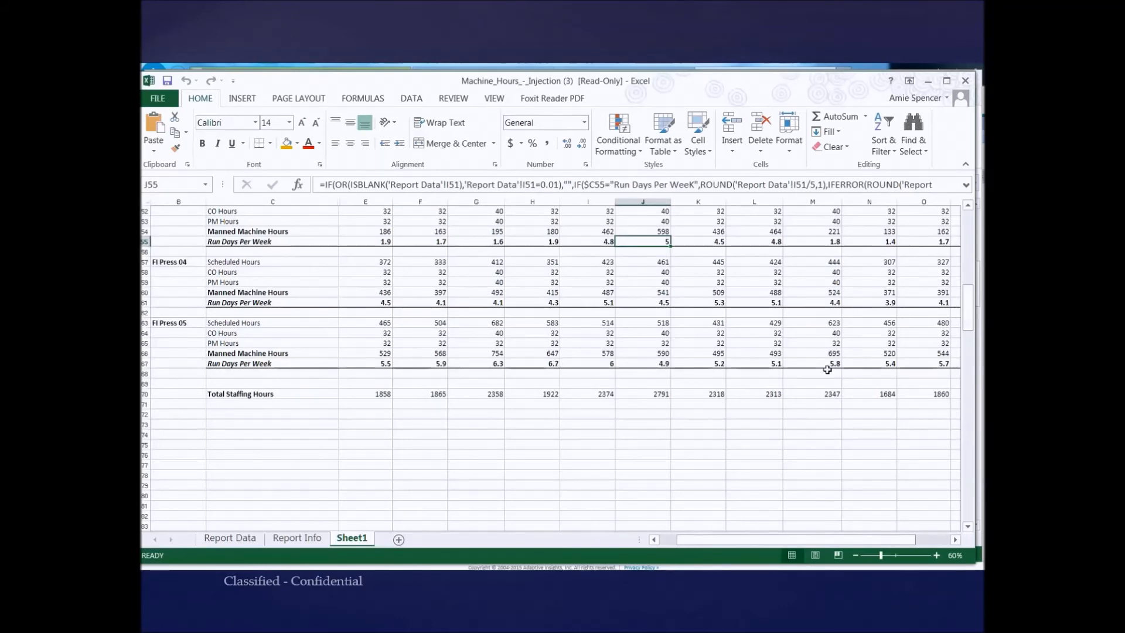
scroll(827, 369, up, 3)
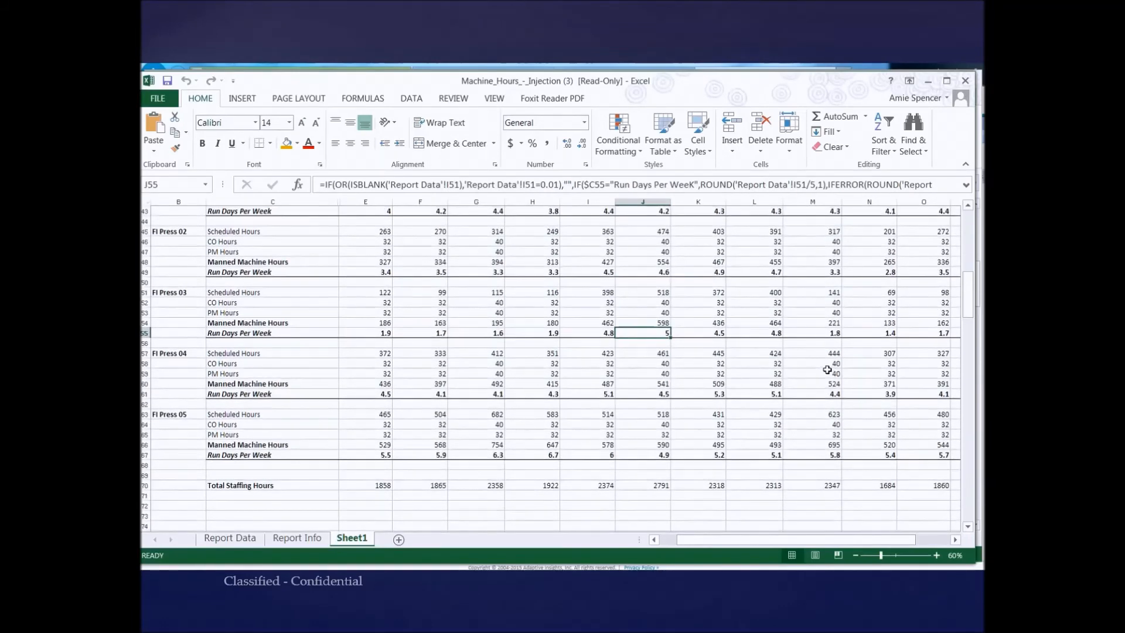
scroll(827, 369, up, 1)
scroll(827, 369, up, 1)
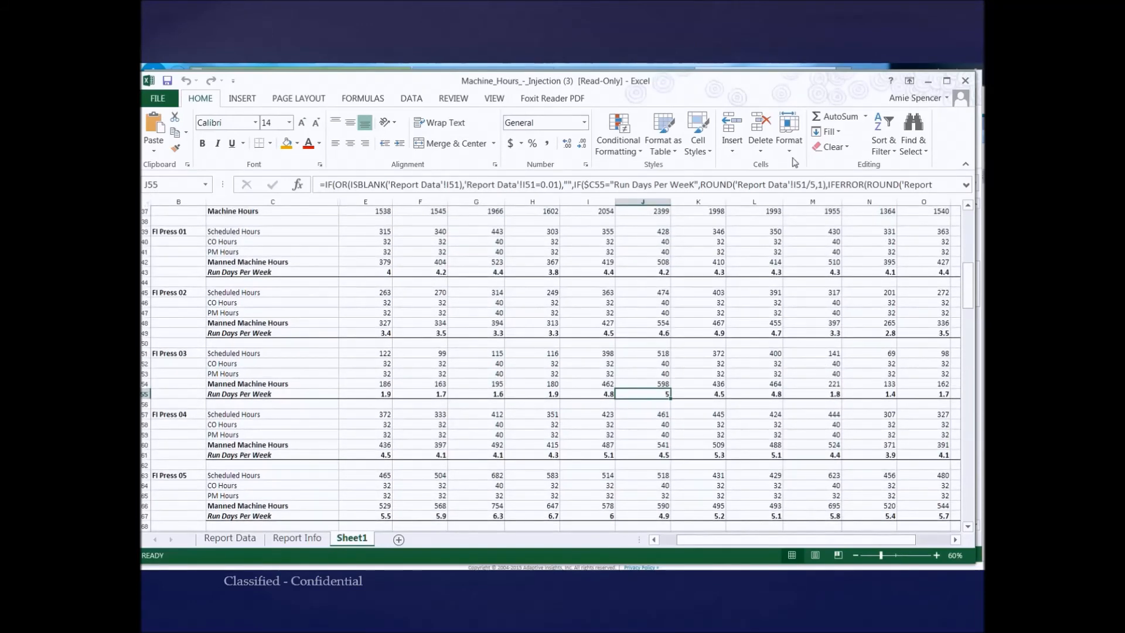
Close both open machine hours workbooks without saving their changes
click(964, 81)
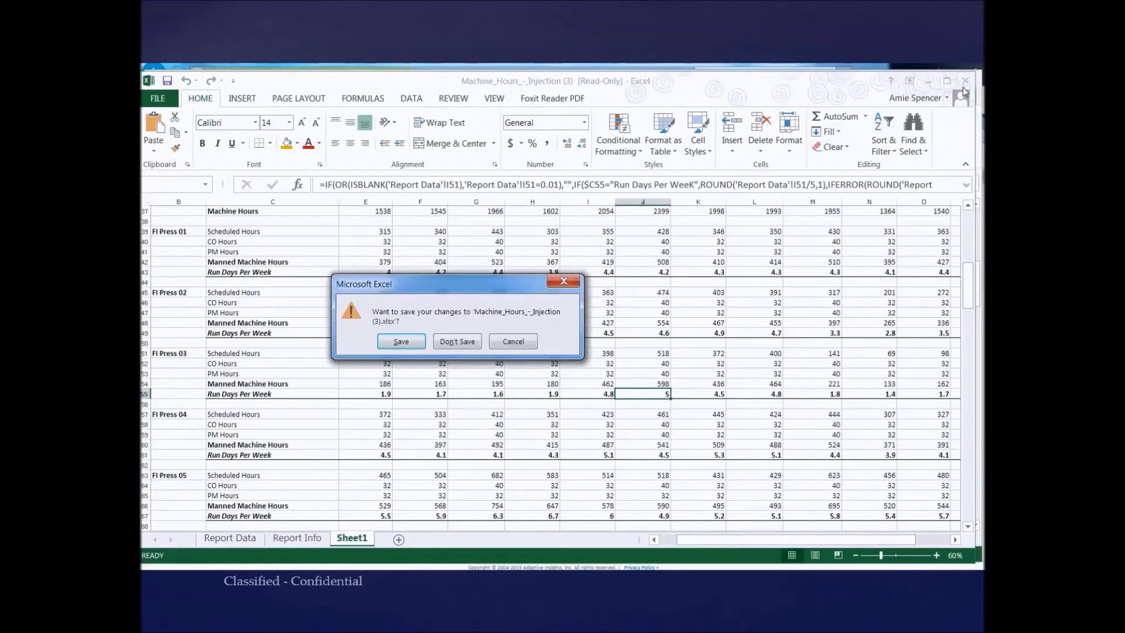
click(478, 343)
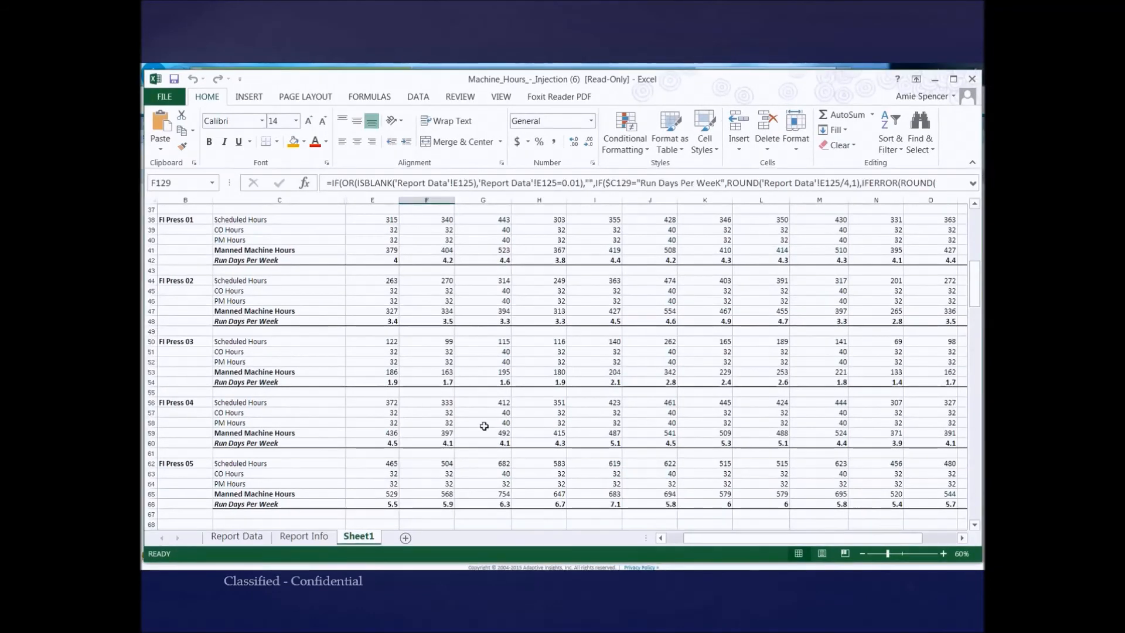
click(972, 82)
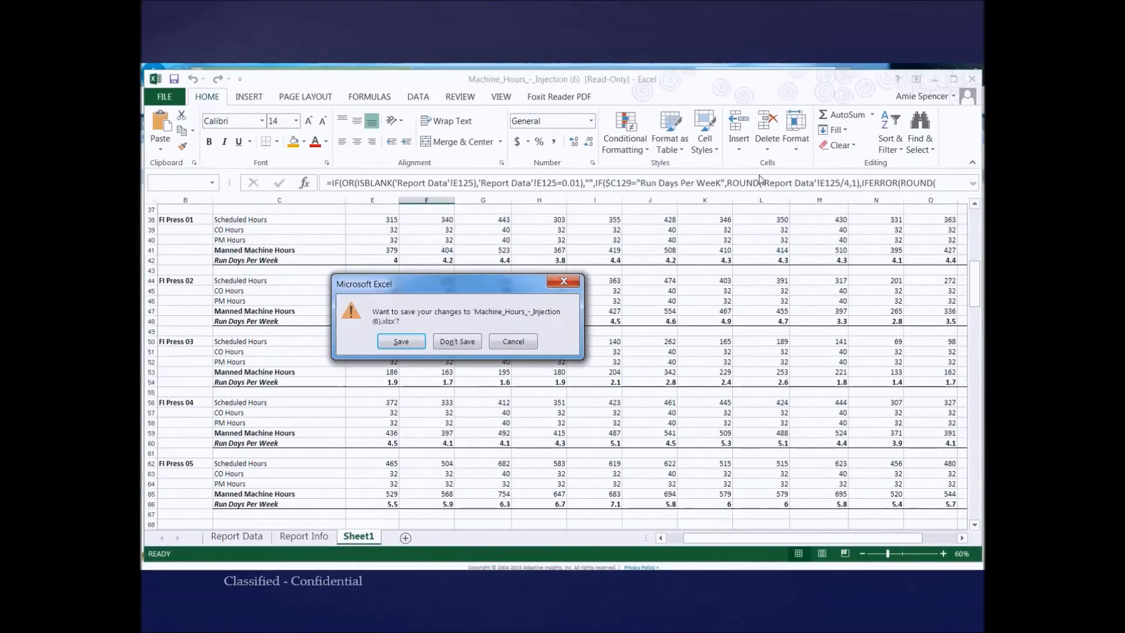
click(463, 341)
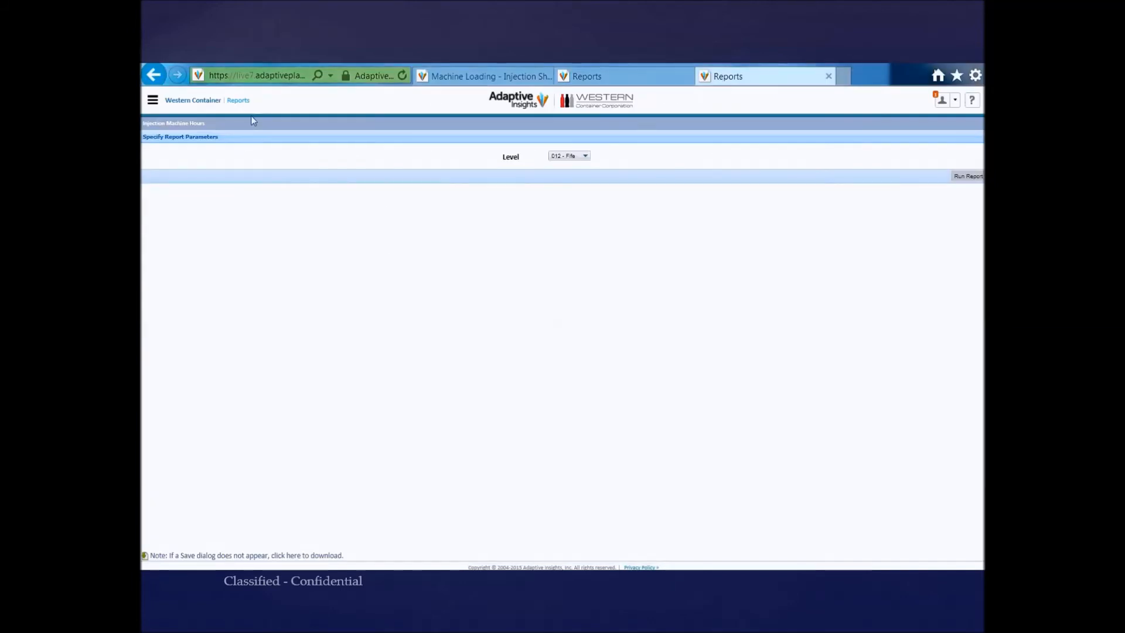
Run the Machine Loading - Injection report from the shared Production Reports for 012 - Fife and open it in Excel for editing
click(477, 77)
click(589, 82)
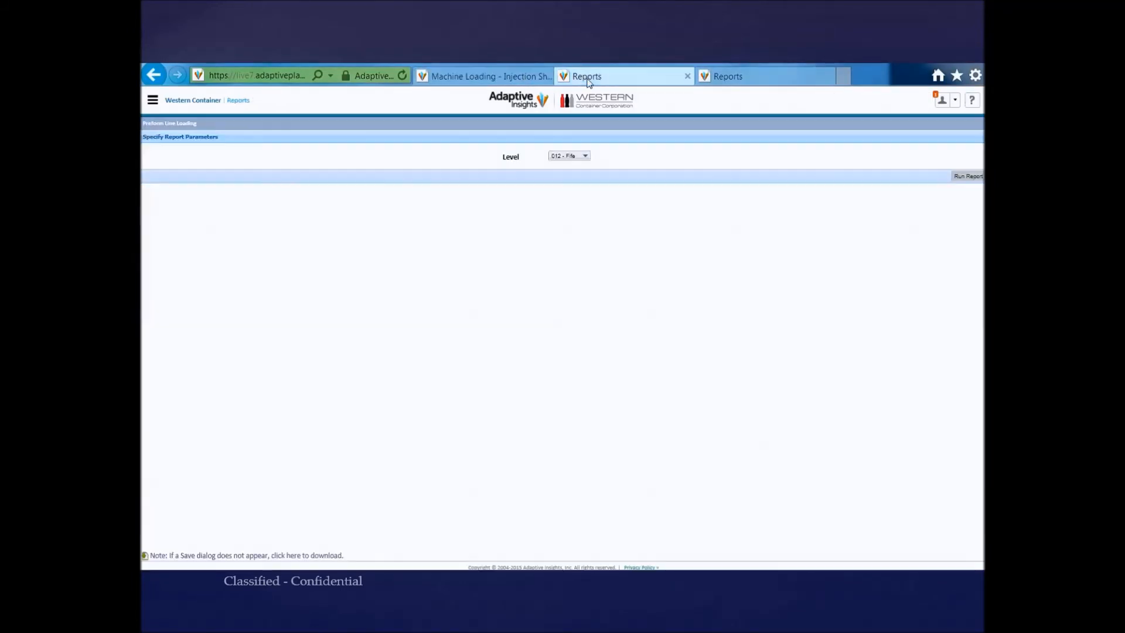
click(239, 102)
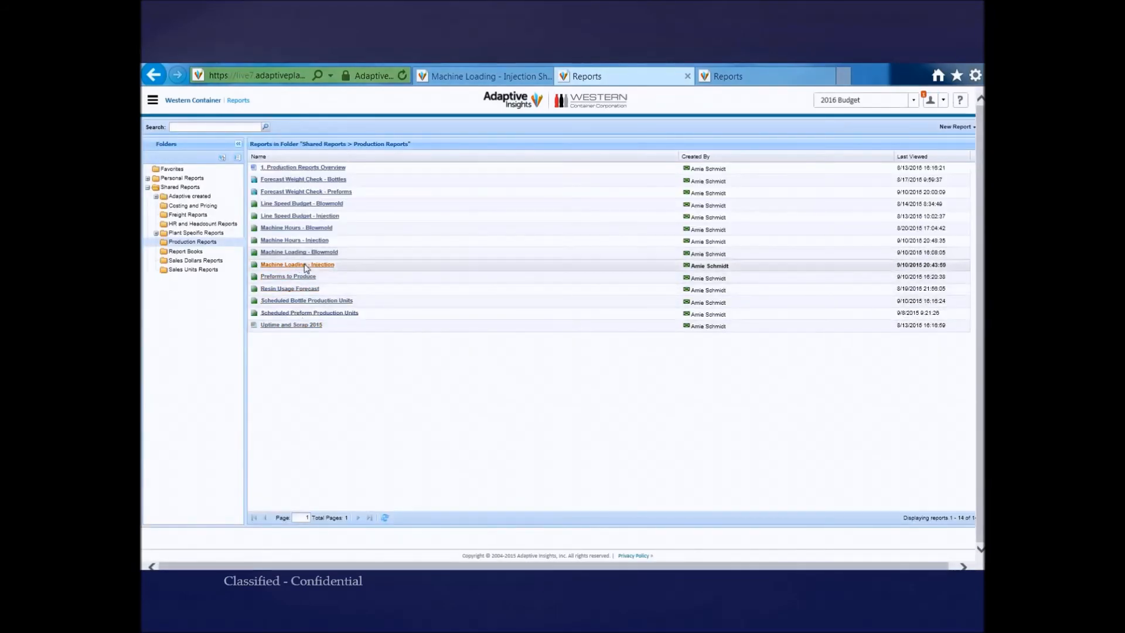
click(305, 267)
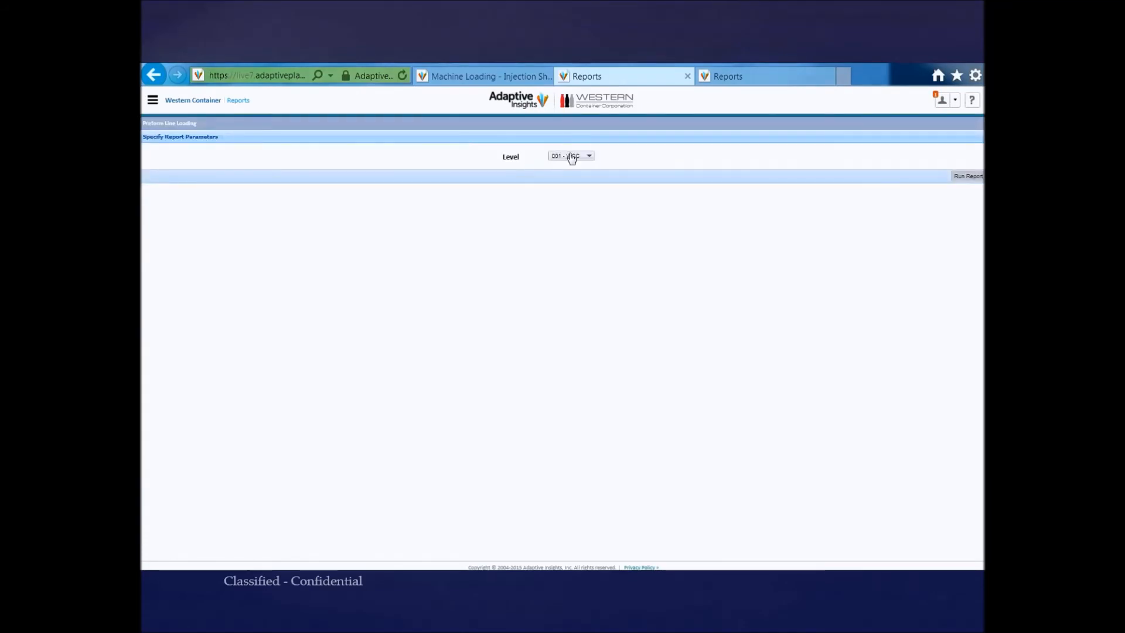
click(572, 159)
click(588, 230)
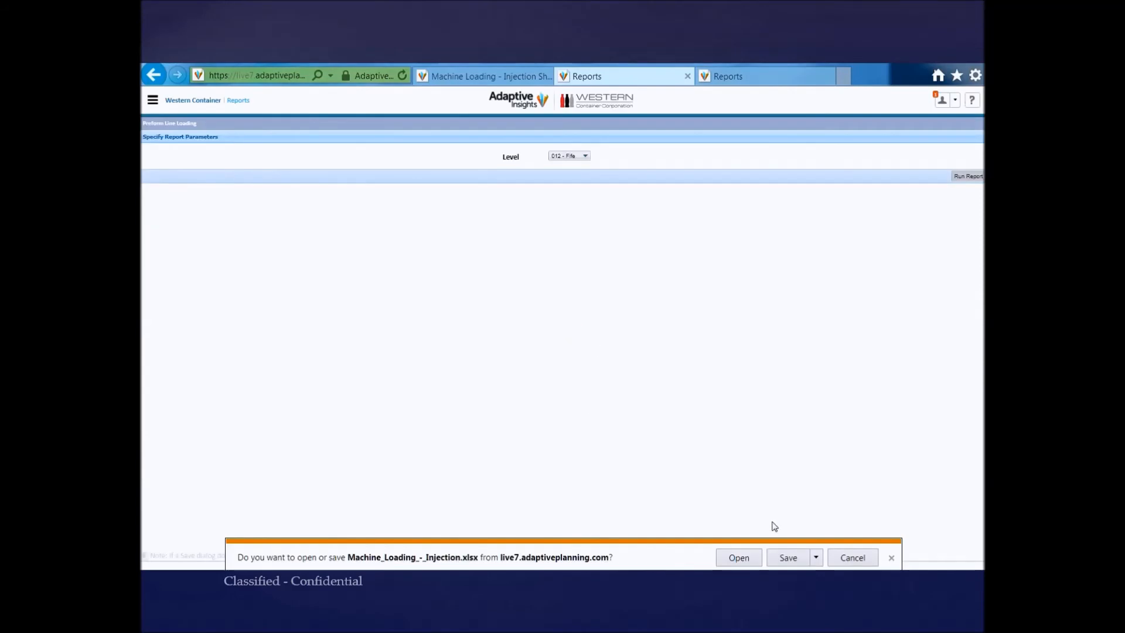
click(738, 560)
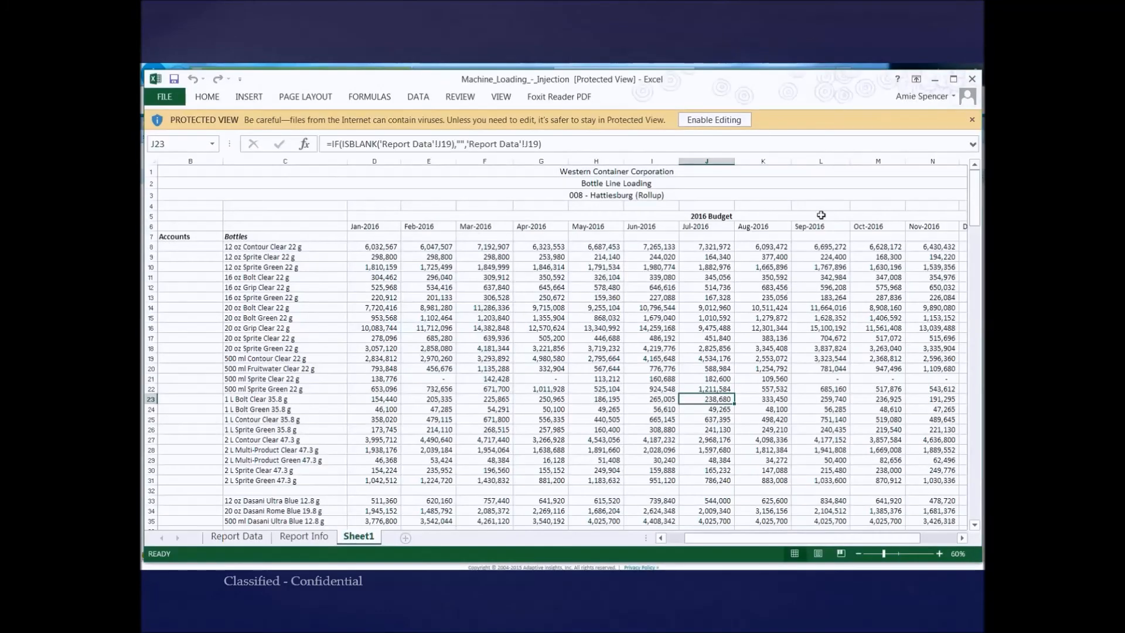
click(714, 119)
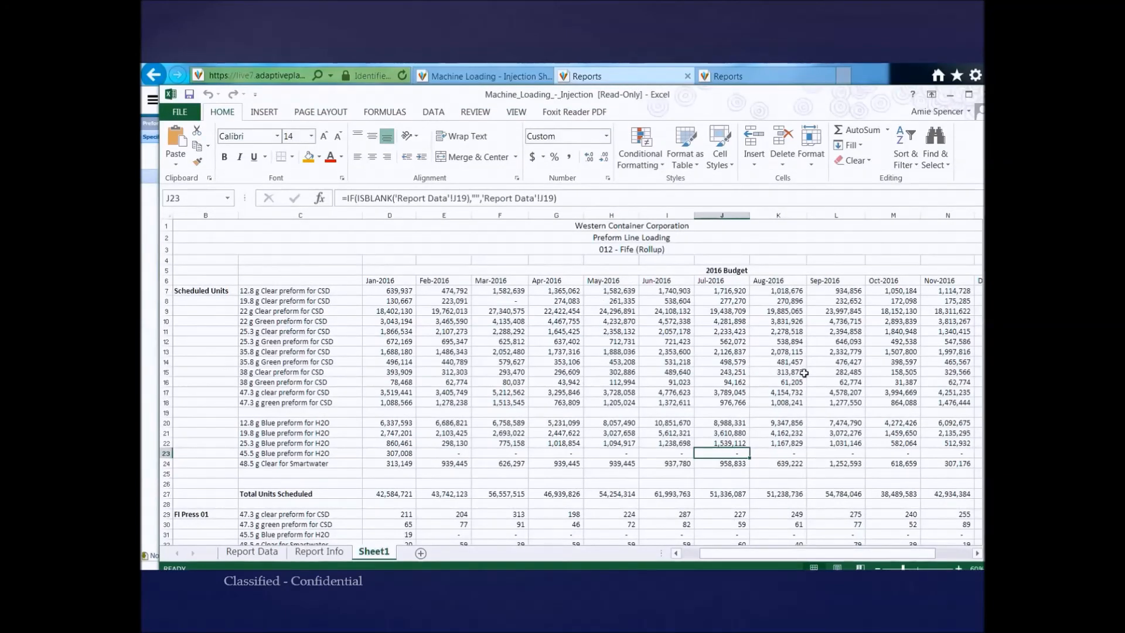
Examine the monthly scheduled units of each CSD, H2O and Smartwater preform in the loading report
scroll(823, 377, down, 1)
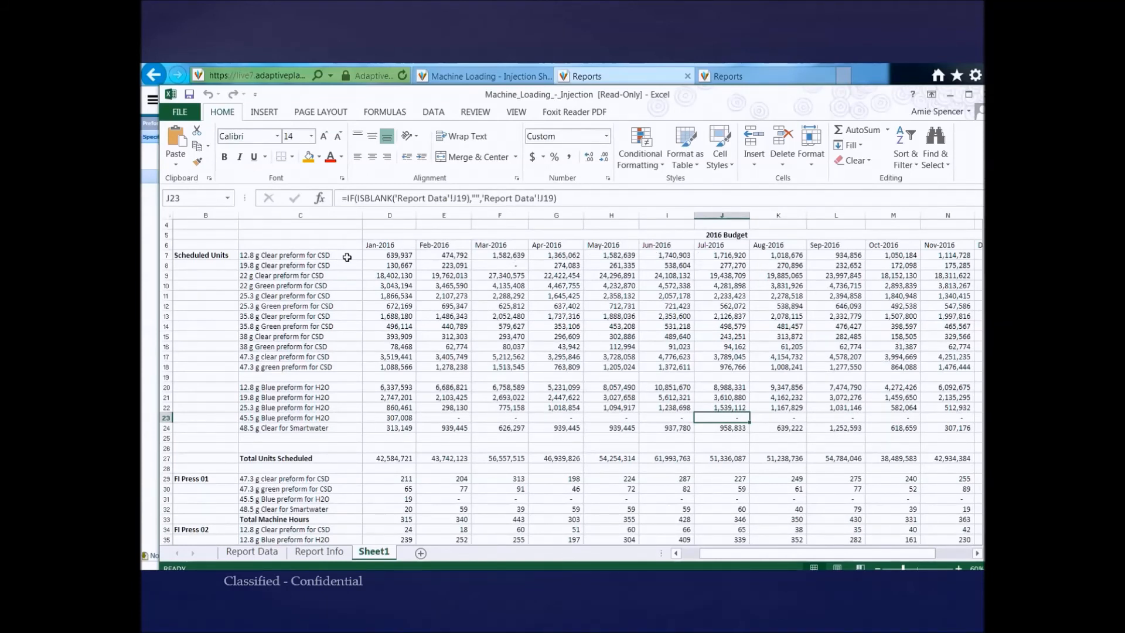
click(372, 256)
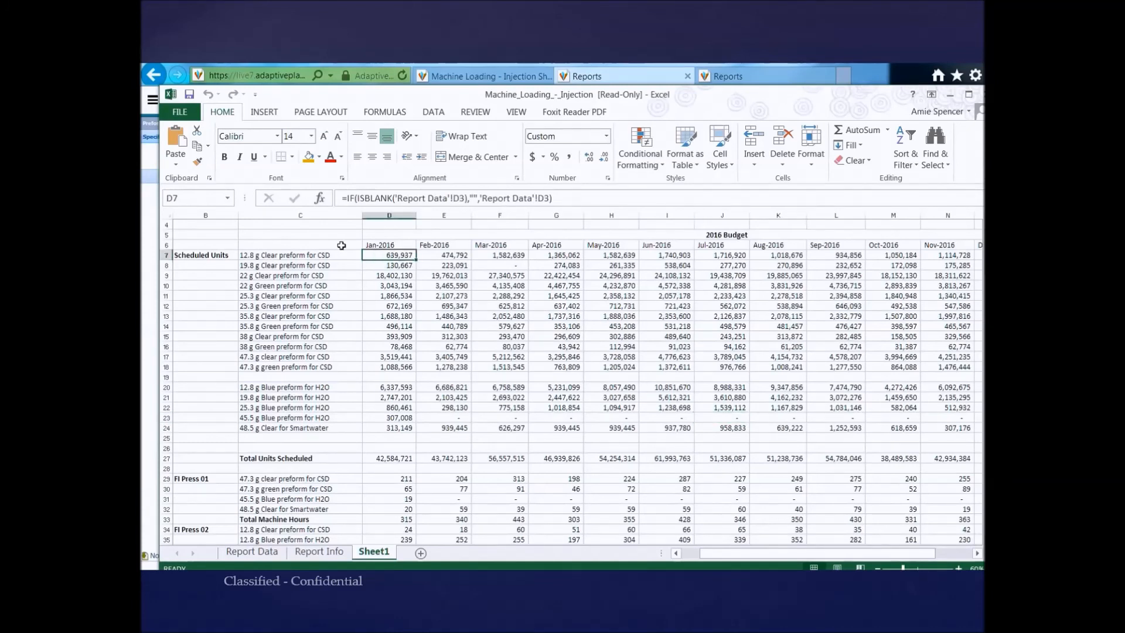
drag(346, 256, 354, 427)
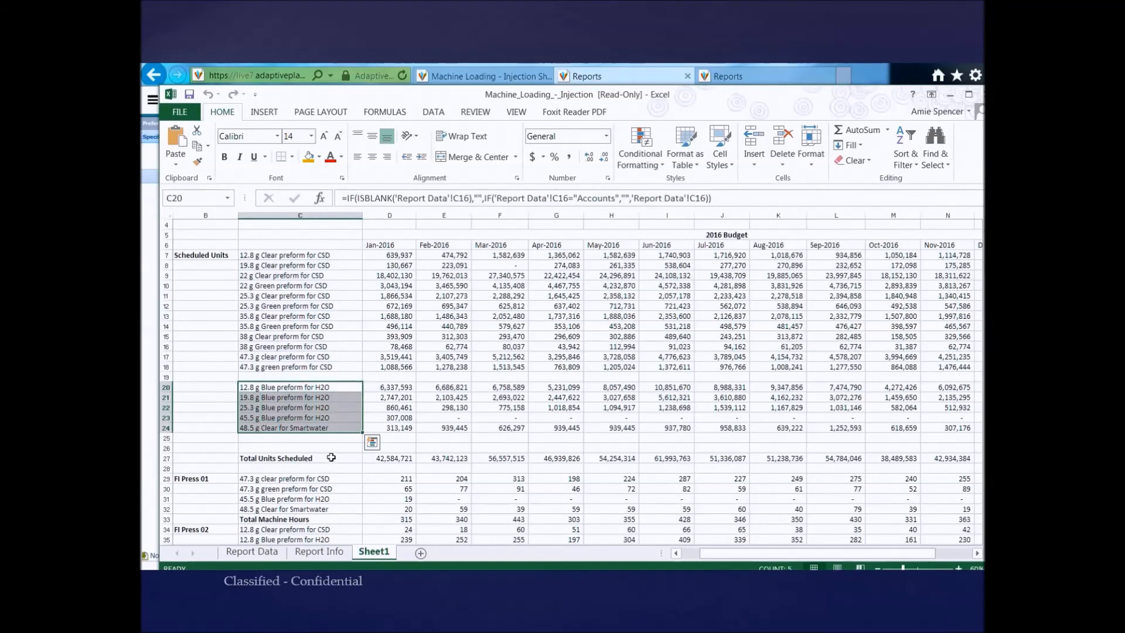
Examine the monthly machine hours per preform and the Total Machine Hours of FI Press 01 through 05
scroll(520, 432, down, 6)
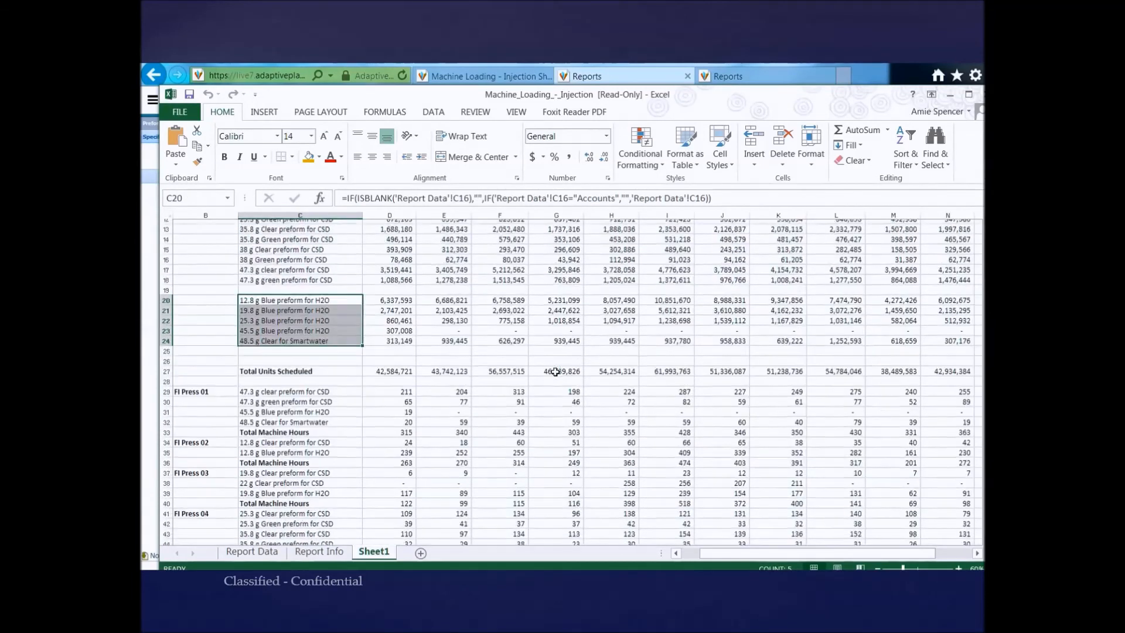
scroll(550, 368, down, 2)
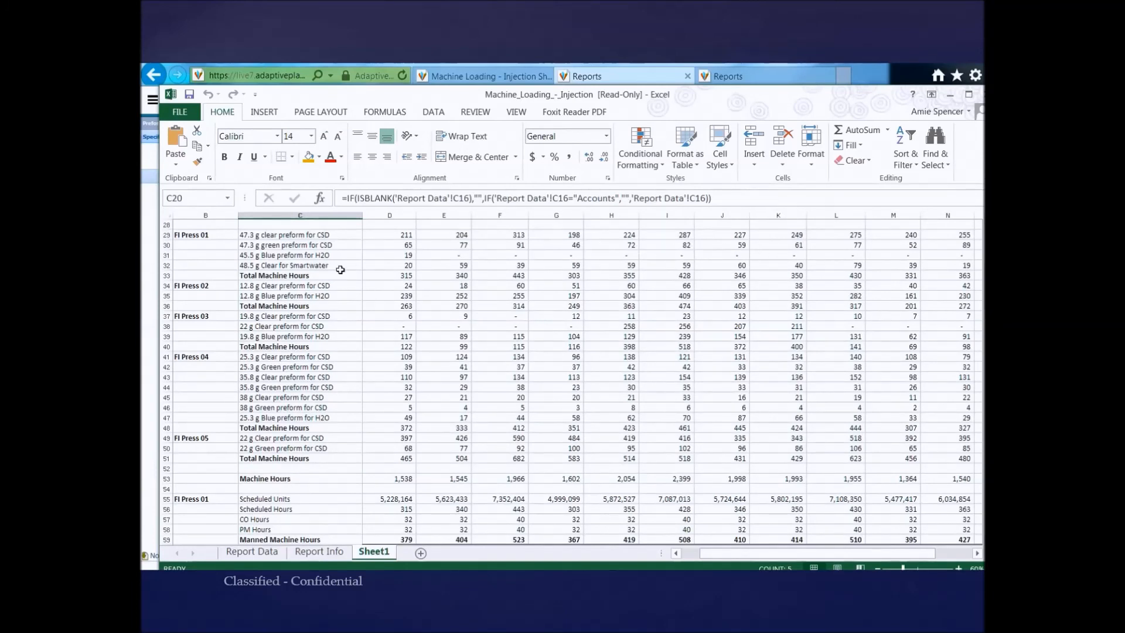
click(406, 277)
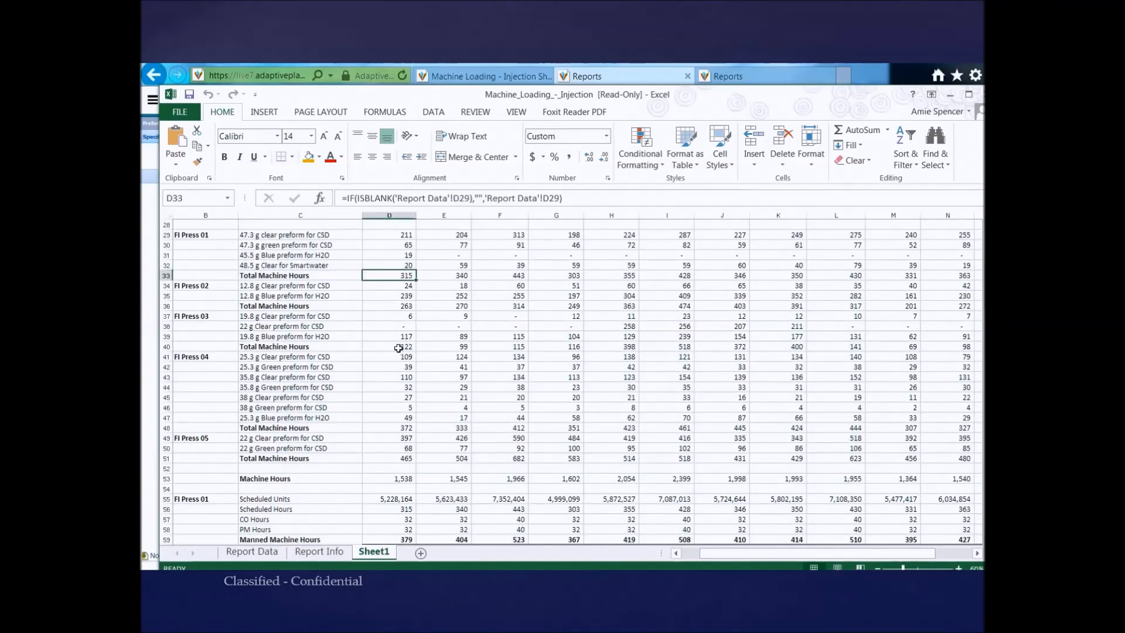
Review each press's scheduled units, scheduled, CO, PM and manned machine hours, and compare Total Manned Machine Hours with the overall Machine Hours
scroll(434, 398, down, 7)
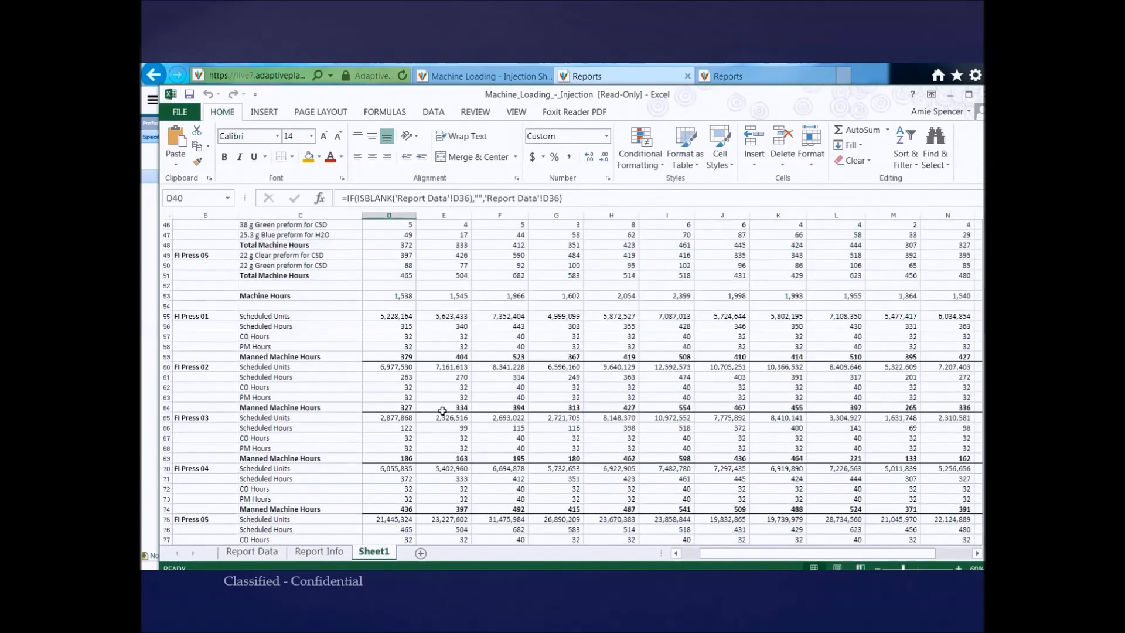
scroll(443, 411, down, 1)
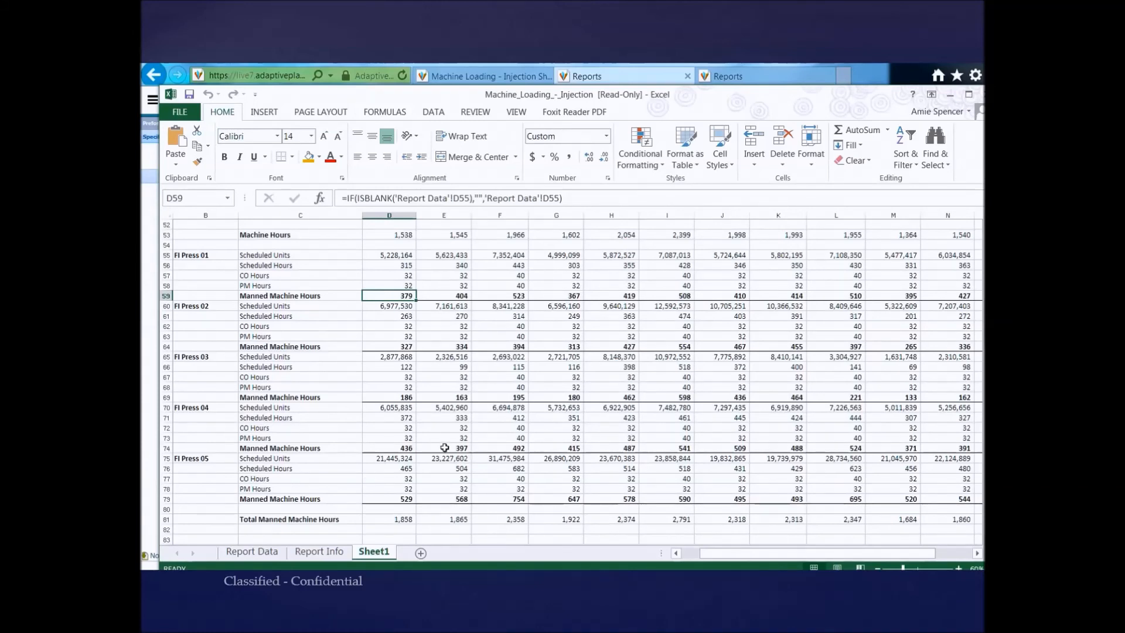
scroll(440, 392, down, 2)
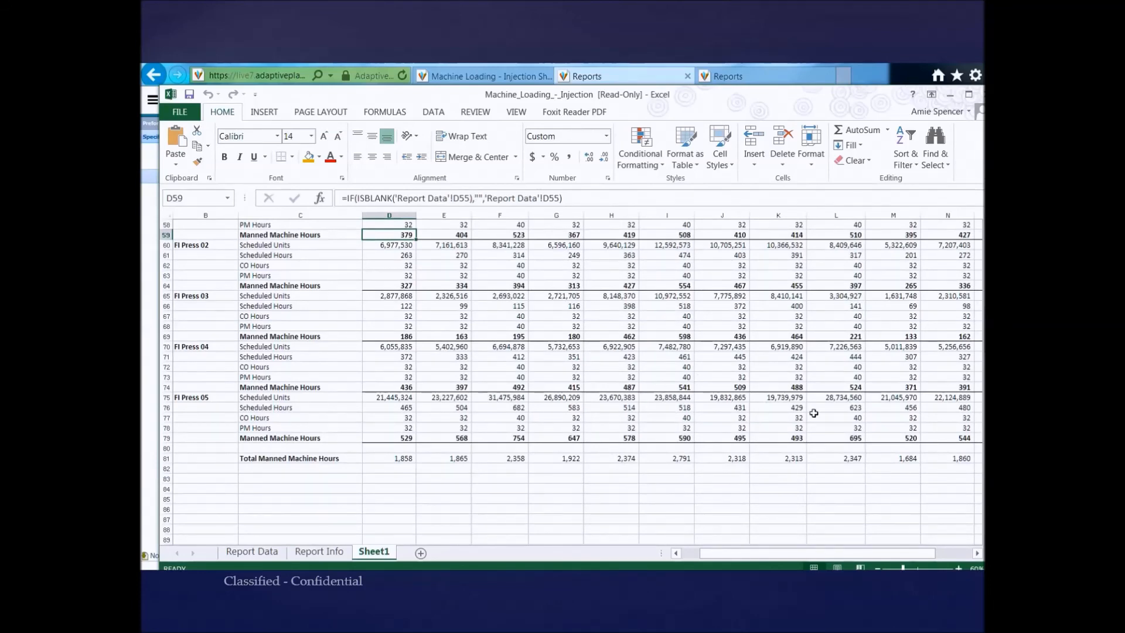
scroll(820, 409, up, 1)
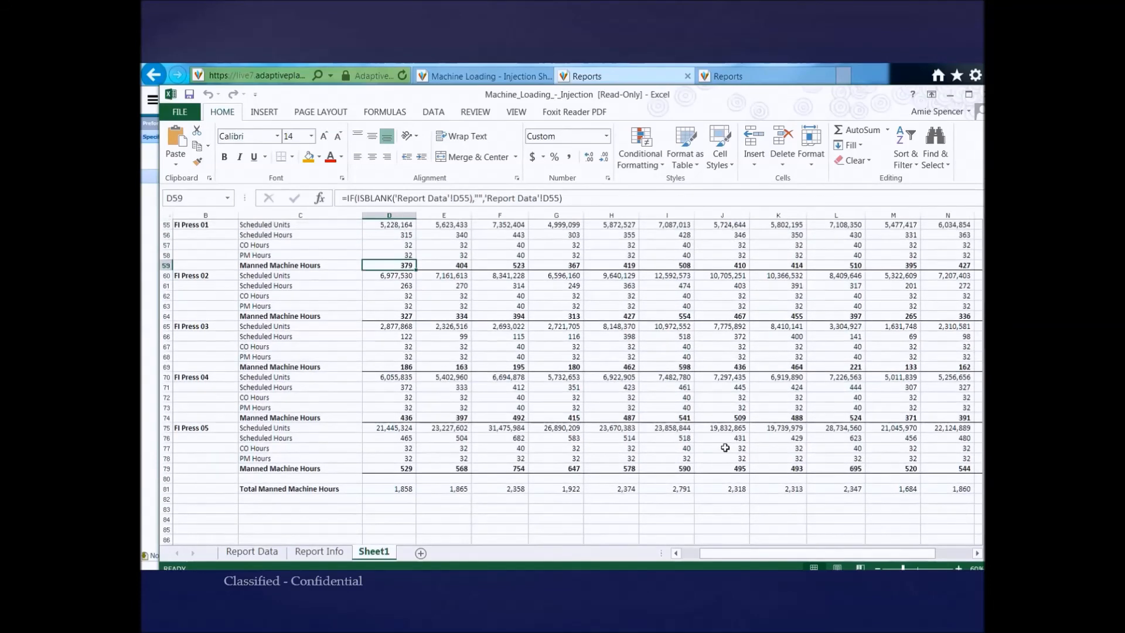
click(341, 490)
scroll(531, 471, up, 8)
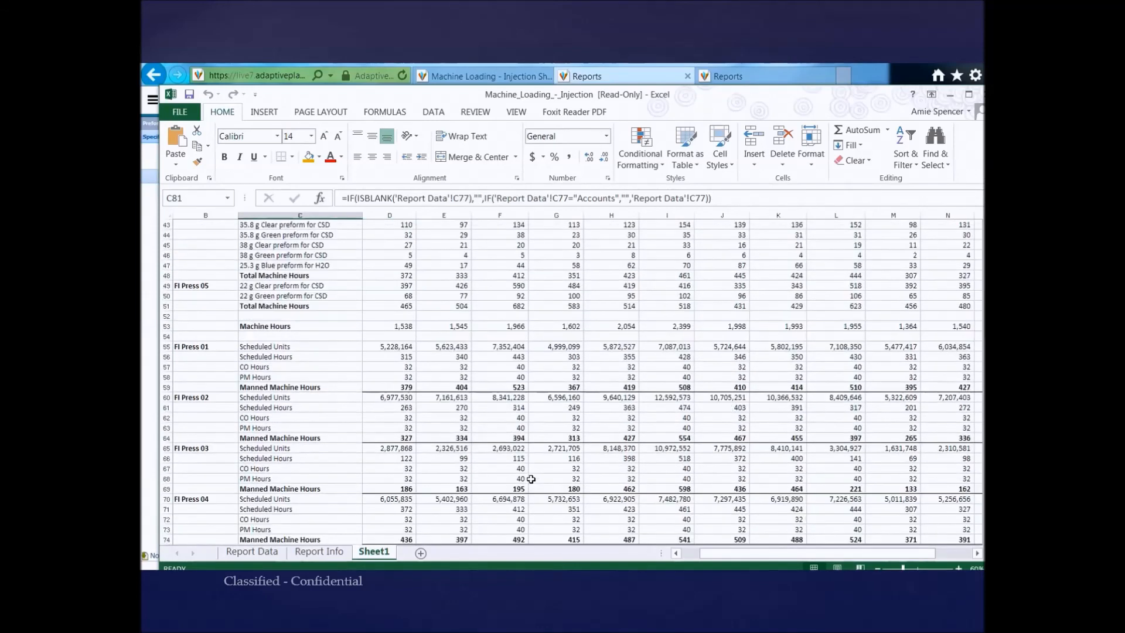
click(403, 449)
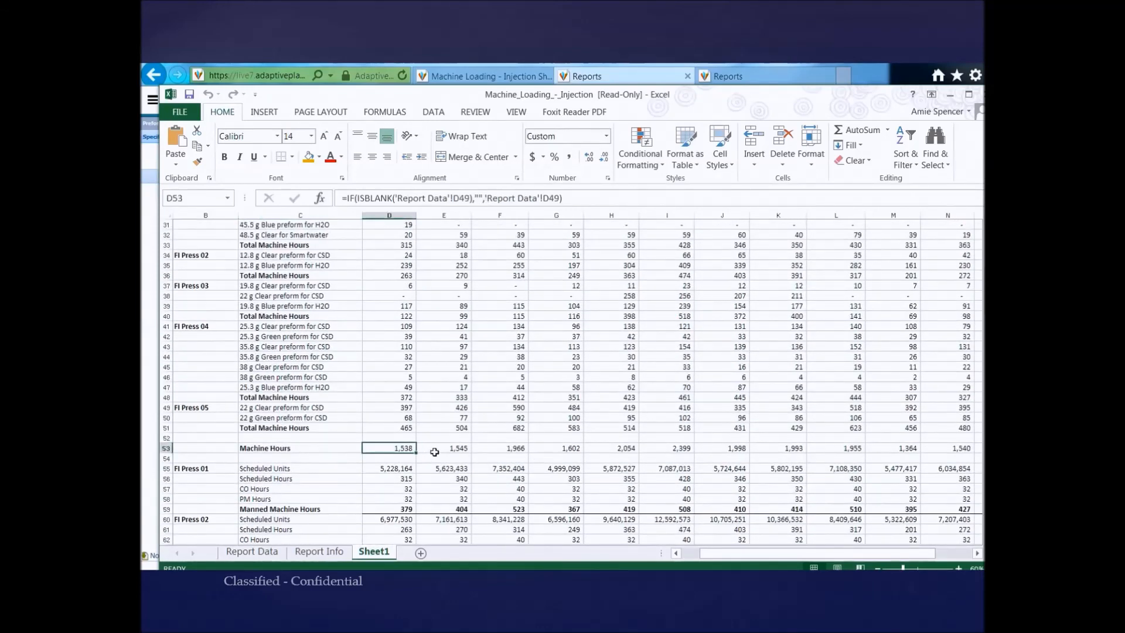
scroll(434, 452, down, 6)
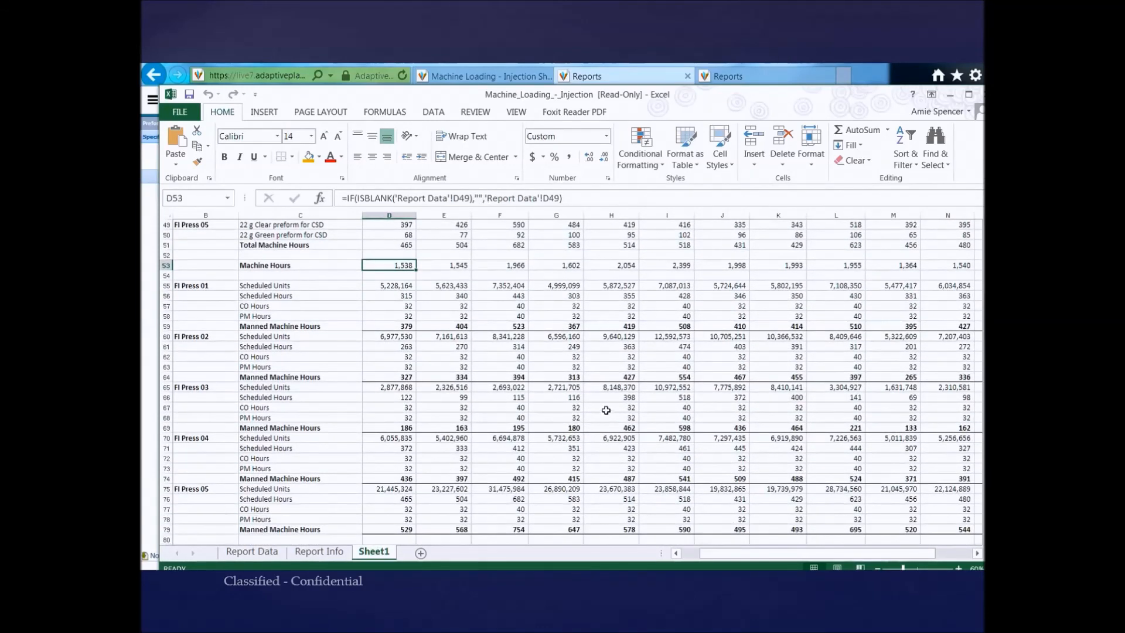